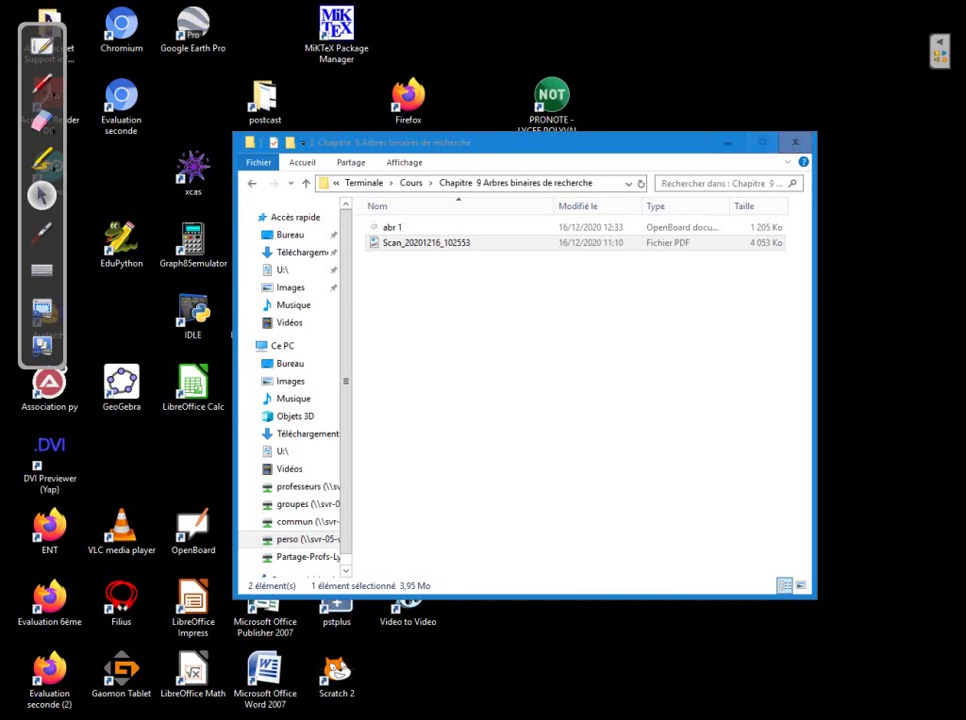
# - Open Pronote Lycée in the browser and display the teaching resources page for students
pyautogui.click(727, 142)
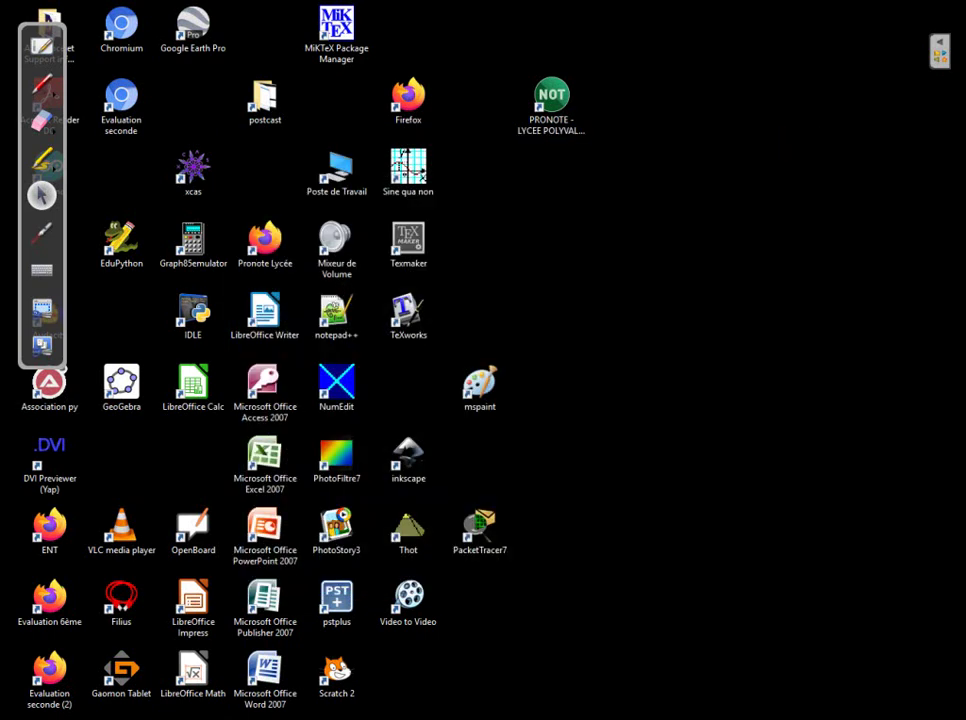
pyautogui.doubleClick(265, 244)
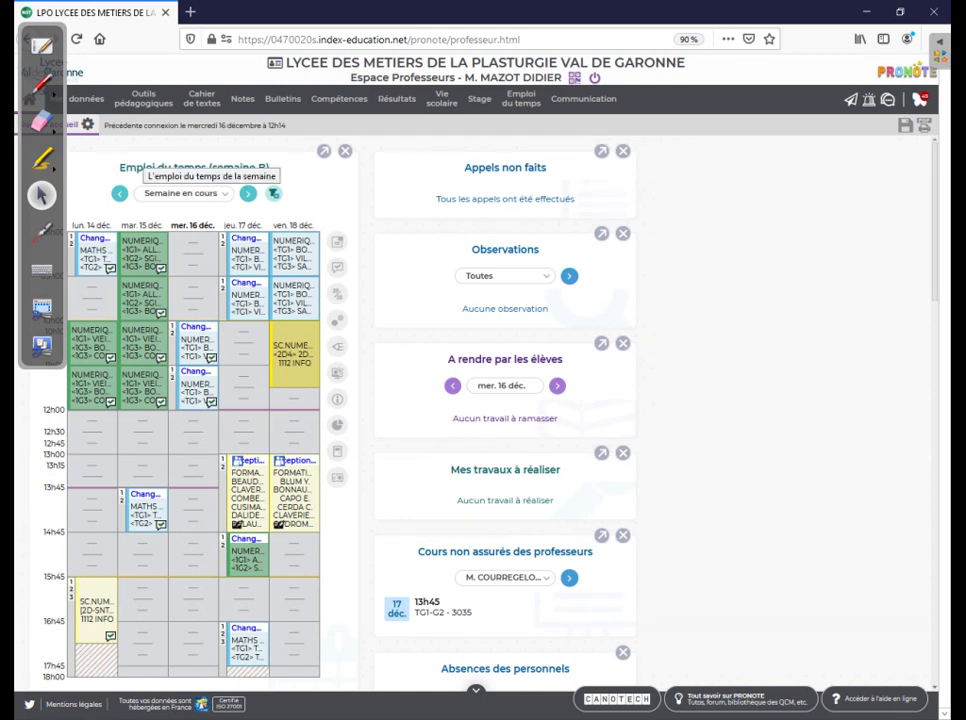
pyautogui.click(144, 99)
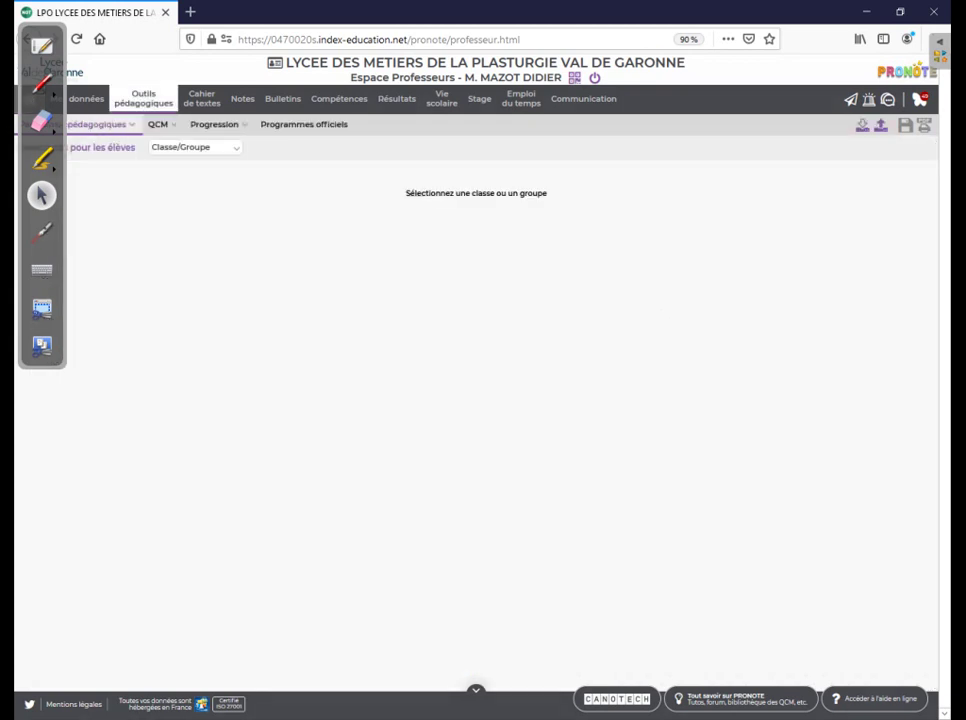
pyautogui.moveTo(144, 99)
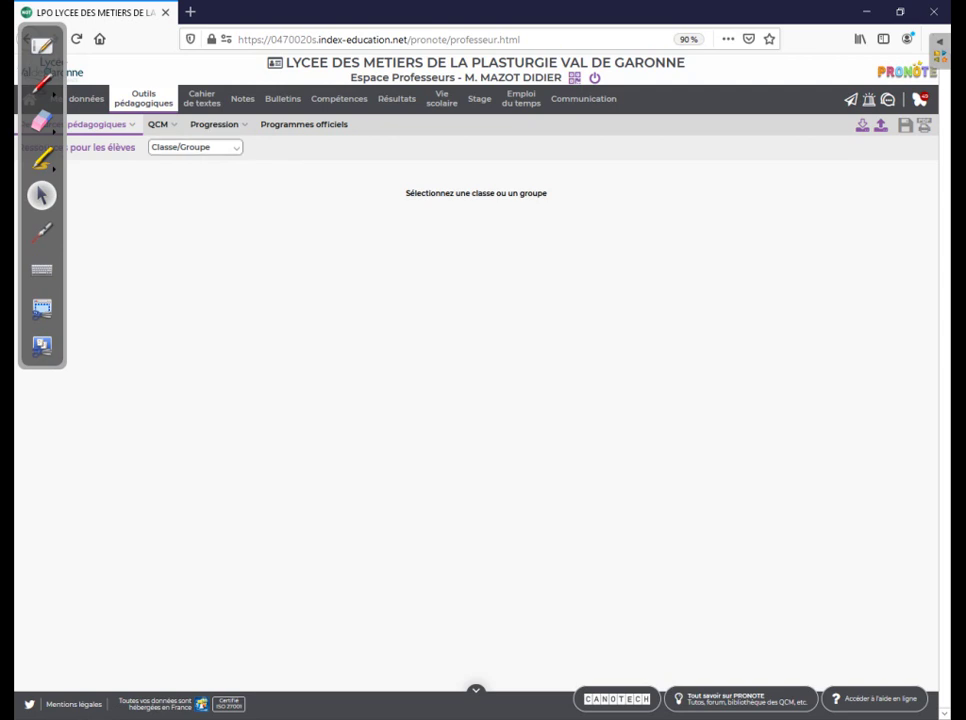
# - Display the teaching resources of the group 2D-SNT-06_09/11/2020
pyautogui.click(195, 147)
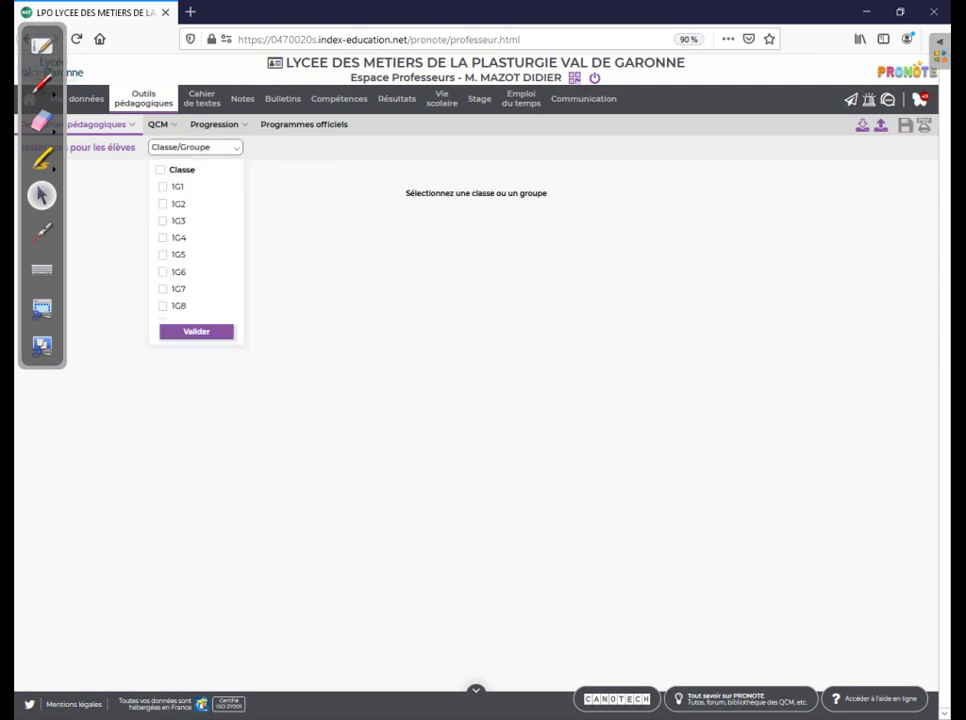
pyautogui.scroll(-1, 200, 212)
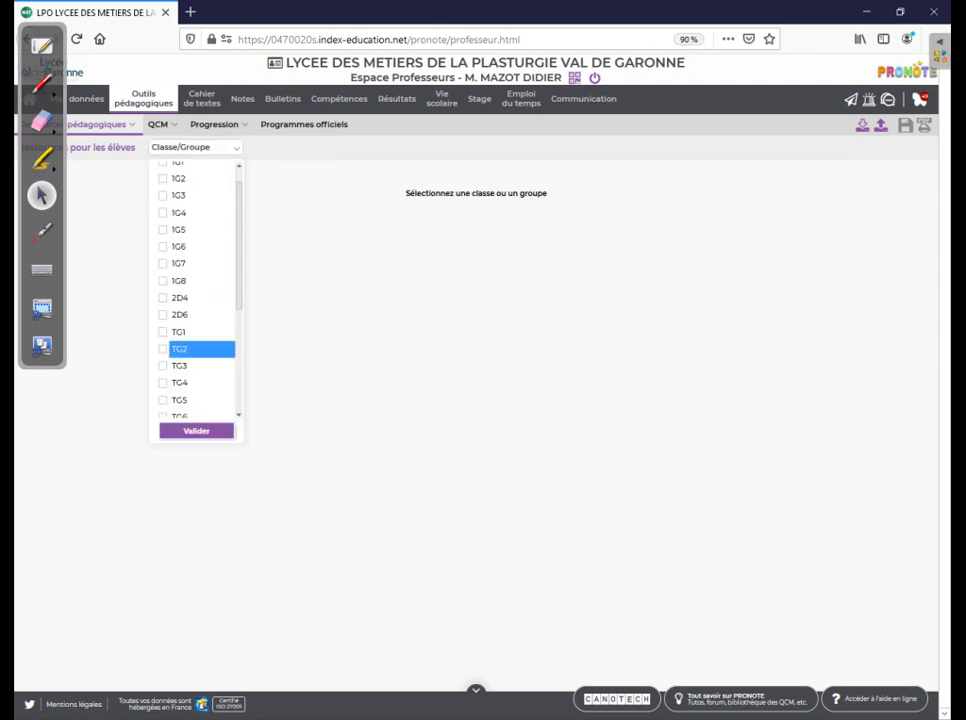
pyautogui.scroll(-4, 195, 290)
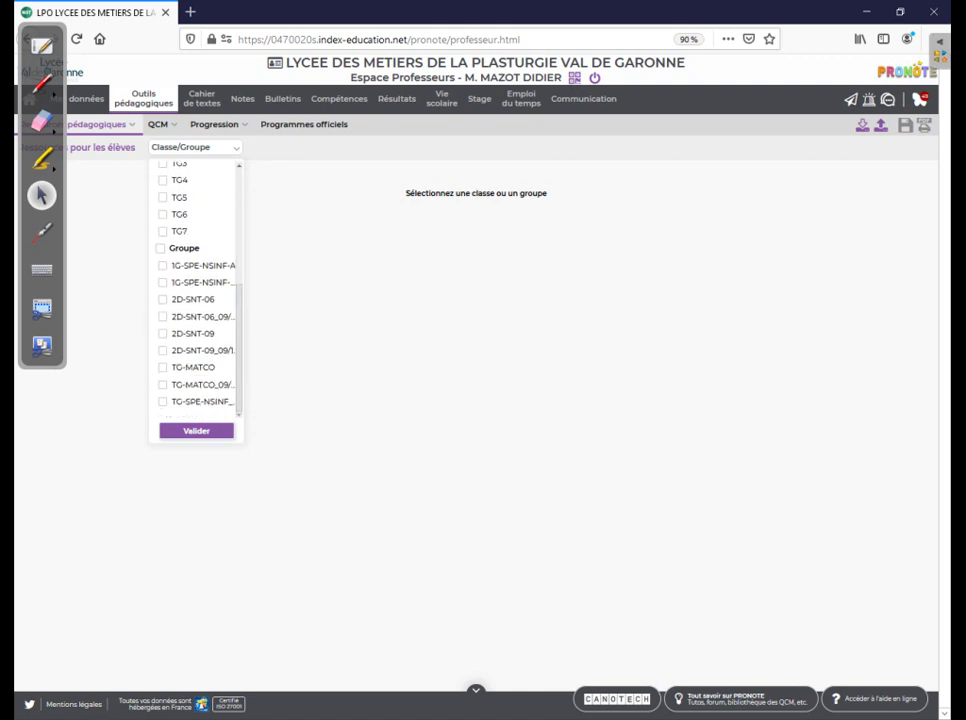
pyautogui.click(203, 317)
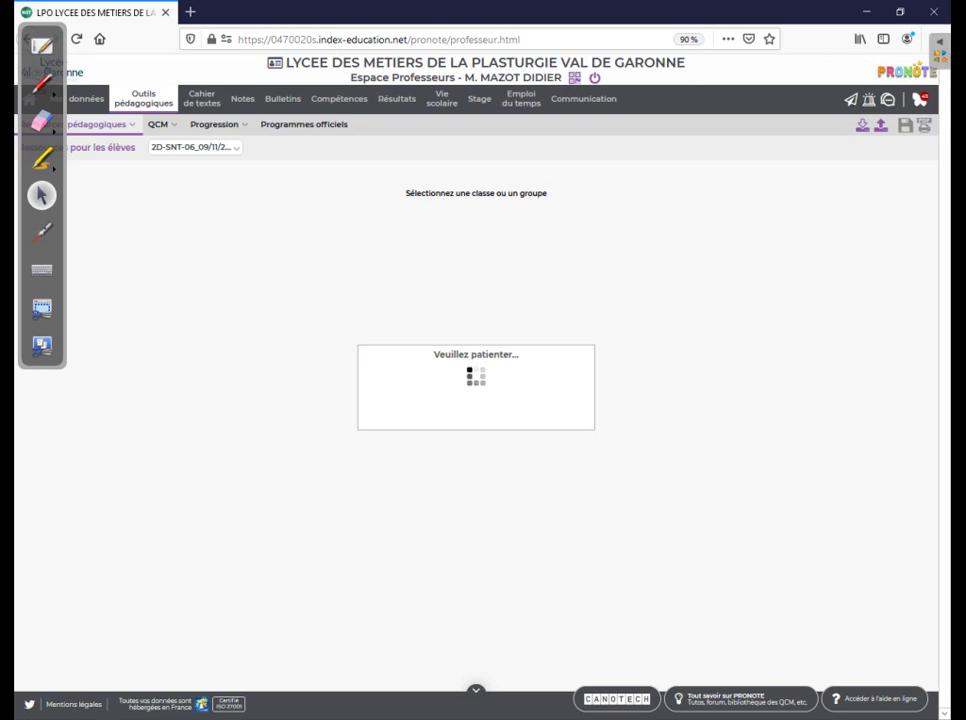
# - Open the per-student submission tracking for the 18/09/2020 assignment on identifying digital objects in a network
pyautogui.click(41, 232)
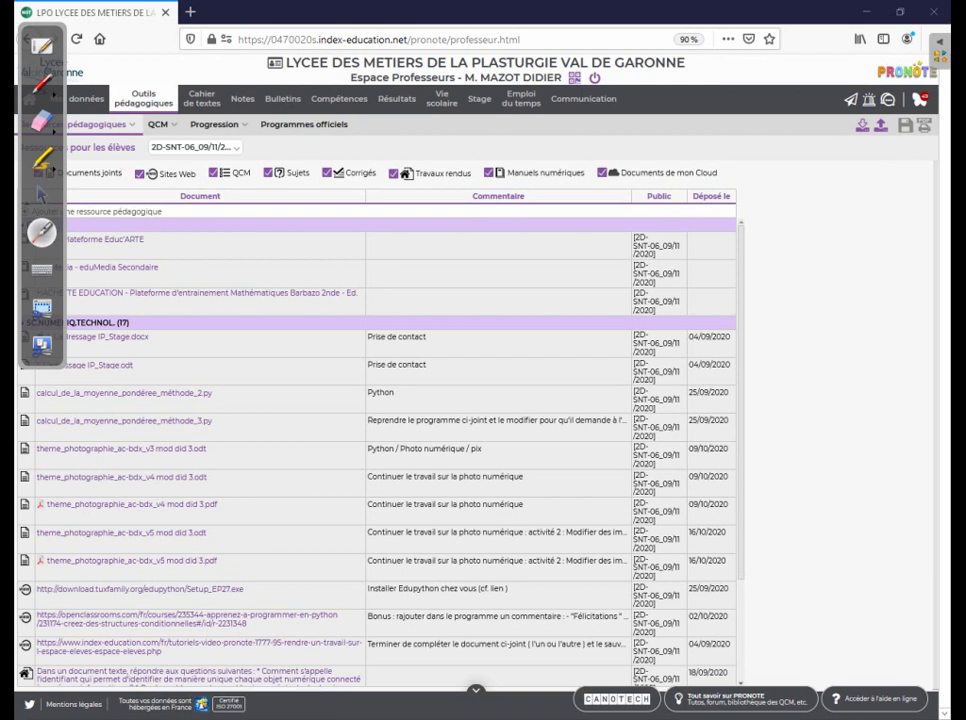
pyautogui.click(41, 195)
pyautogui.scroll(-3, 300, 400)
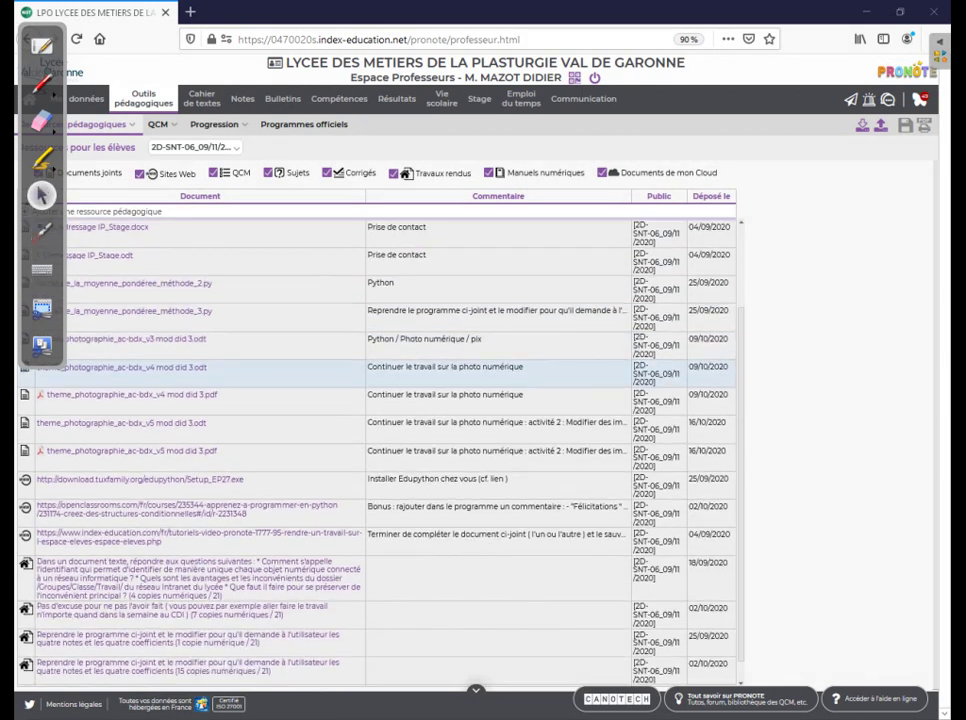
pyautogui.click(41, 230)
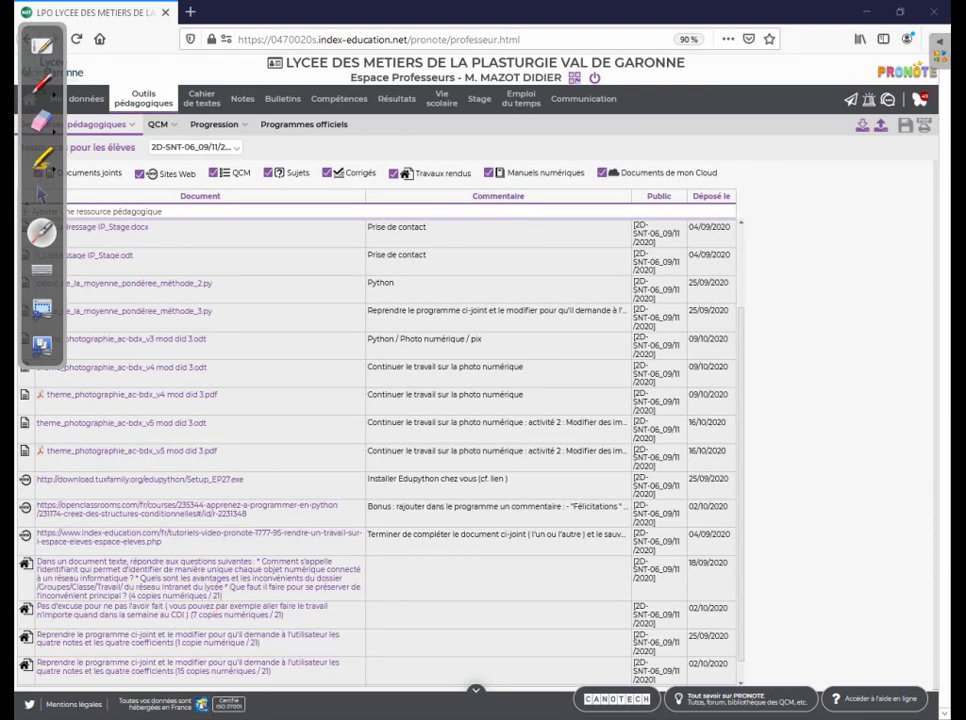
pyautogui.click(41, 195)
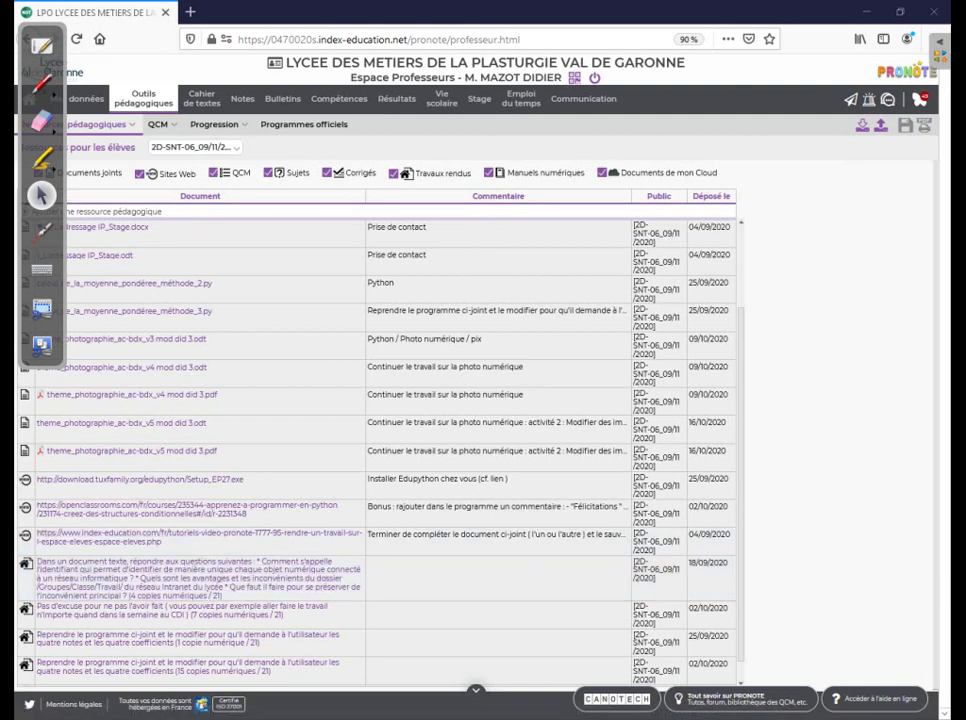
pyautogui.click(41, 230)
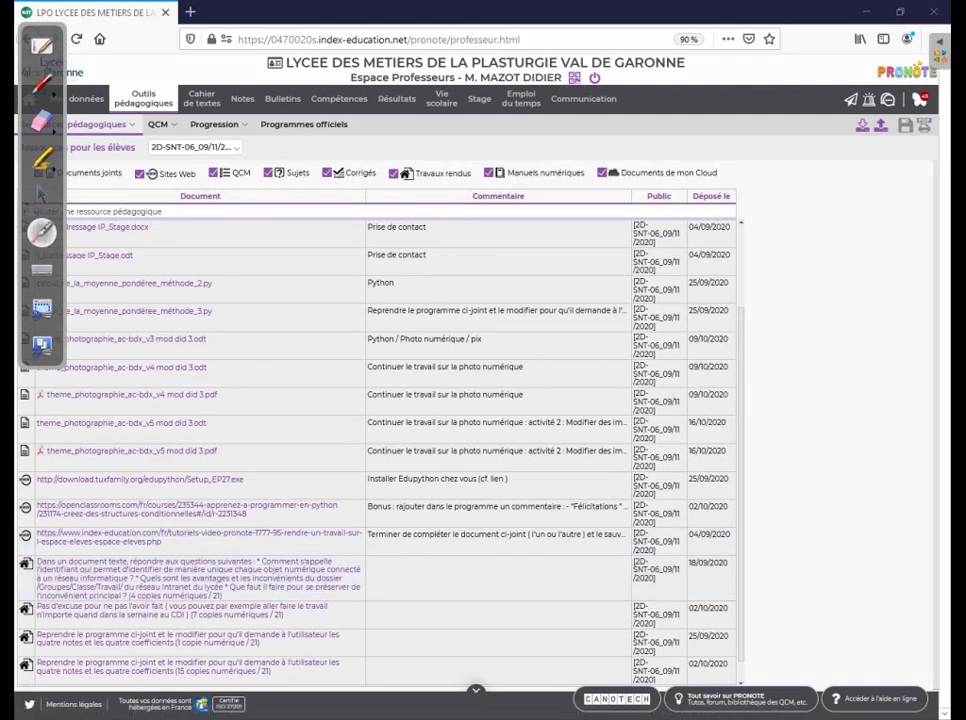
pyautogui.click(41, 195)
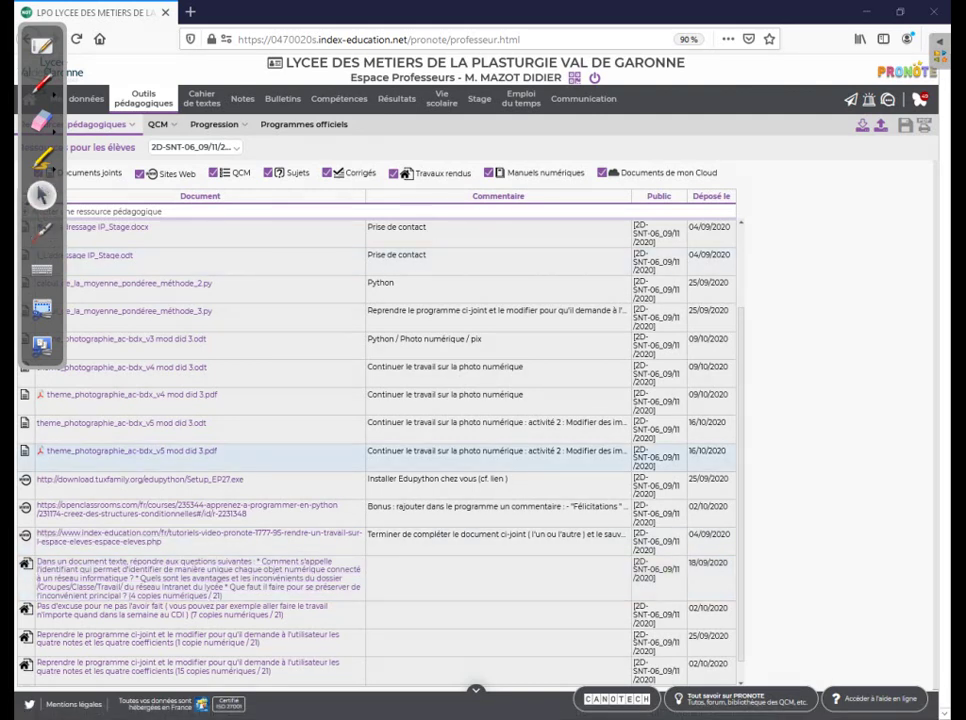
pyautogui.click(199, 579)
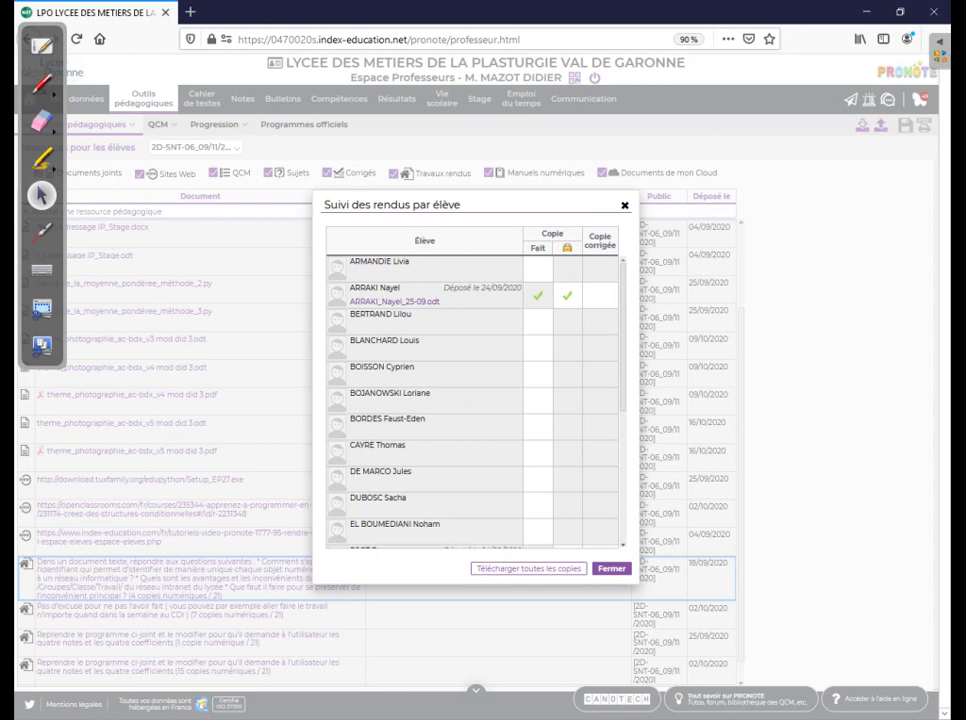
# - Look through the student list to check which copies were submitted for this assignment
pyautogui.click(41, 231)
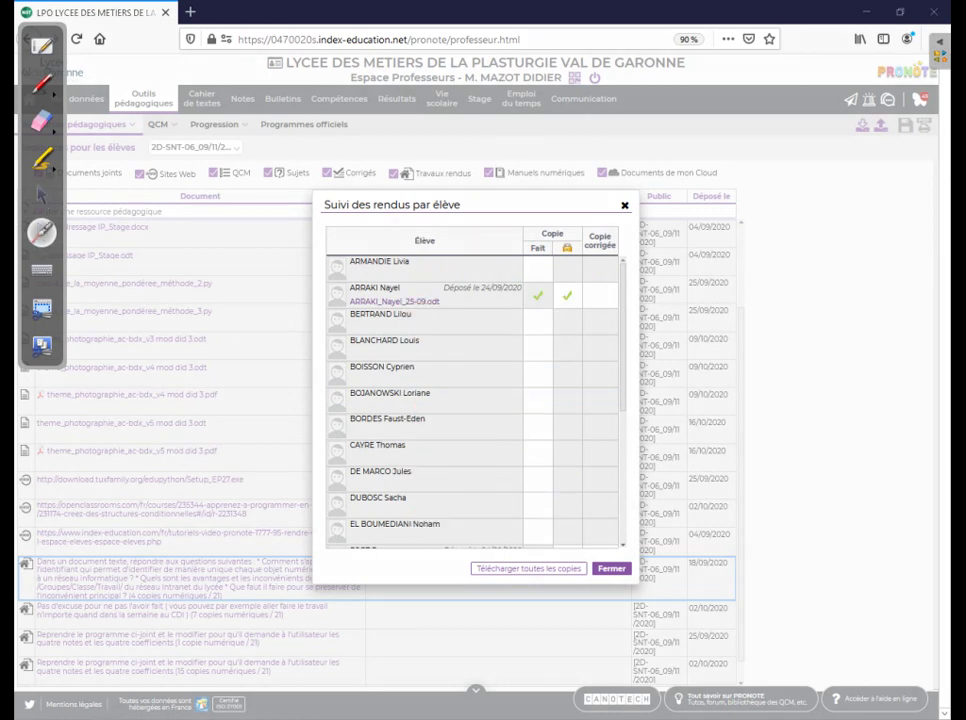
pyautogui.click(41, 195)
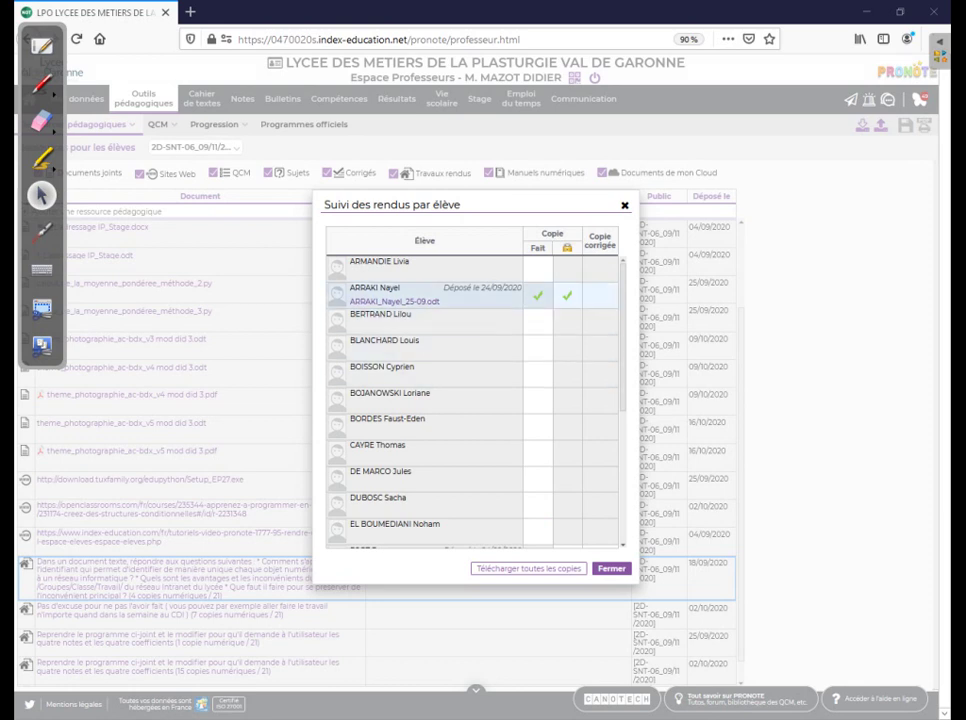
pyautogui.scroll(-5, 472, 400)
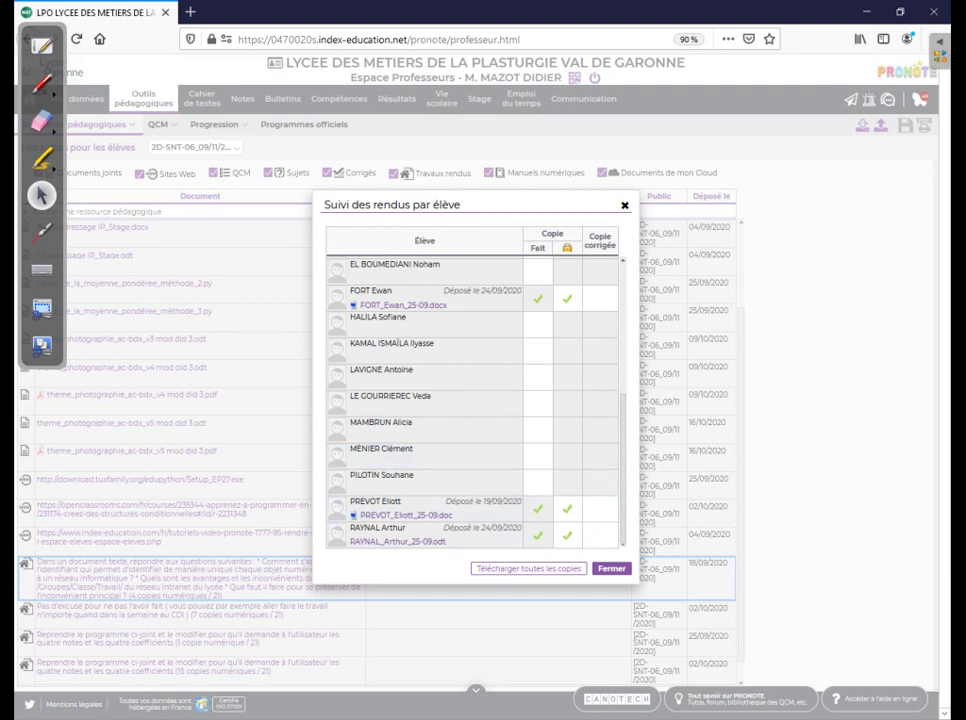
pyautogui.scroll(5, 472, 400)
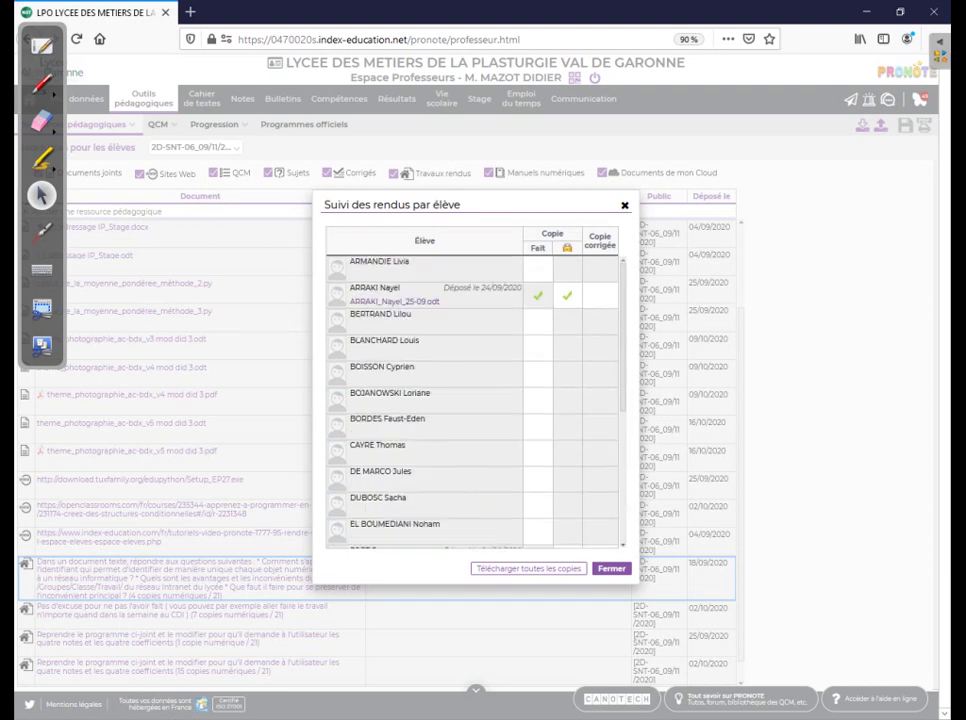
# - Download all the students' copies for the assignment and save them as a zip file
pyautogui.click(41, 232)
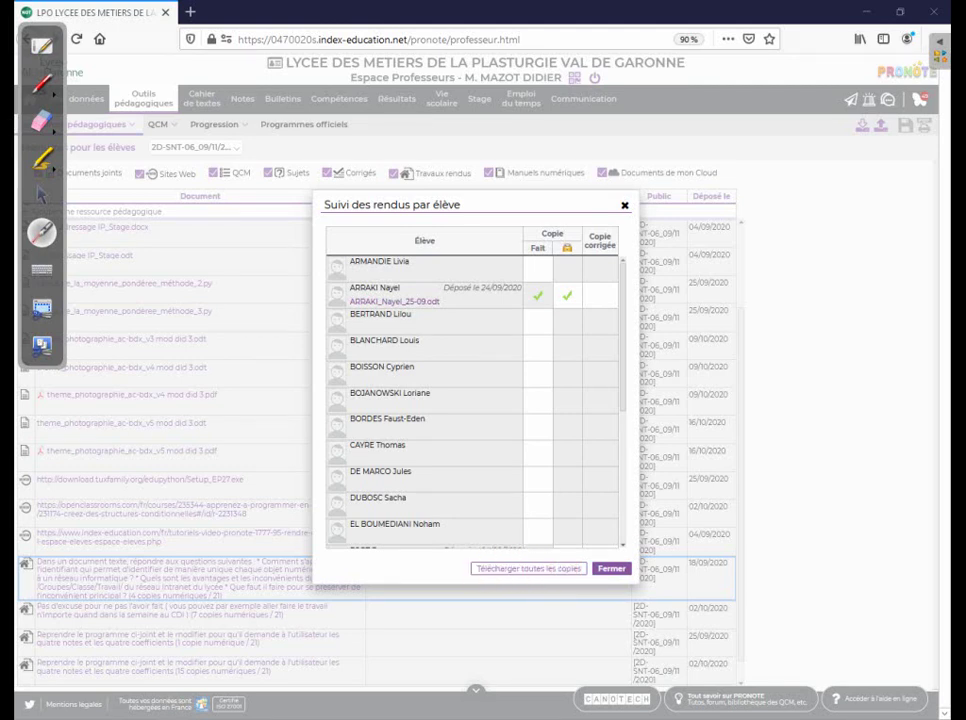
pyautogui.click(41, 195)
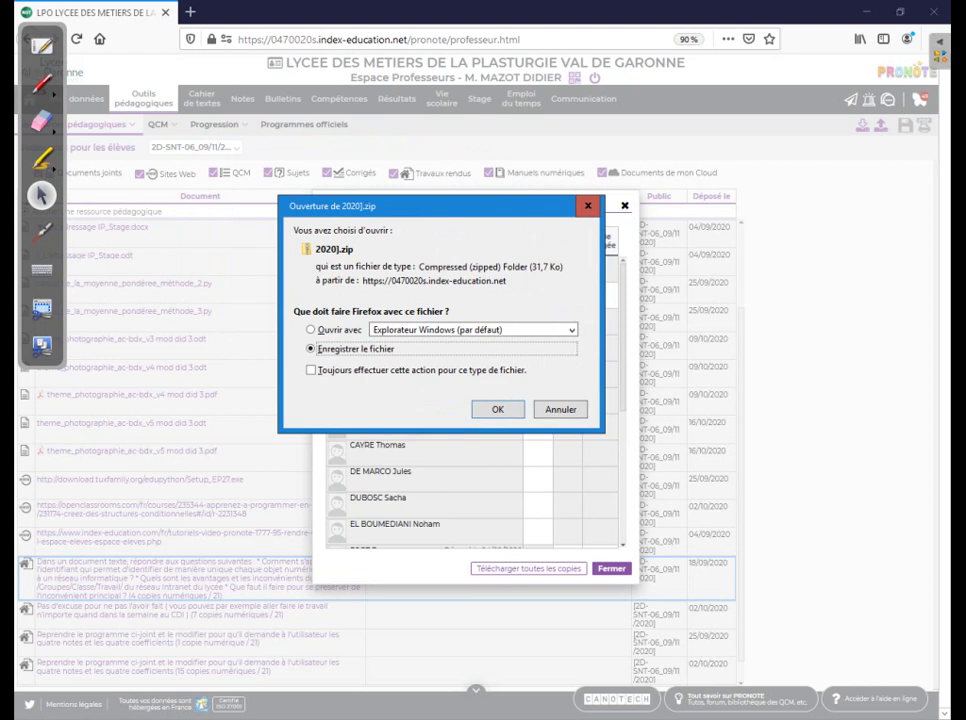
pyautogui.click(41, 232)
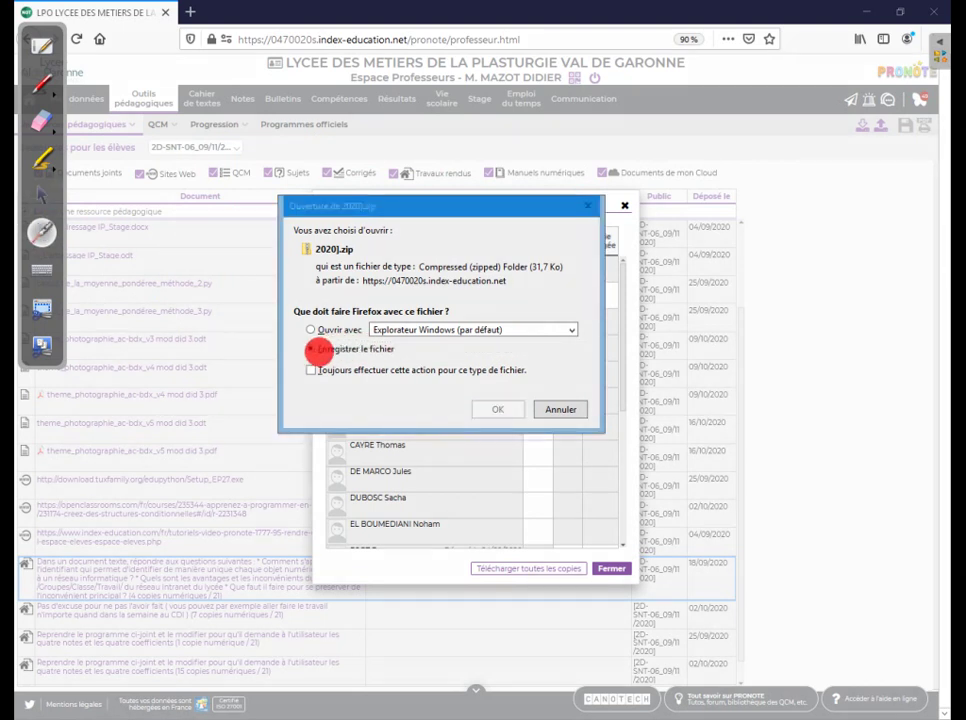
pyautogui.click(312, 348)
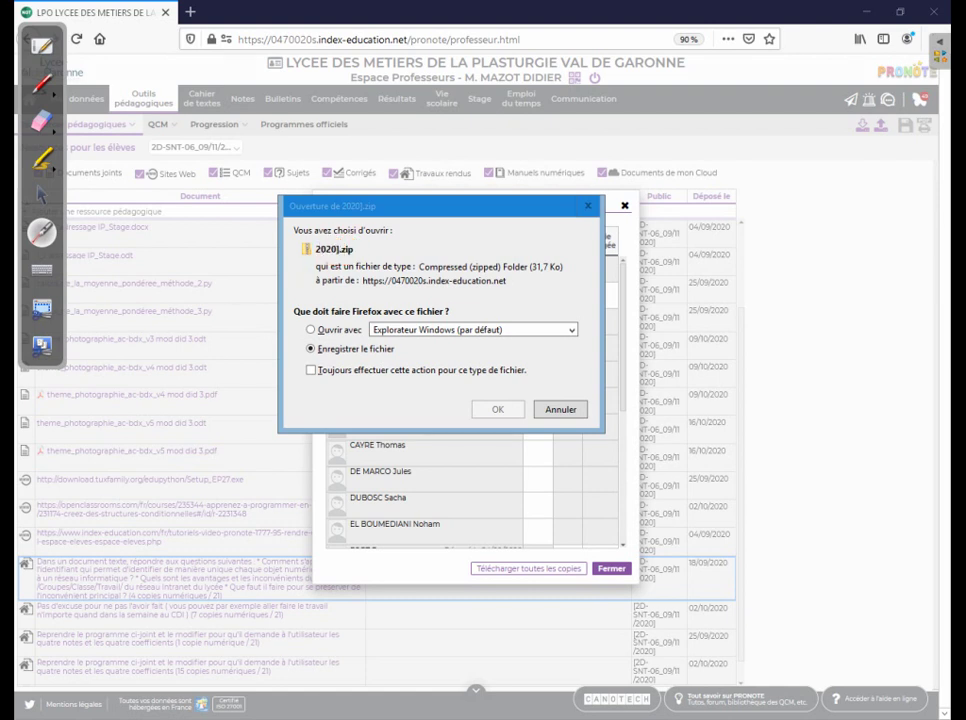
pyautogui.click(41, 194)
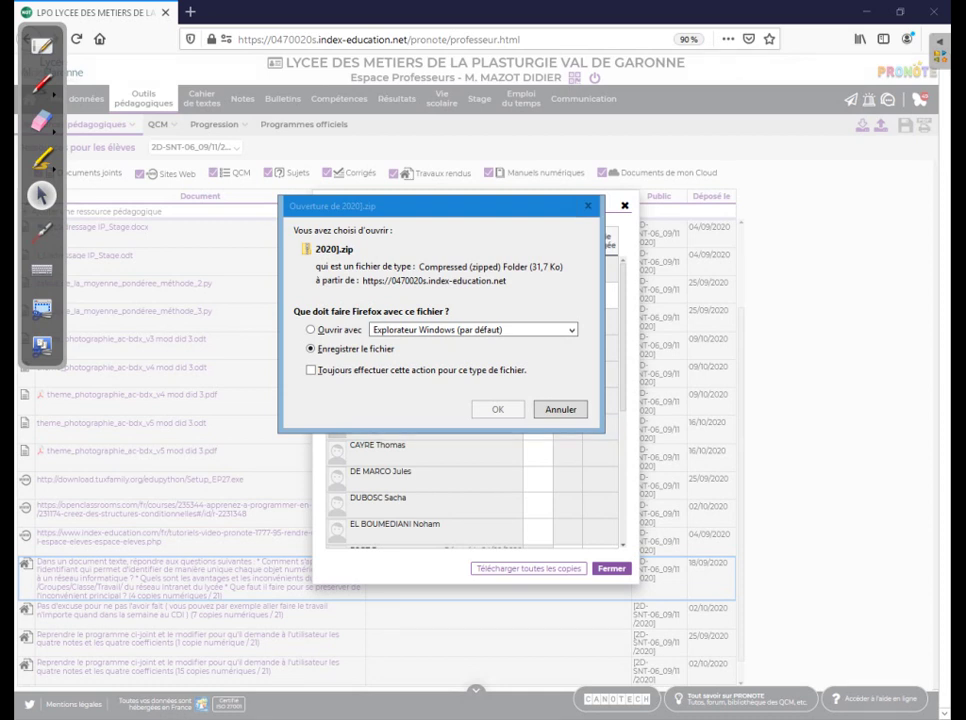
pyautogui.moveTo(440, 206); pyautogui.dragTo(437, 261)
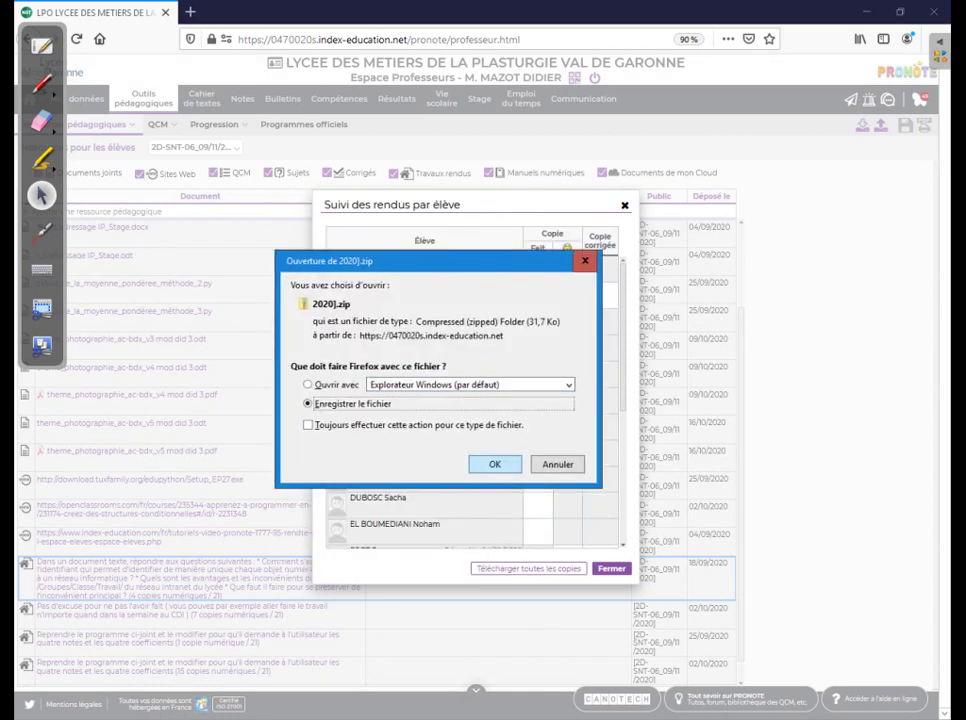
pyautogui.press('Return')
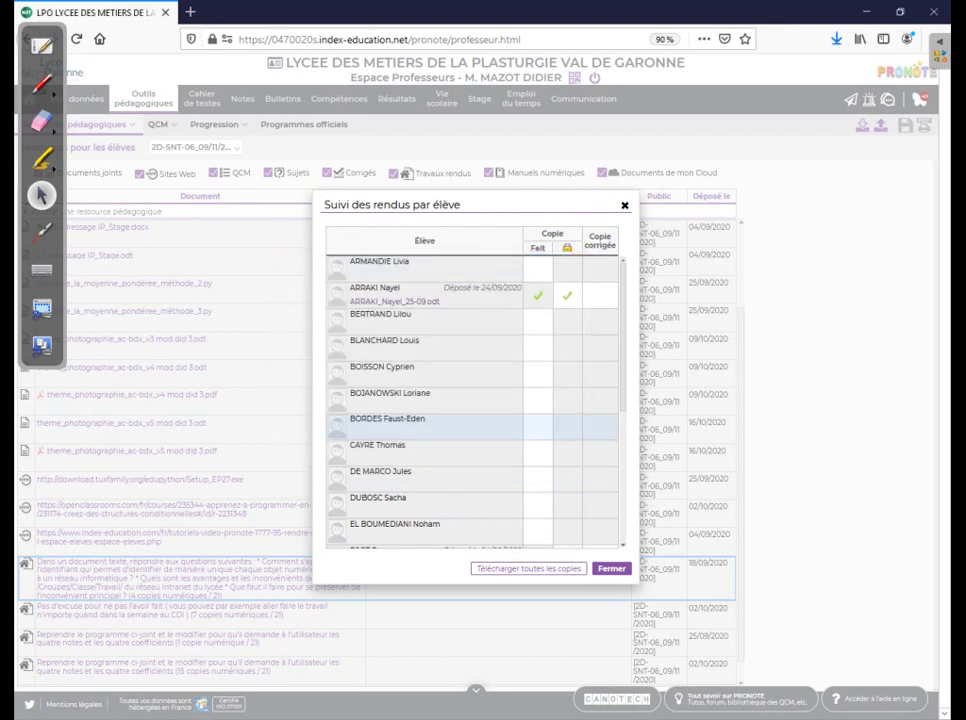
# - Show the downloaded zip archive in its containing folder and move the folder window aside
pyautogui.click(41, 231)
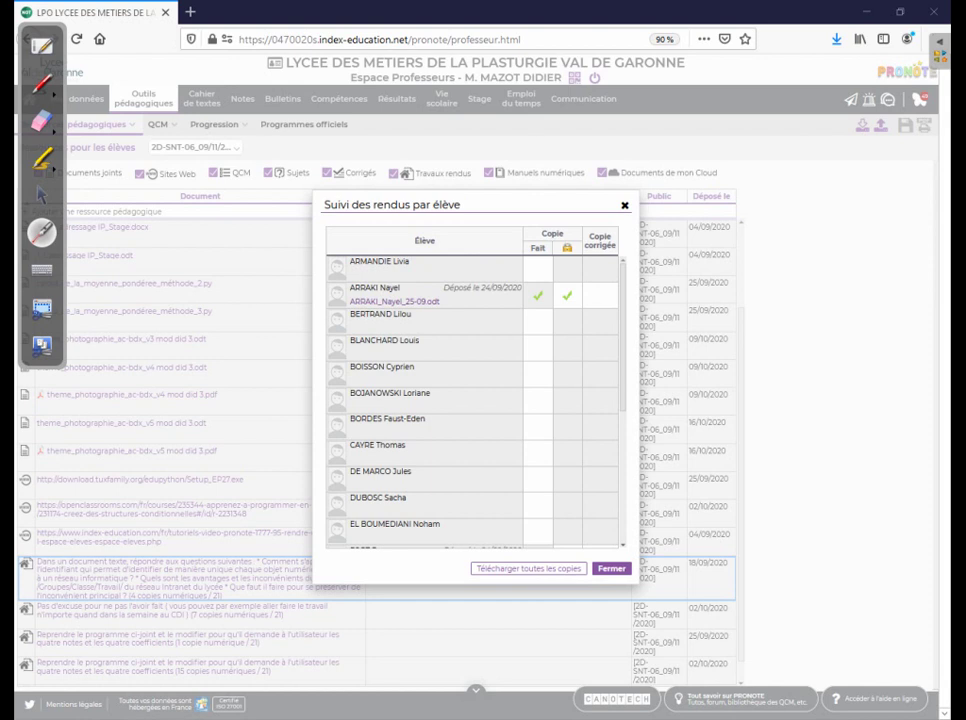
pyautogui.click(42, 195)
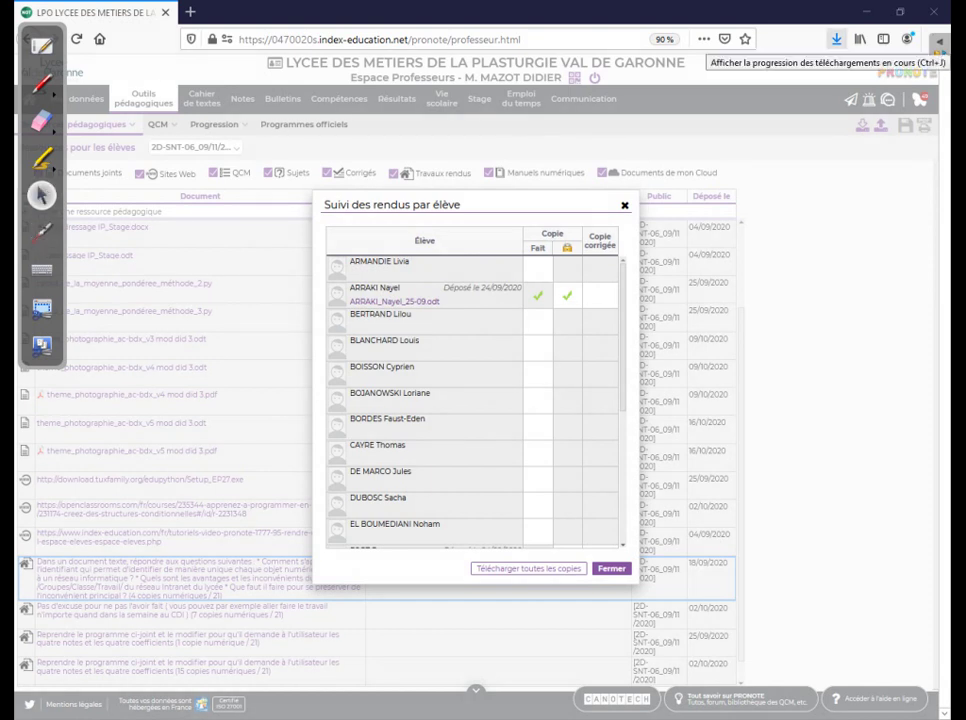
pyautogui.click(836, 40)
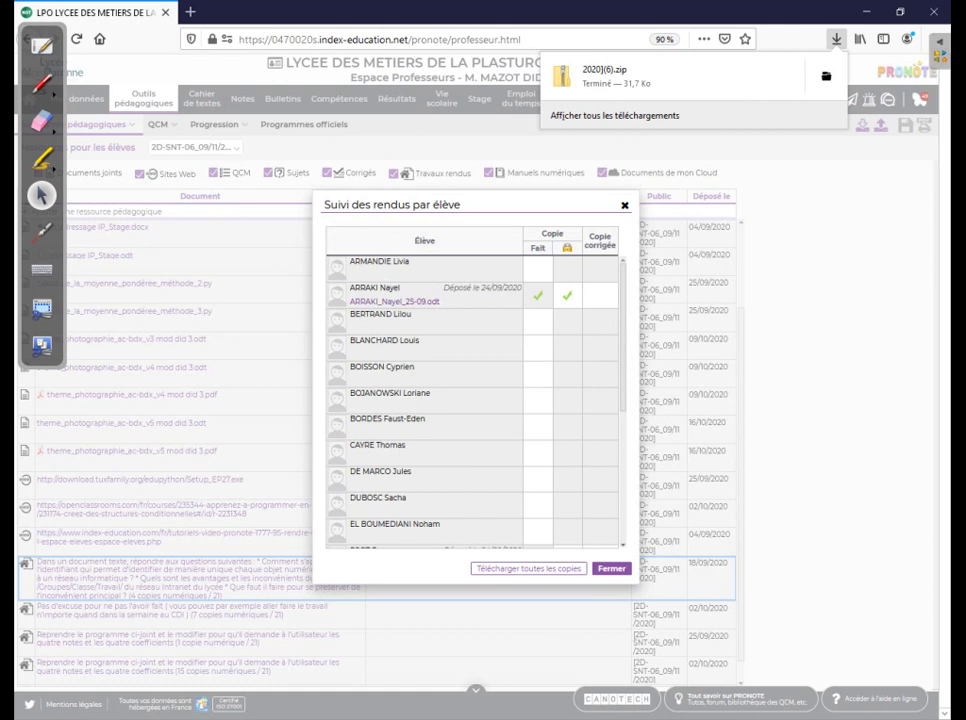
pyautogui.click(41, 232)
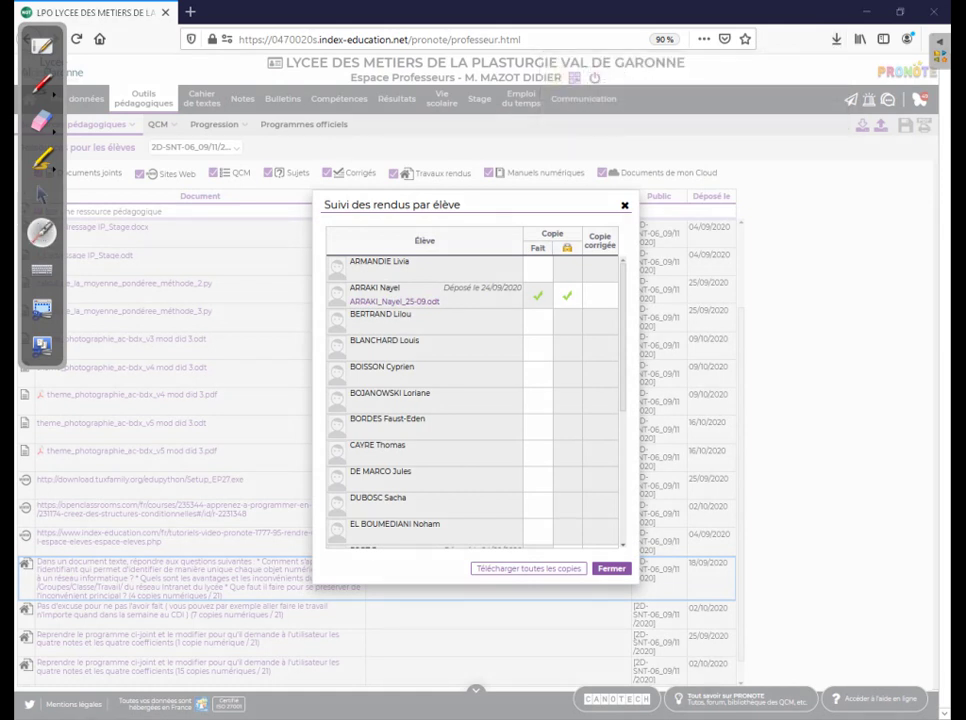
pyautogui.click(41, 195)
pyautogui.click(836, 39)
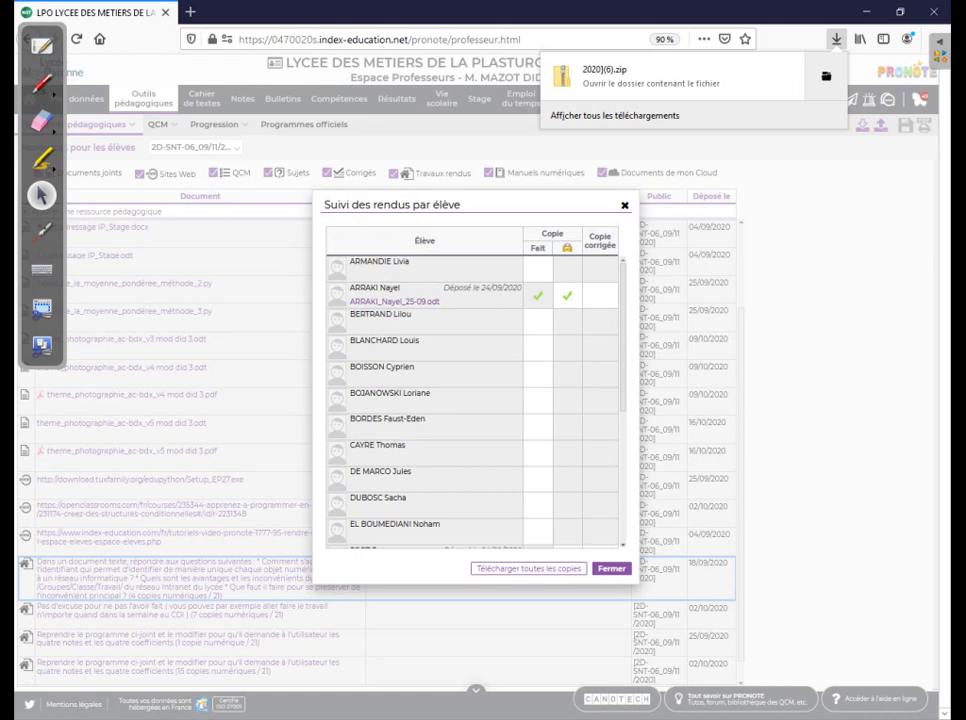
pyautogui.click(41, 232)
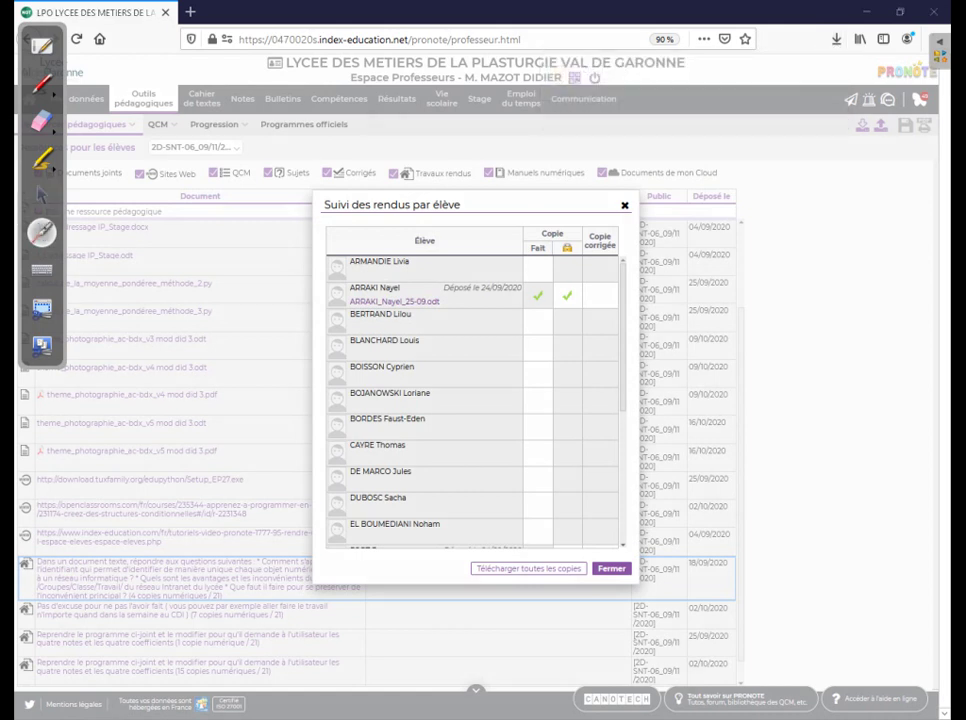
pyautogui.click(41, 195)
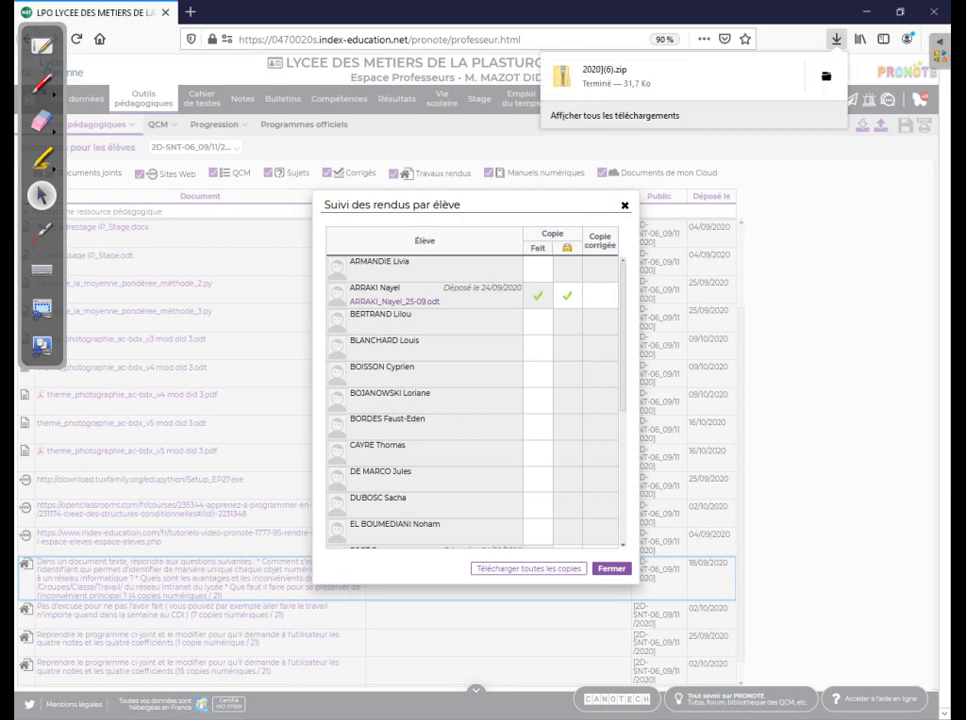
pyautogui.click(826, 76)
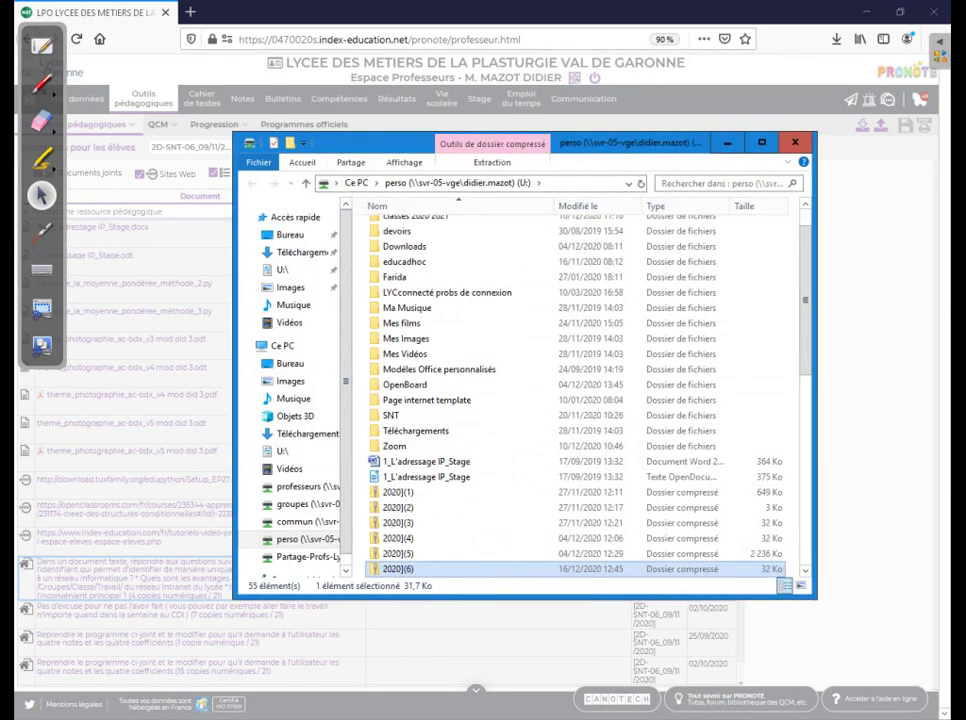
pyautogui.moveTo(380, 142); pyautogui.dragTo(308, 137)
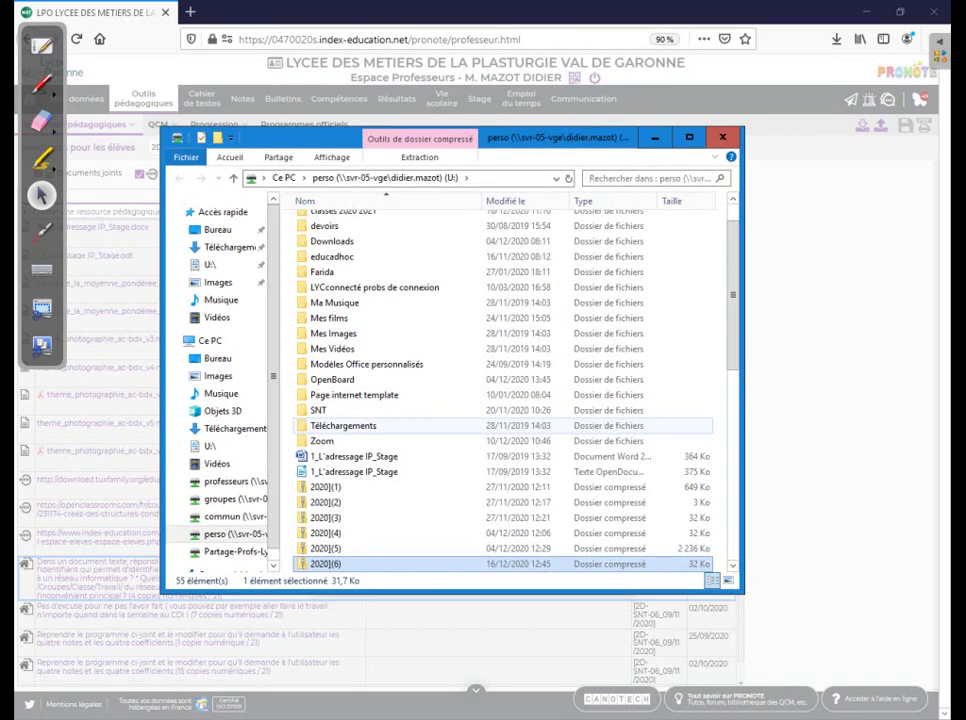
# - Find the downloaded archive 2020](6) in the personal network drive's file list and copy it
pyautogui.scroll(-5, 480, 390)
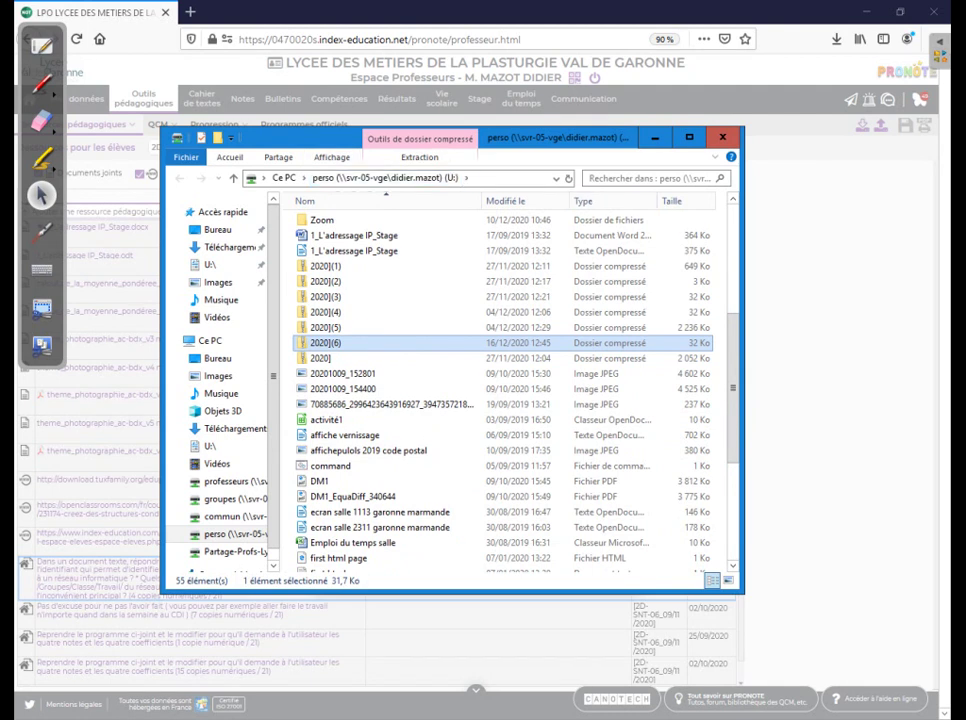
pyautogui.scroll(3, 500, 390)
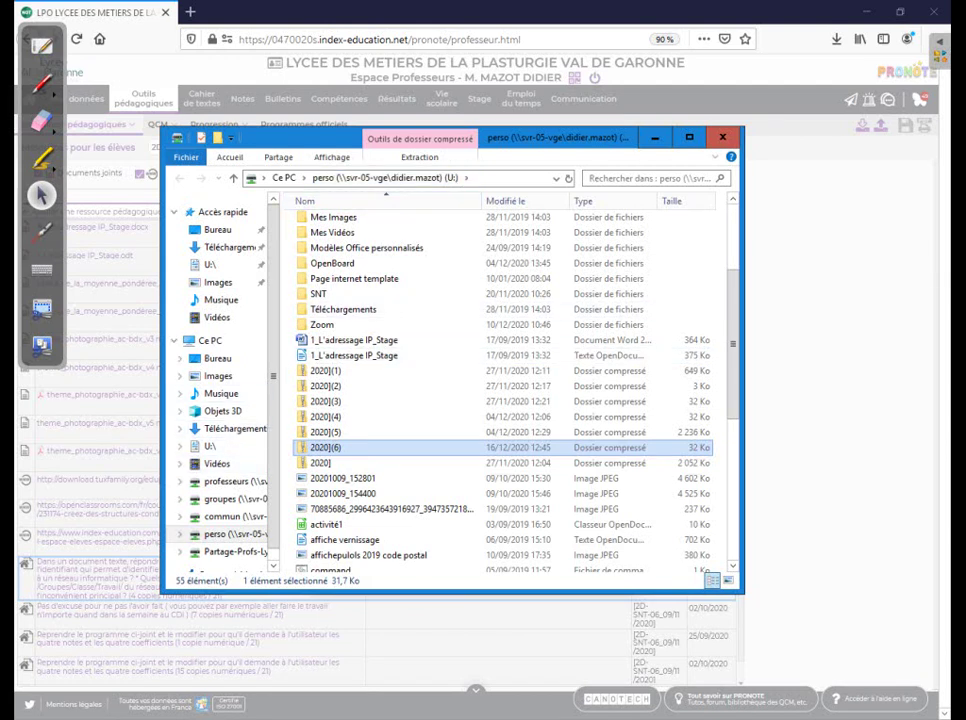
pyautogui.click(41, 231)
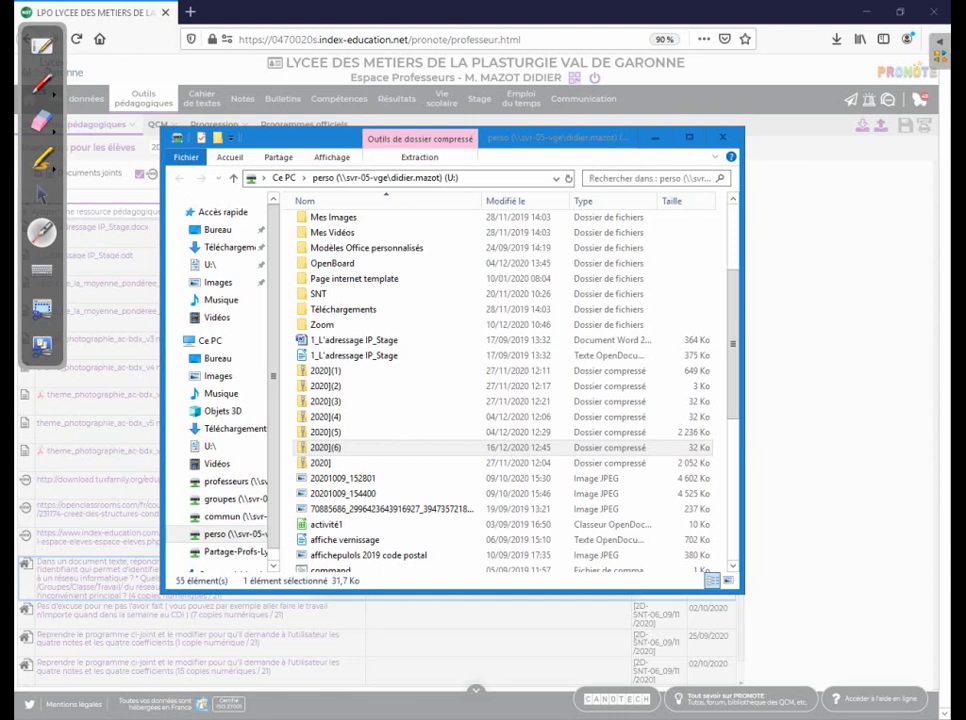
pyautogui.click(42, 195)
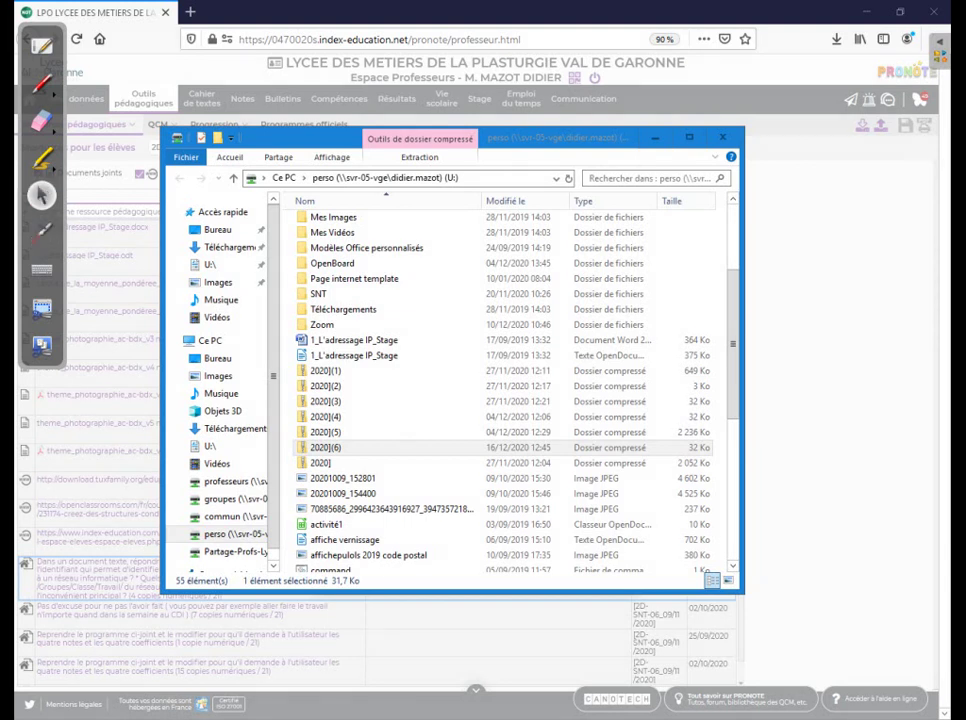
pyautogui.click(325, 447)
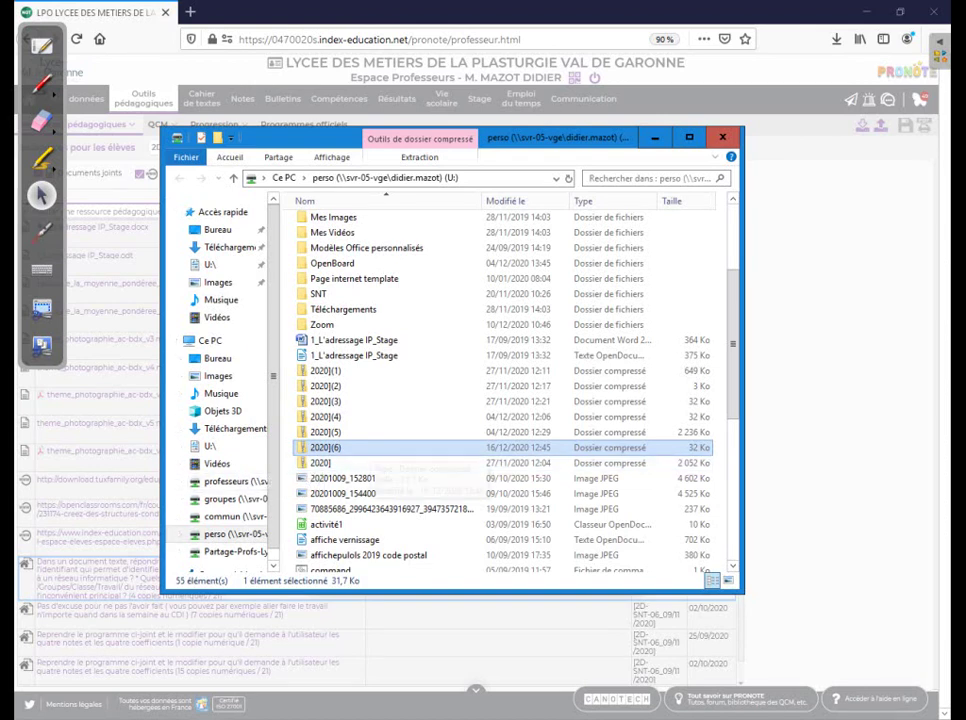
pyautogui.rightClick(360, 448)
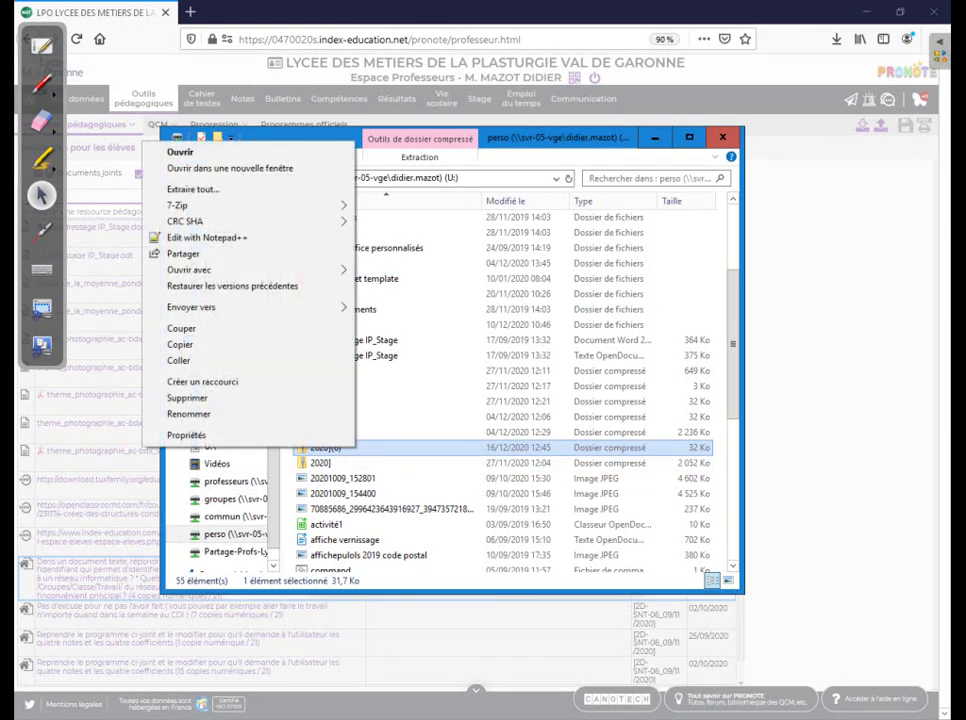
pyautogui.click(180, 344)
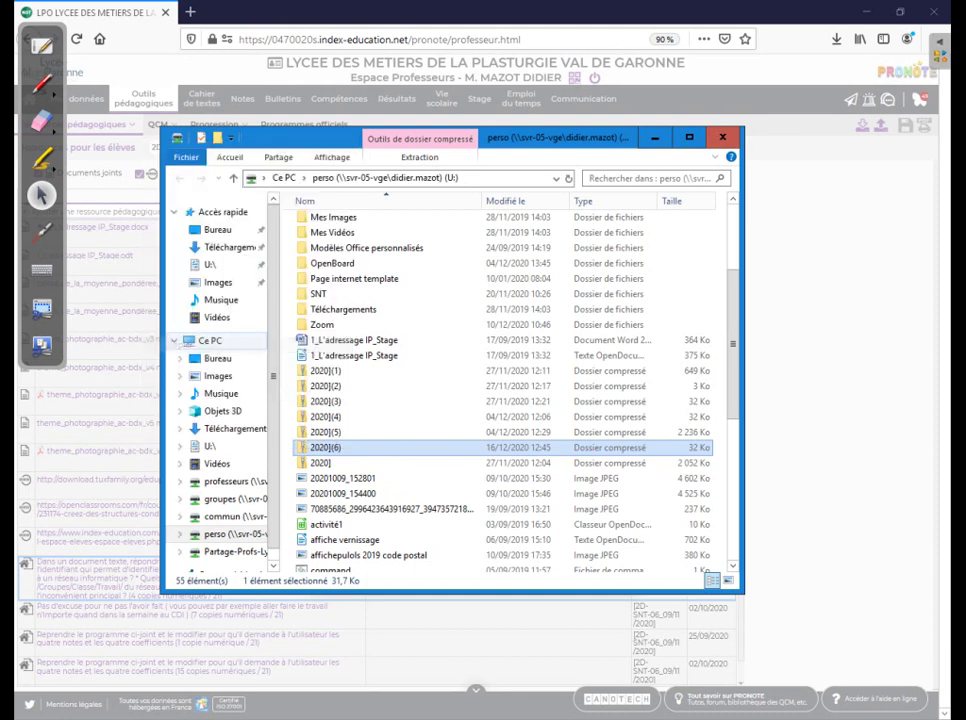
# - Go to the Travaux d eleves folder inside classes 2020 2021 > SNT on the personal drive
pyautogui.moveTo(273, 376); pyautogui.dragTo(273, 390)
pyautogui.click(236, 505)
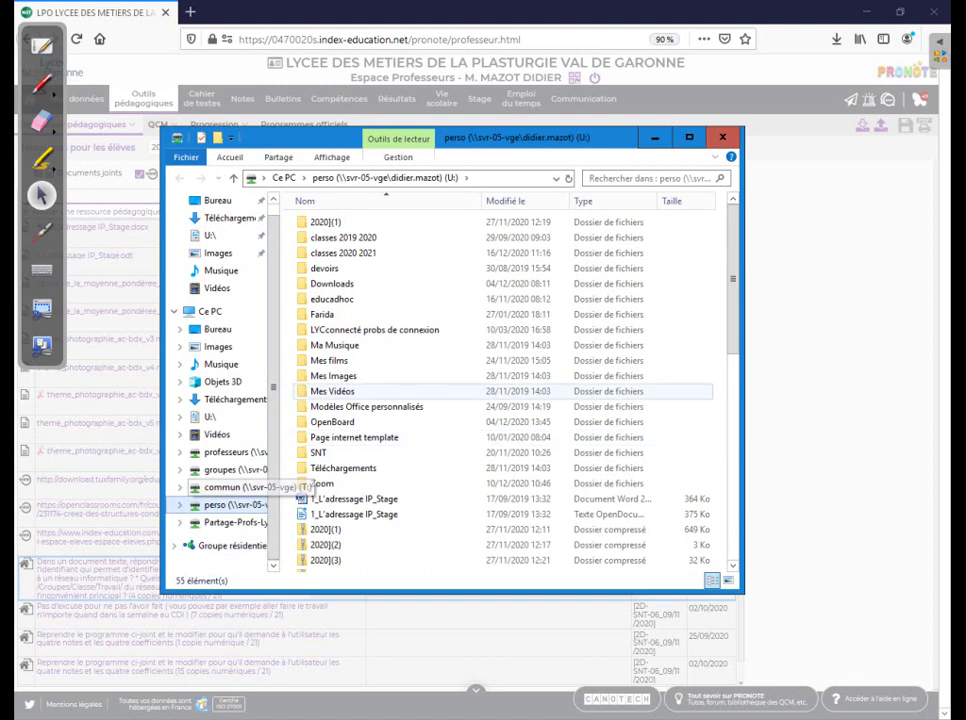
pyautogui.doubleClick(340, 253)
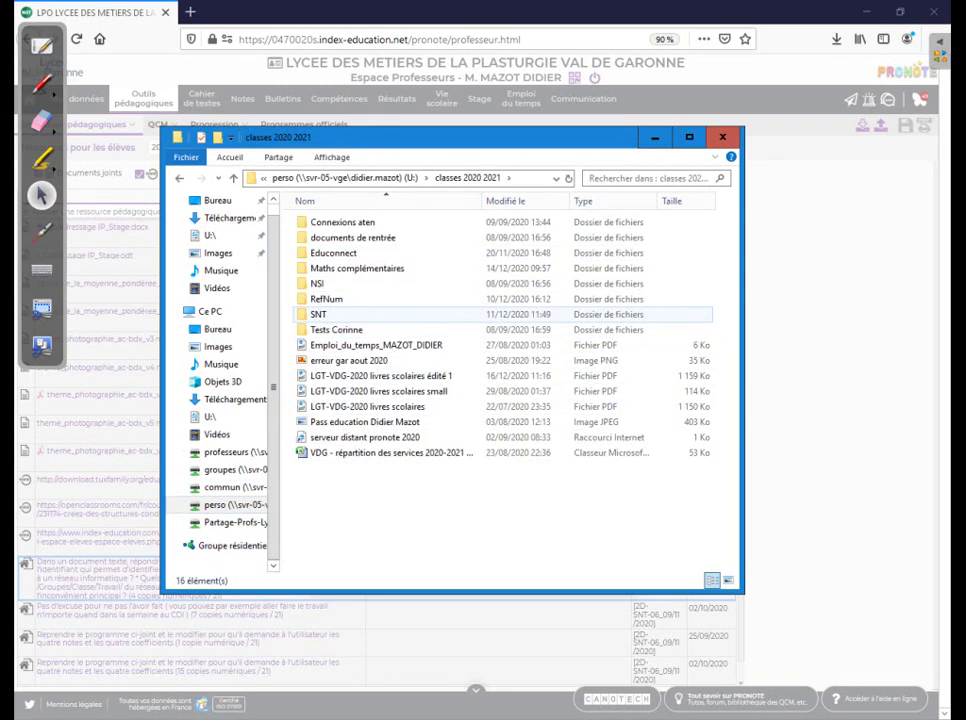
pyautogui.doubleClick(318, 314)
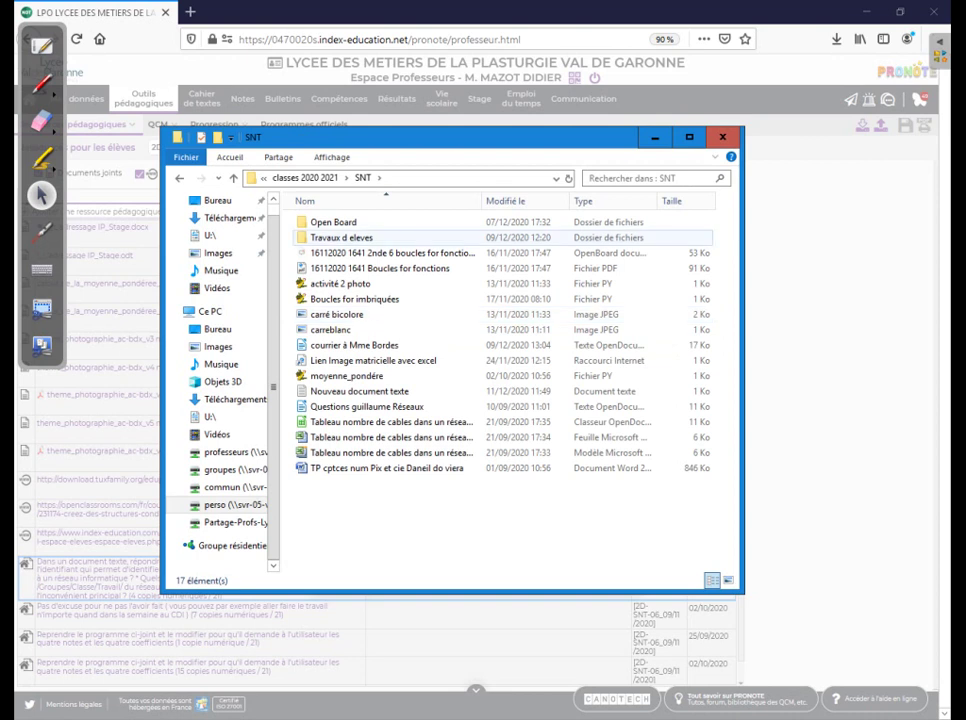
pyautogui.doubleClick(341, 237)
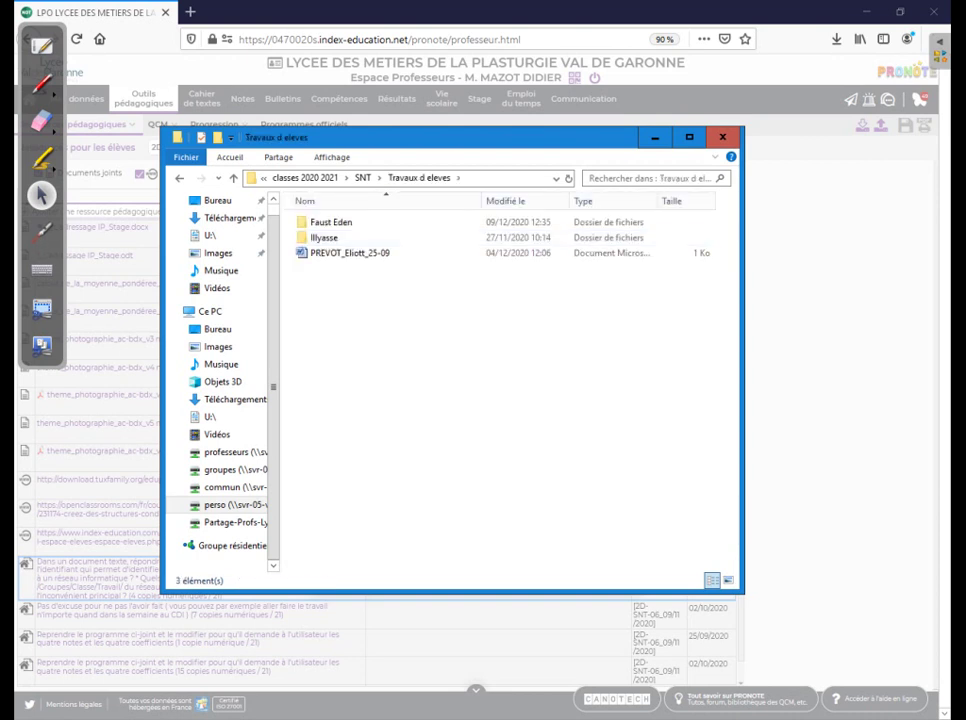
# - Create a new folder named "Copies récupérées le 16 décembre" in Travaux d eleves
pyautogui.rightClick(319, 297)
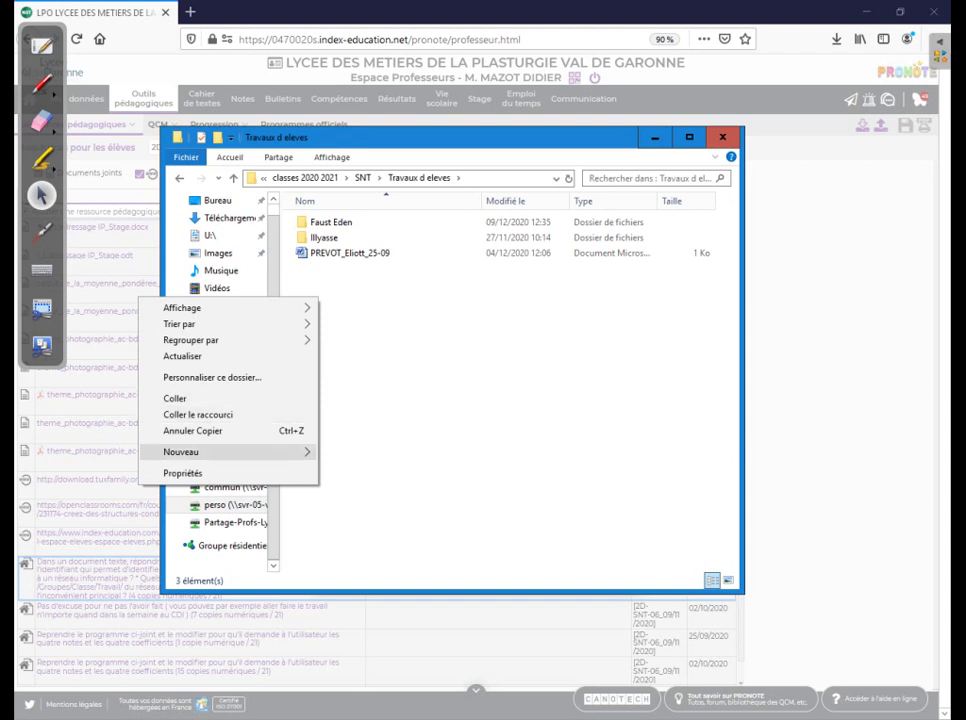
pyautogui.moveTo(200, 451)
pyautogui.click(353, 453)
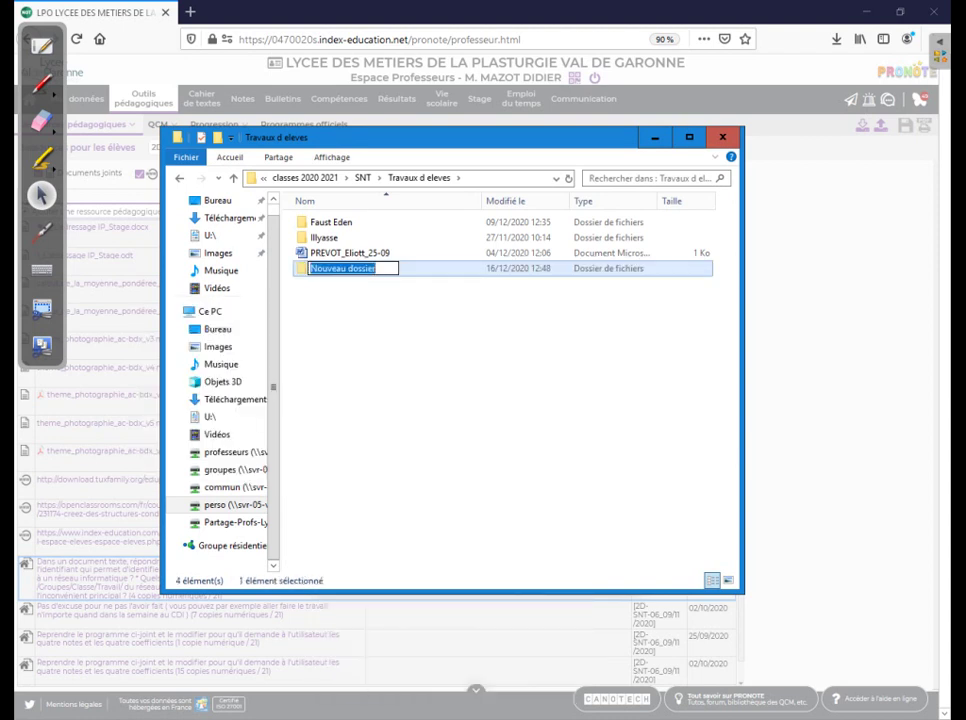
pyautogui.write('Copi')
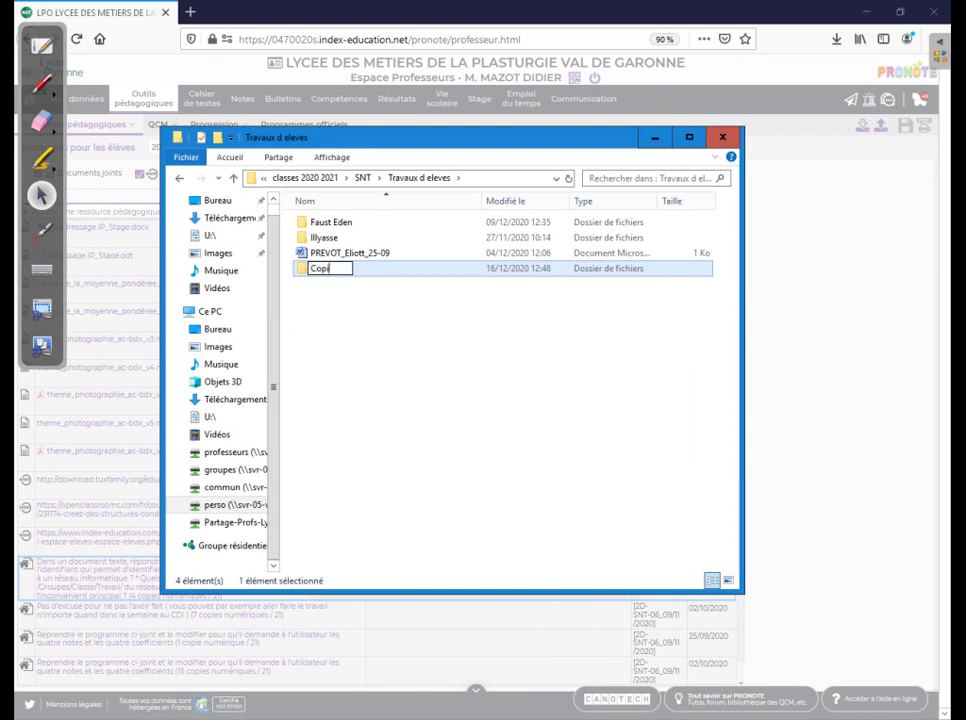
pyautogui.write('es récupérées')
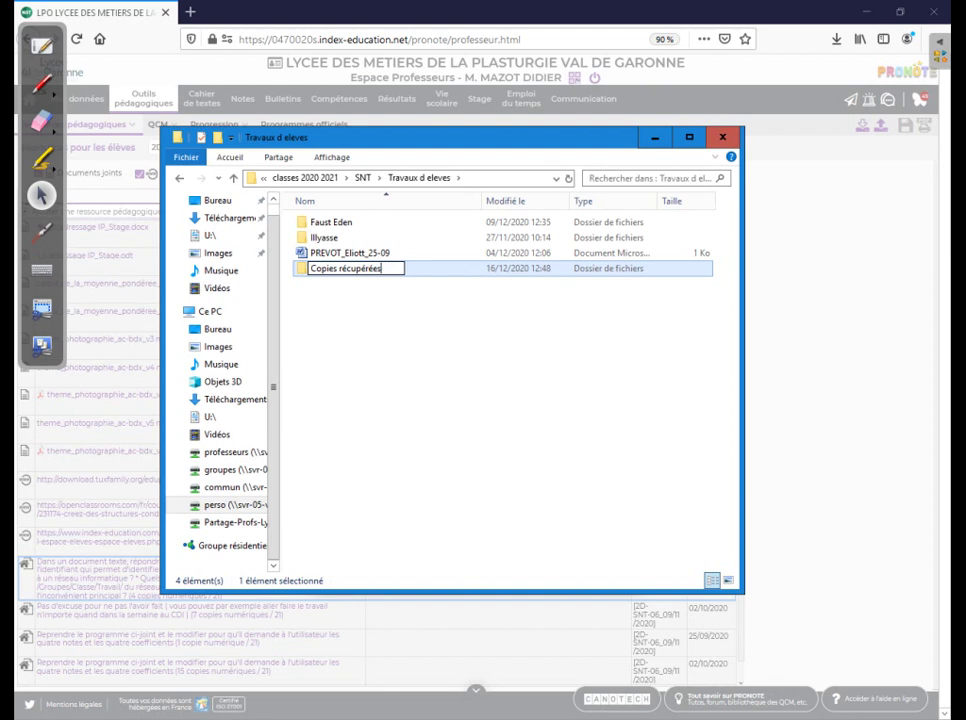
pyautogui.write(' le 16 décembre')
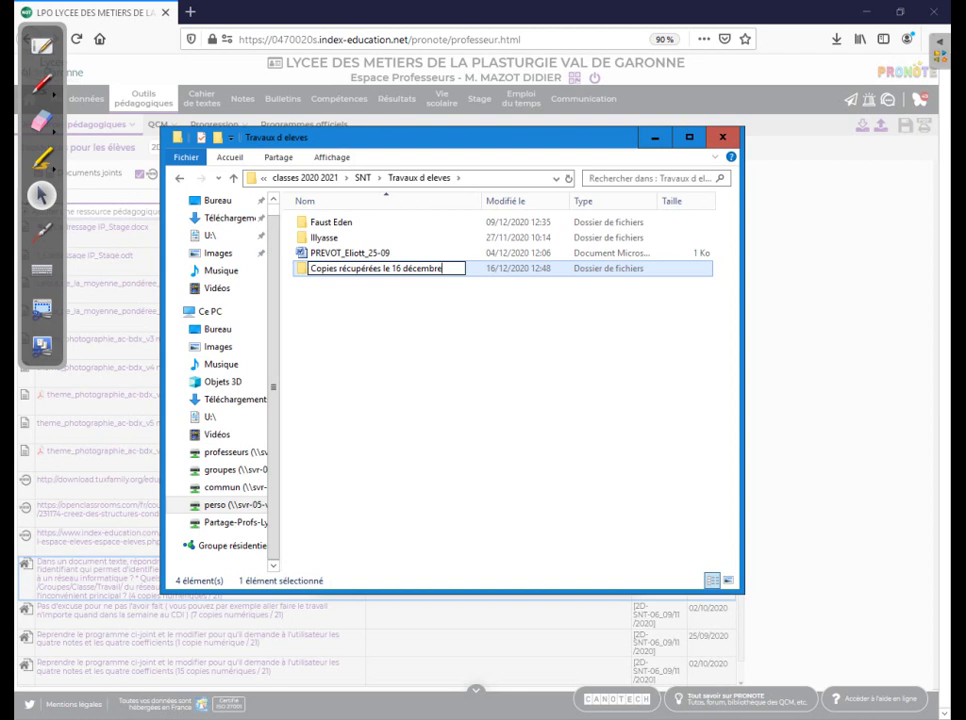
pyautogui.press('Return')
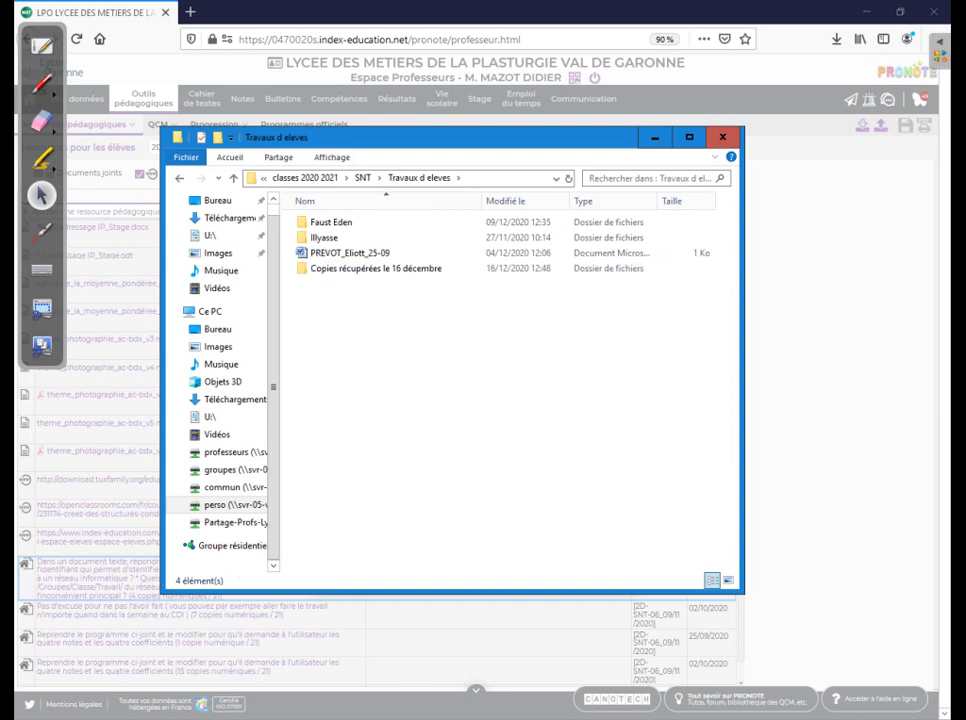
# - Paste the copied zip archive into the "Copies récupérées le 16 décembre" folder
pyautogui.doubleClick(310, 268)
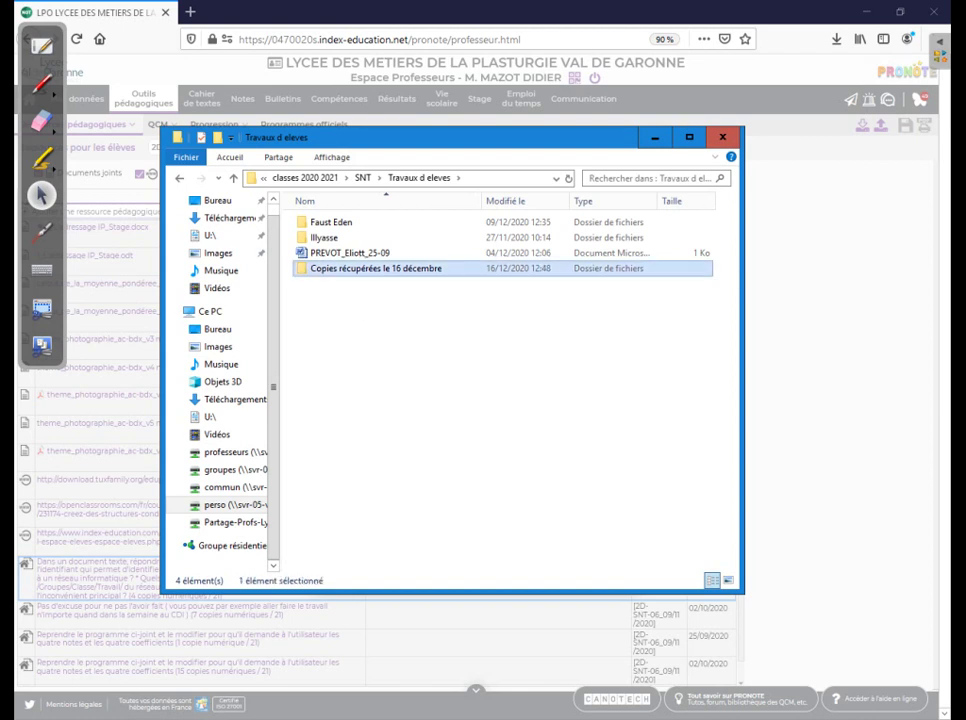
pyautogui.rightClick(381, 321)
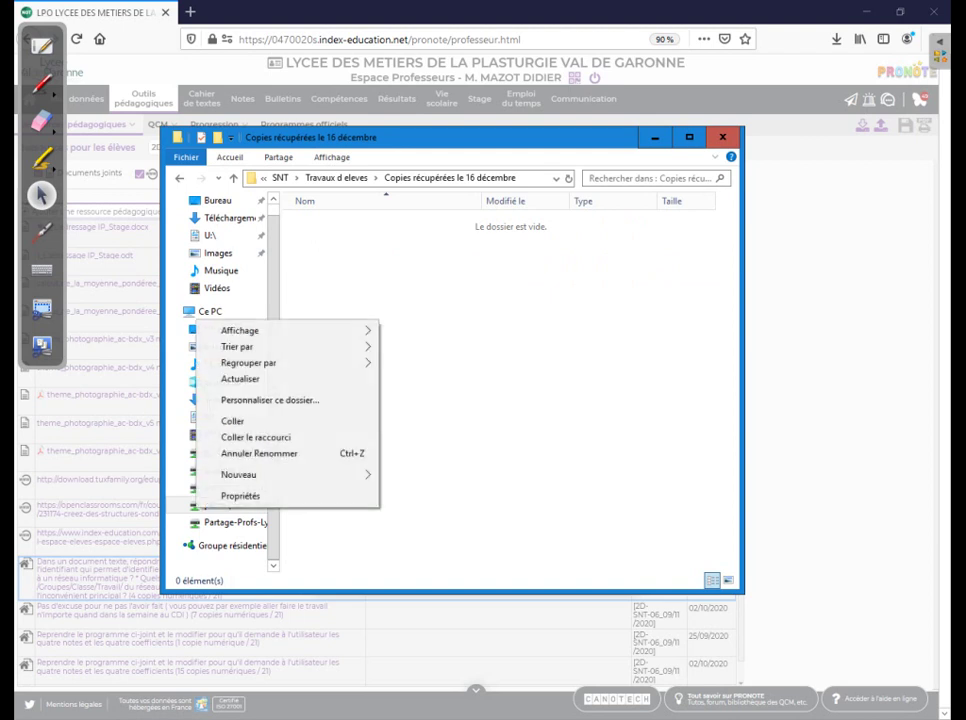
pyautogui.click(232, 421)
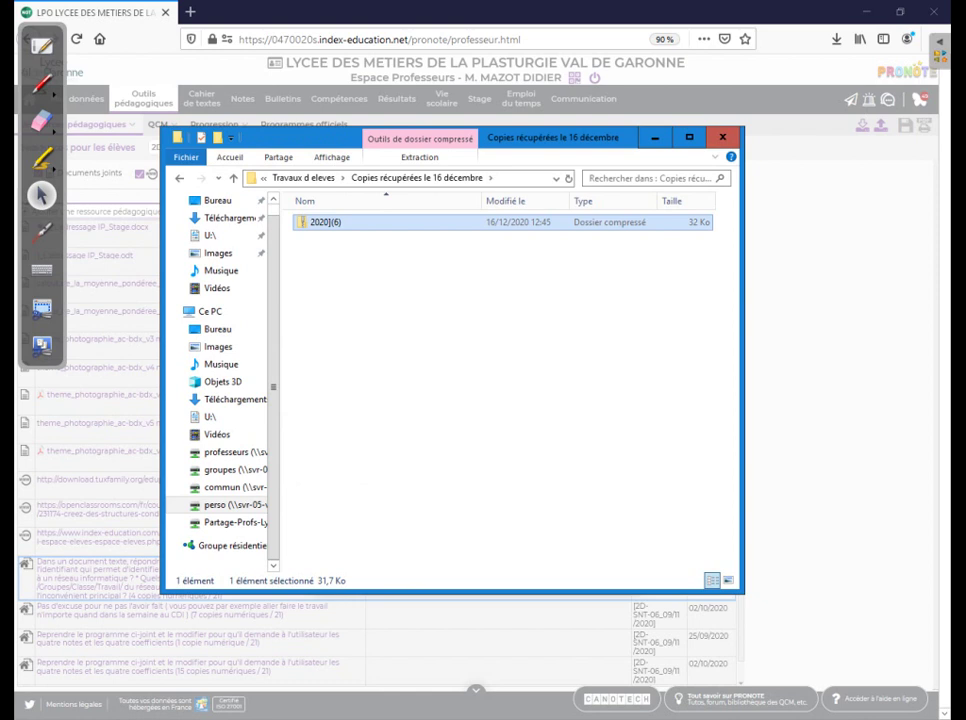
# - Look at the student files inside the compressed 2020](6) archive, then return to its containing folder
pyautogui.click(41, 231)
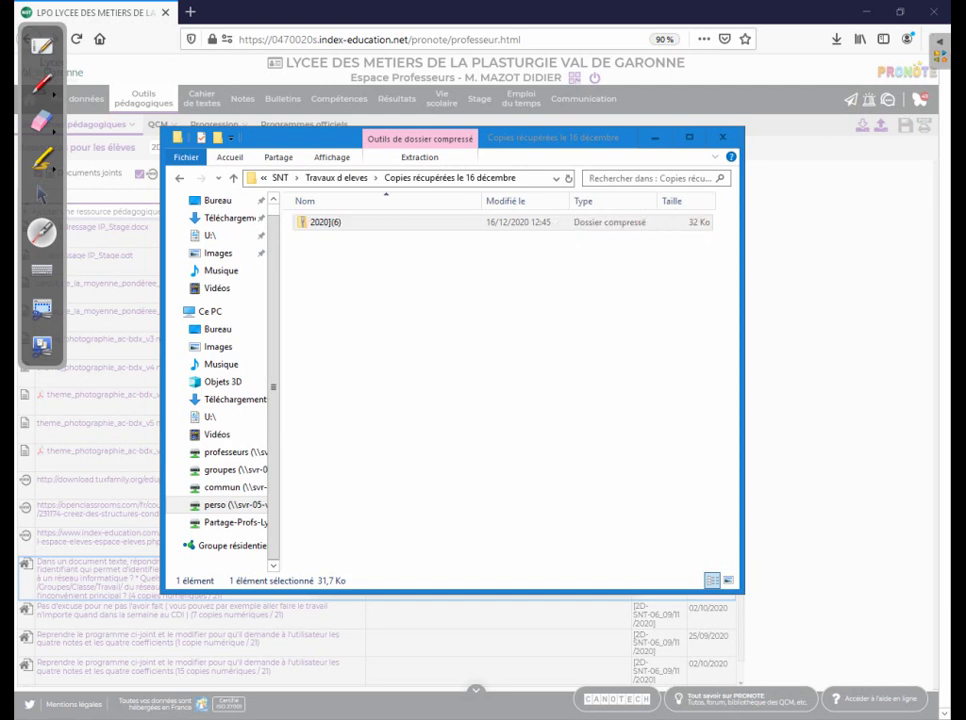
pyautogui.click(41, 195)
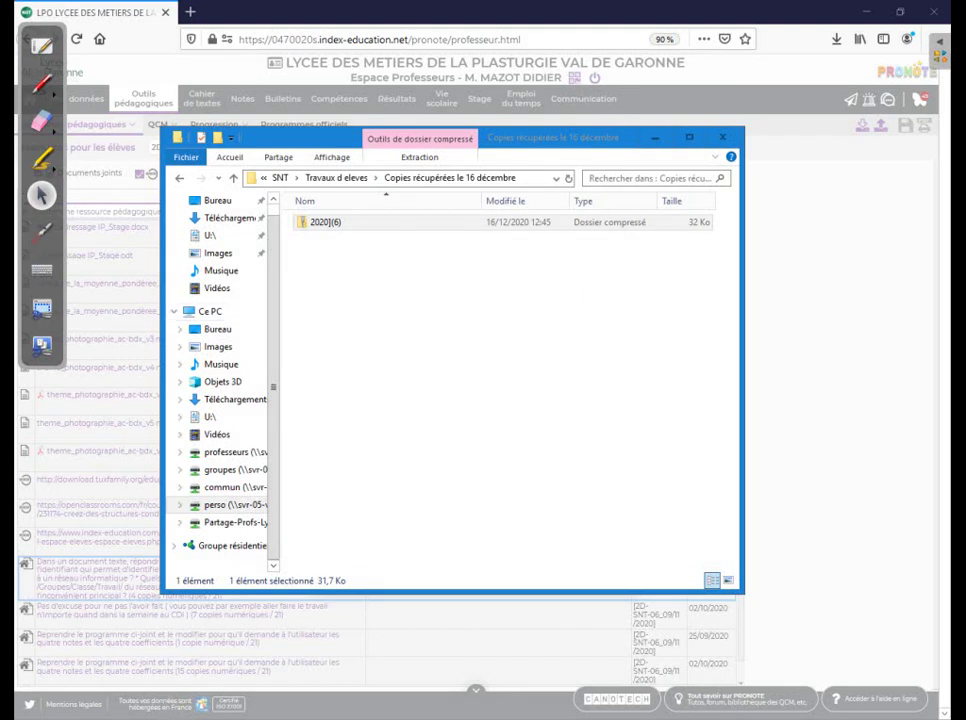
pyautogui.click(330, 222)
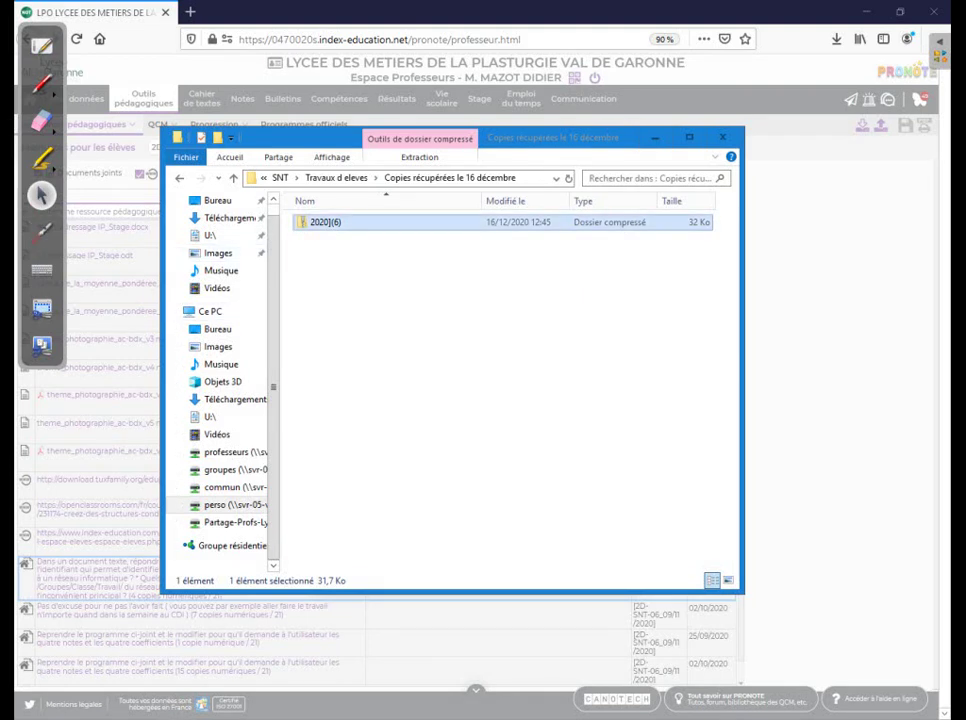
pyautogui.click(326, 222)
pyautogui.doubleClick(326, 222)
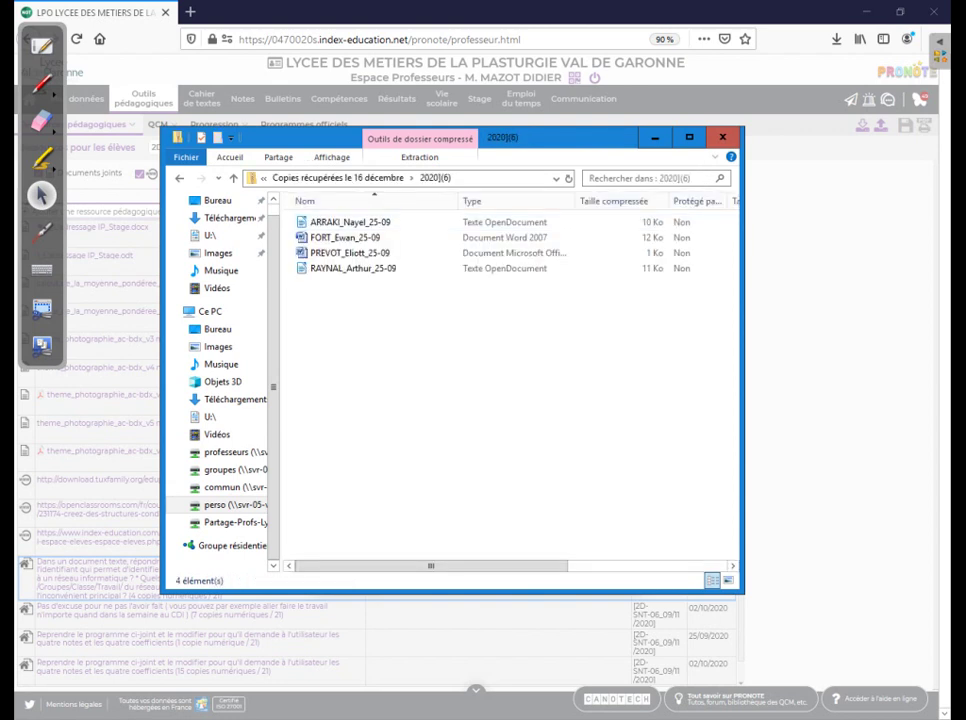
pyautogui.click(180, 178)
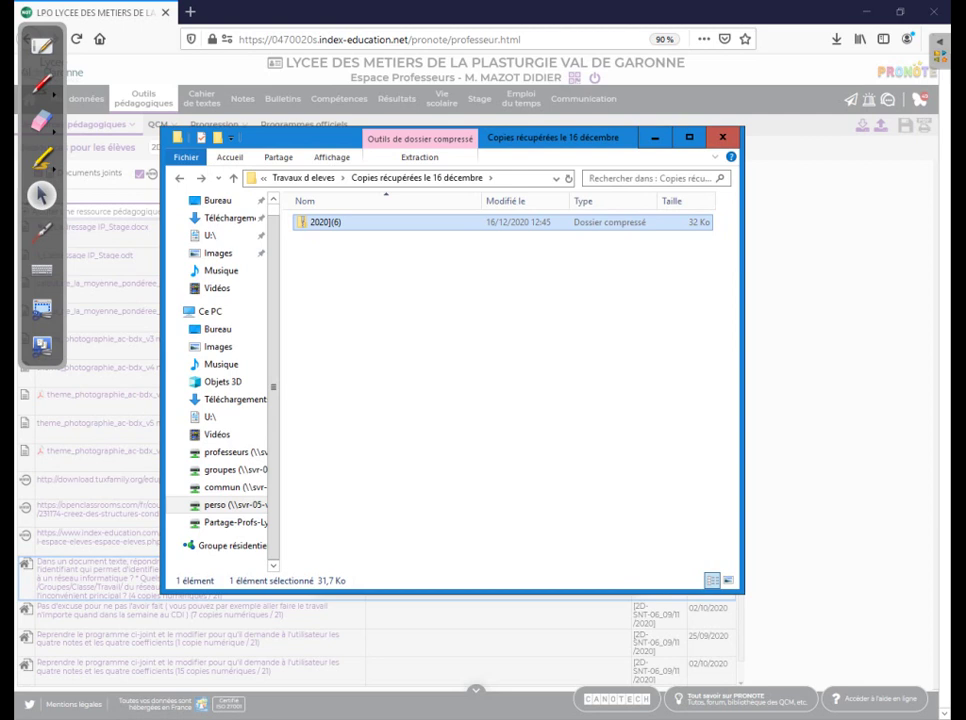
# - Extract all files from the 2020](6) archive to the proposed destination and close the window showing the extracted files
pyautogui.rightClick(321, 223)
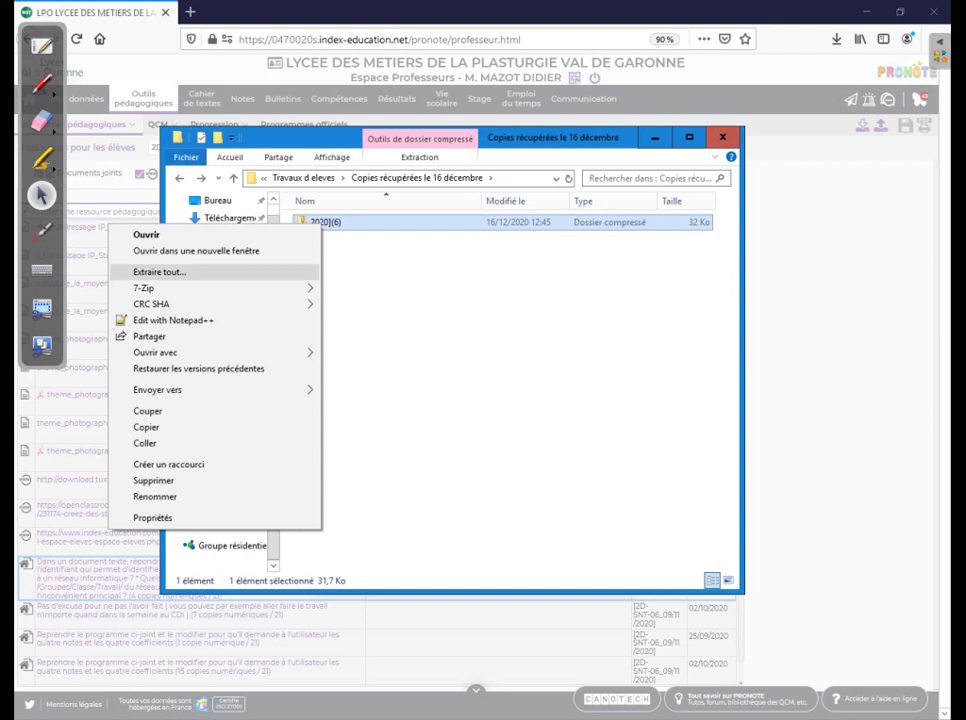
pyautogui.click(160, 272)
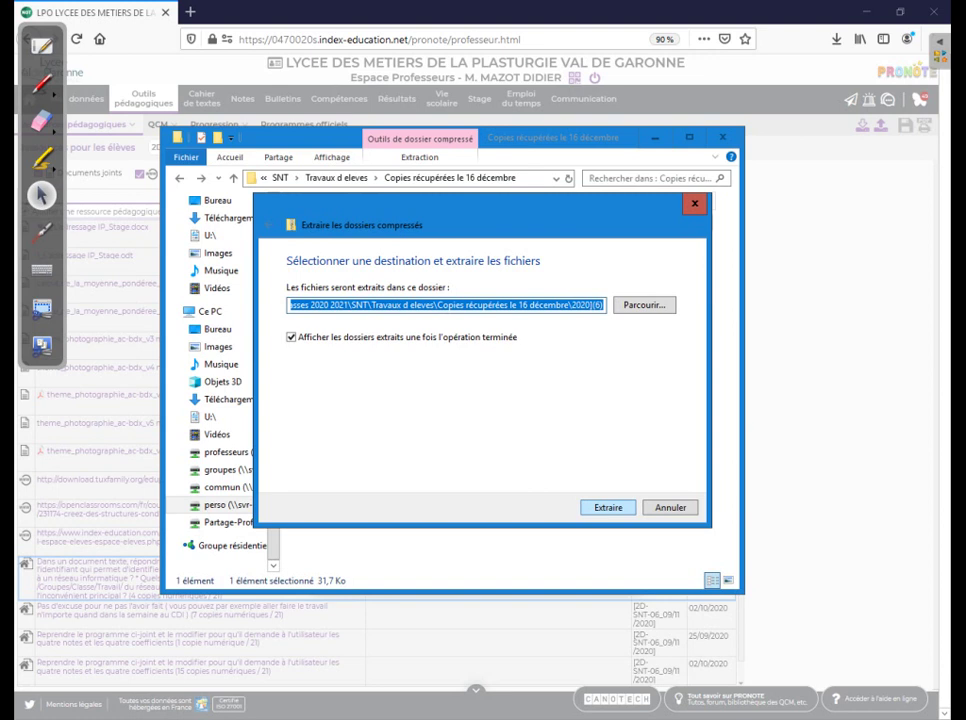
pyautogui.press('Return')
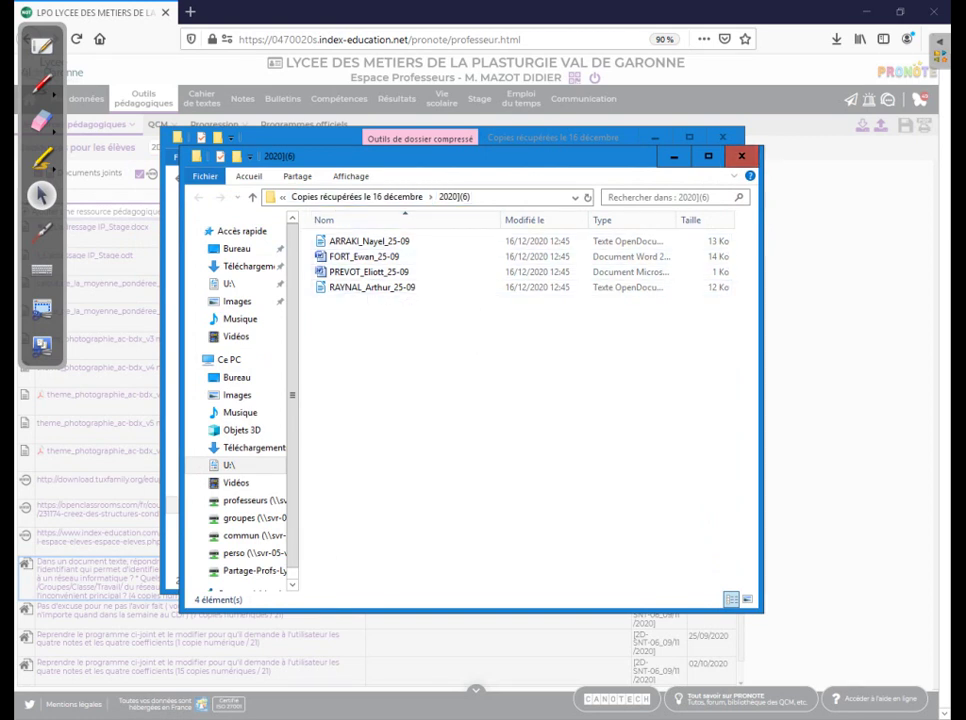
pyautogui.click(741, 156)
# - Open the extracted 2020](6) folder inside "Copies récupérées le 16 décembre"
pyautogui.click(42, 232)
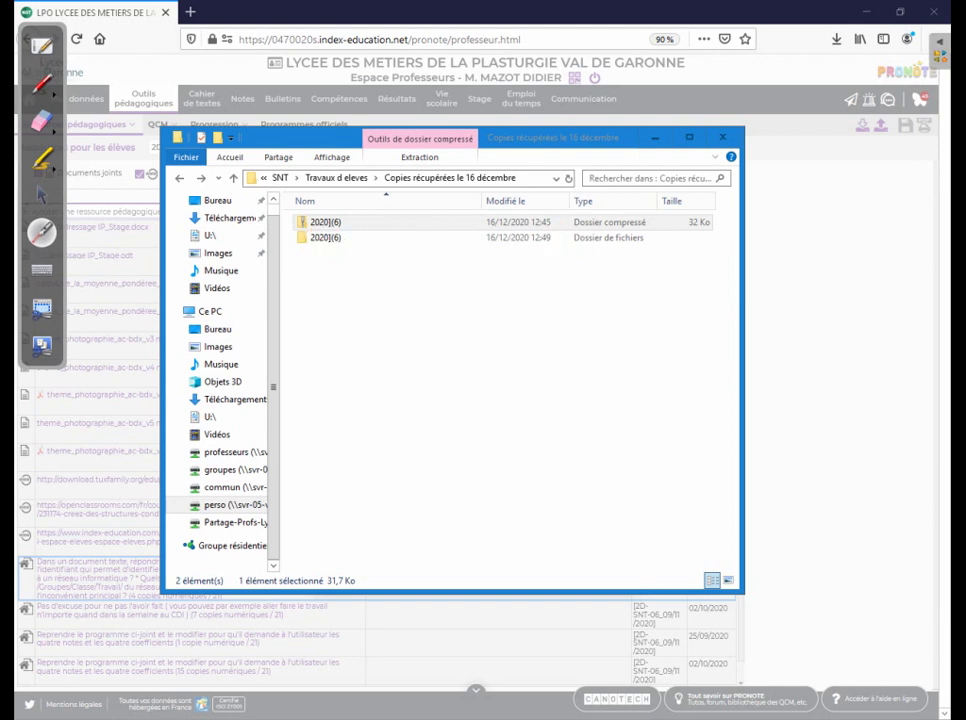
pyautogui.click(42, 195)
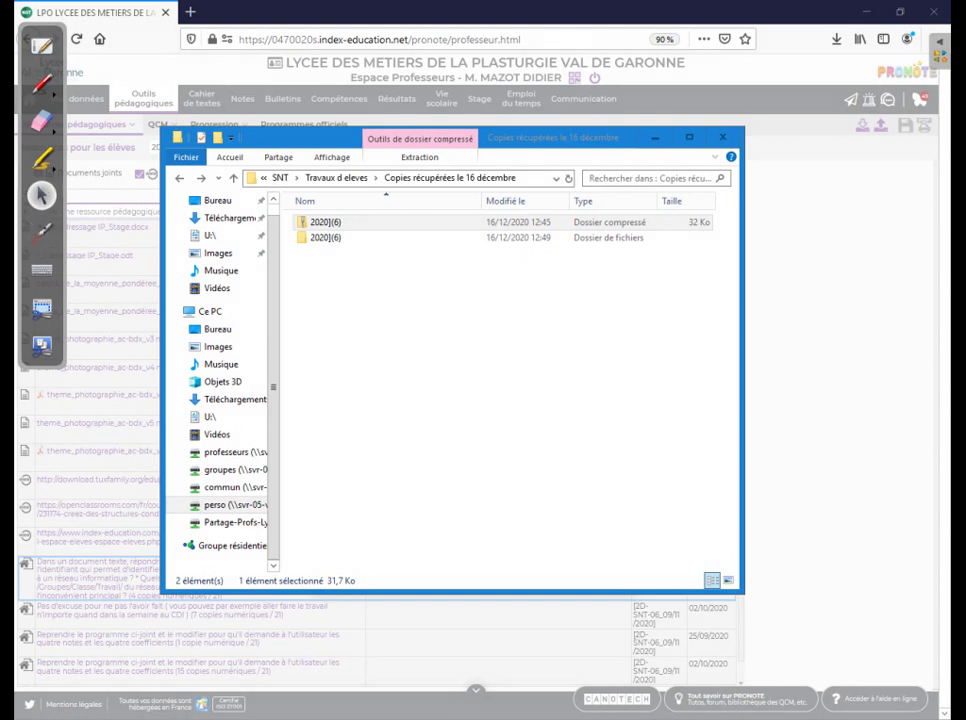
pyautogui.doubleClick(326, 238)
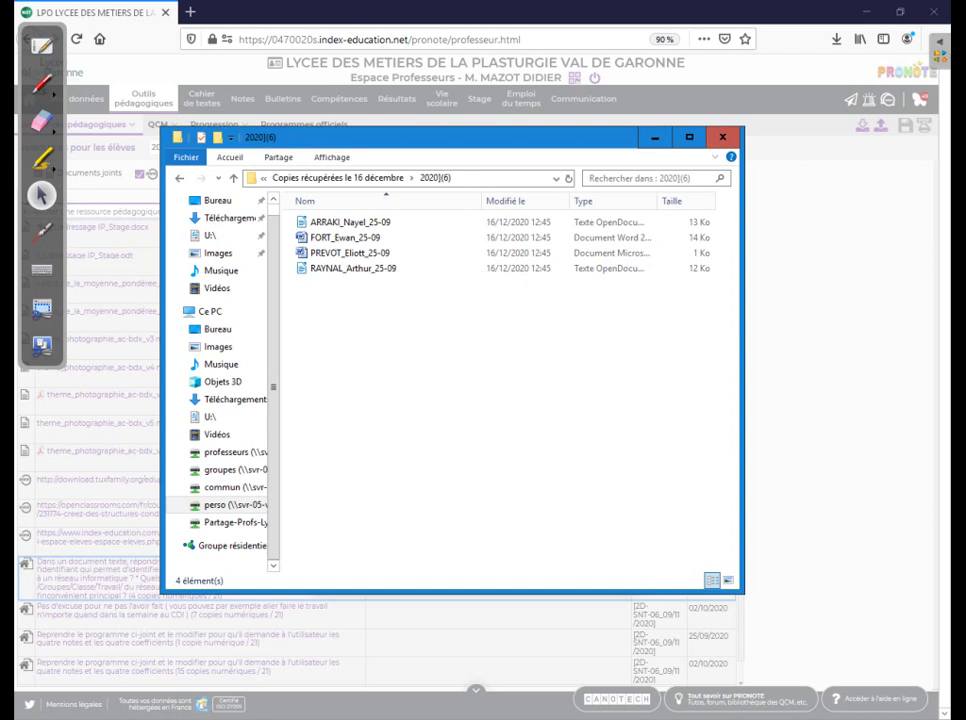
# - Open the first student's OpenDocument copy in LibreOffice for this one time
pyautogui.click(350, 222)
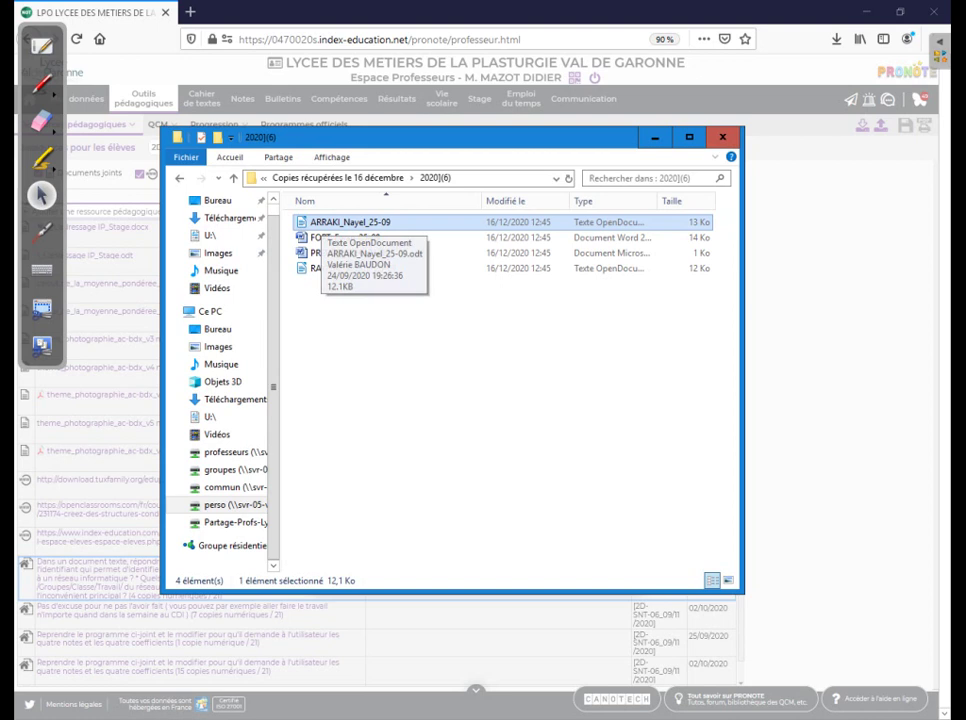
pyautogui.click(41, 231)
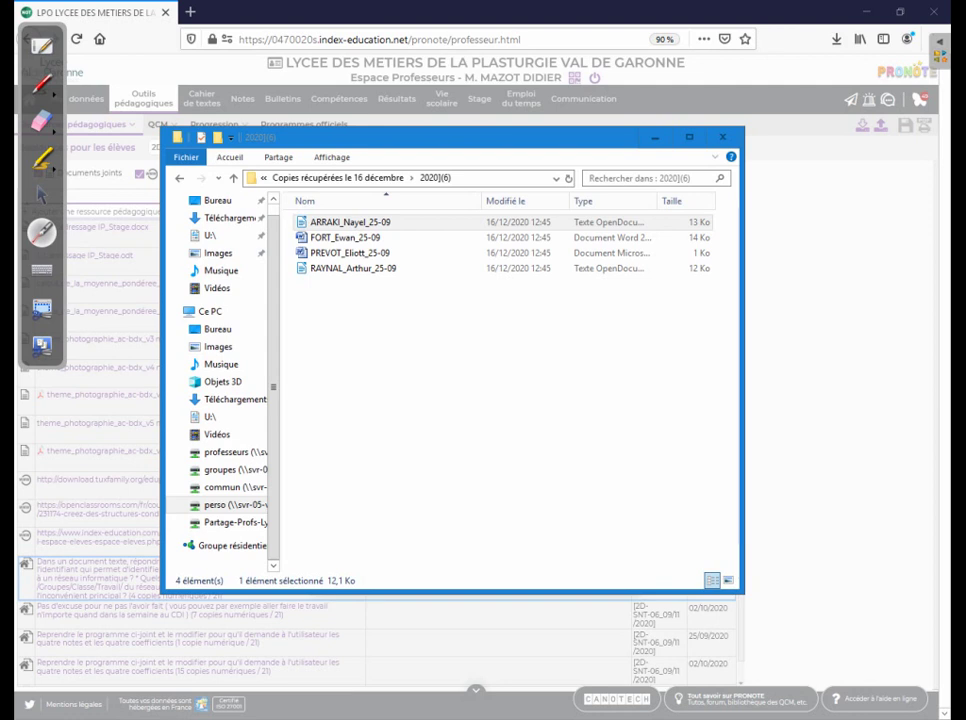
pyautogui.click(41, 195)
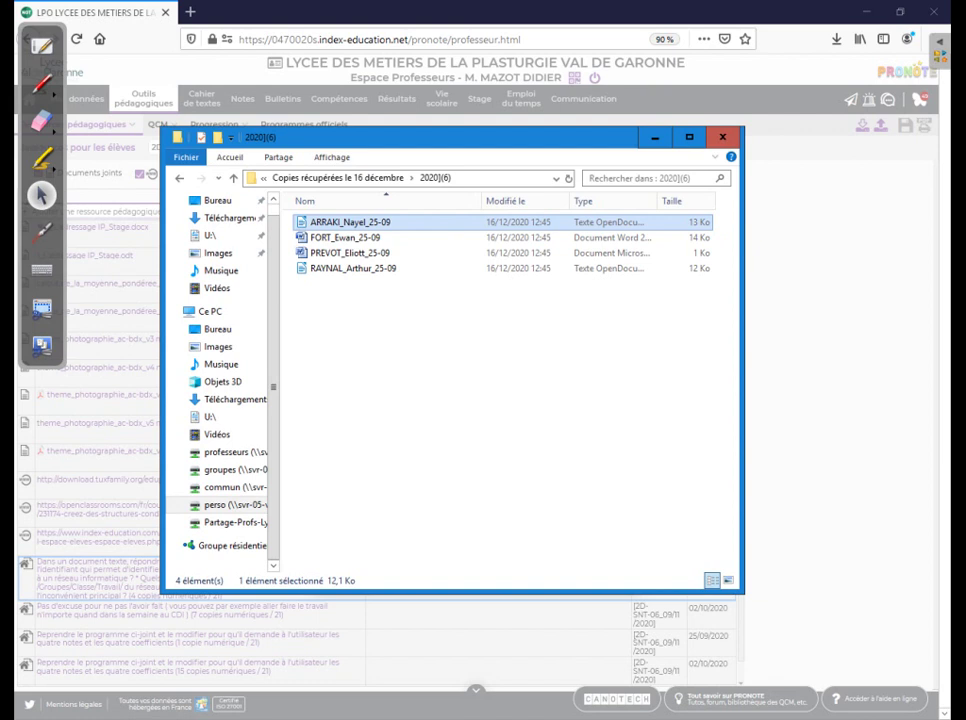
pyautogui.doubleClick(350, 222)
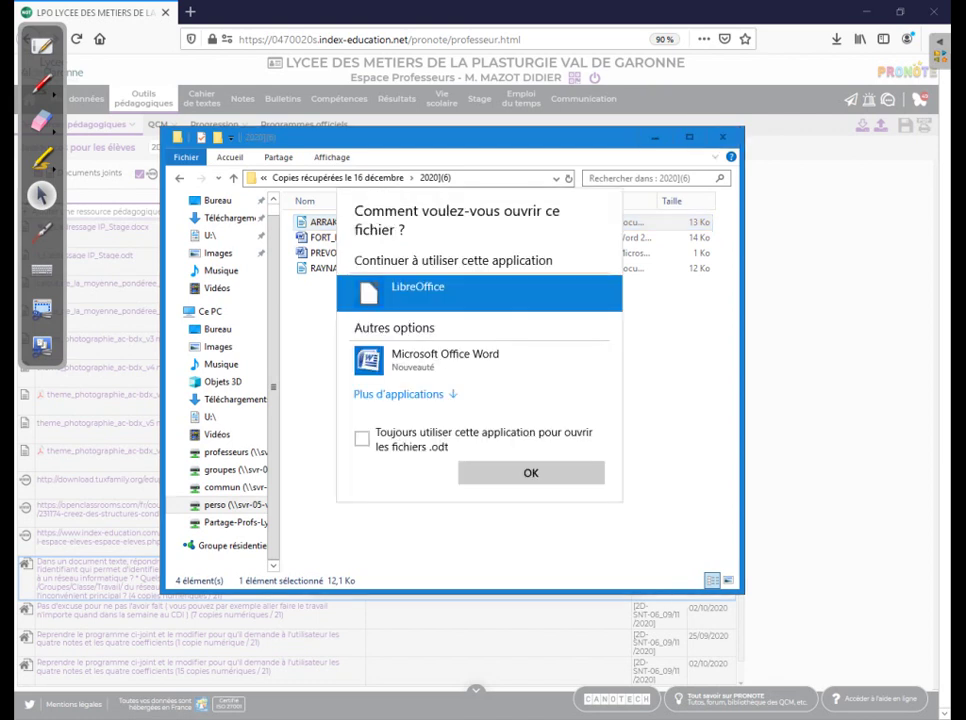
pyautogui.click(531, 473)
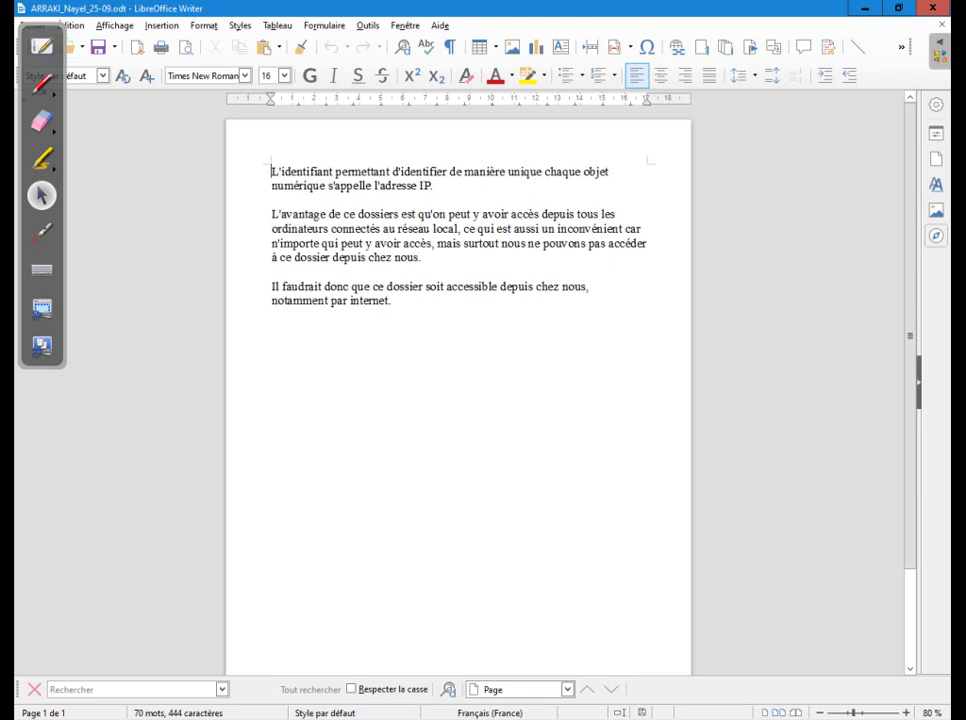
# - Move the annotation palette away from the menus and bring up the PDF export options for the student's copy
pyautogui.moveTo(42, 28); pyautogui.dragTo(66, 210)
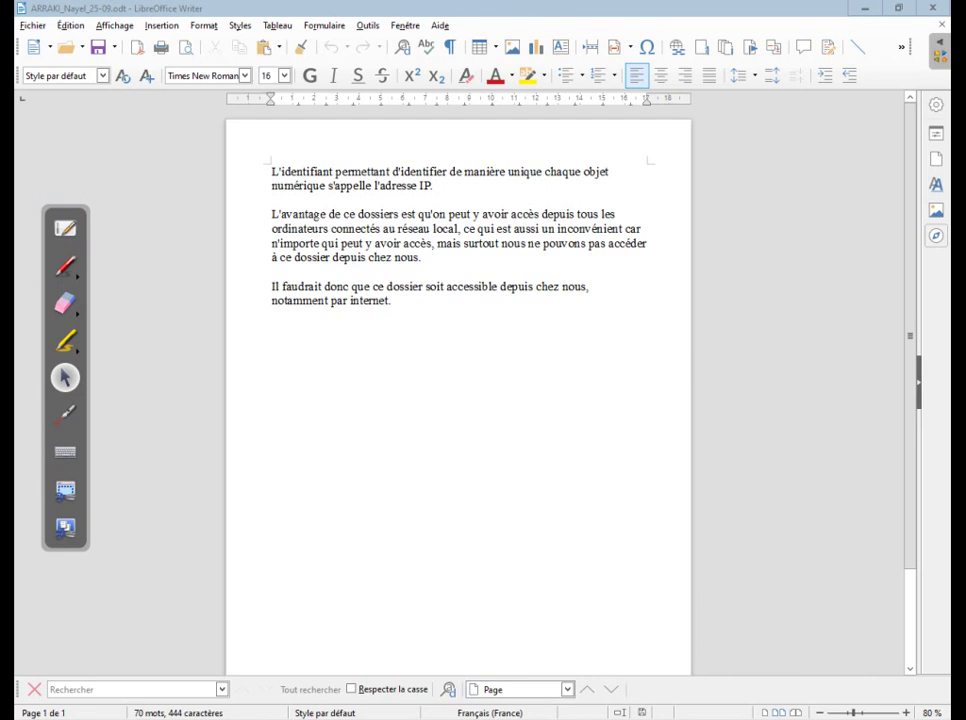
pyautogui.click(33, 26)
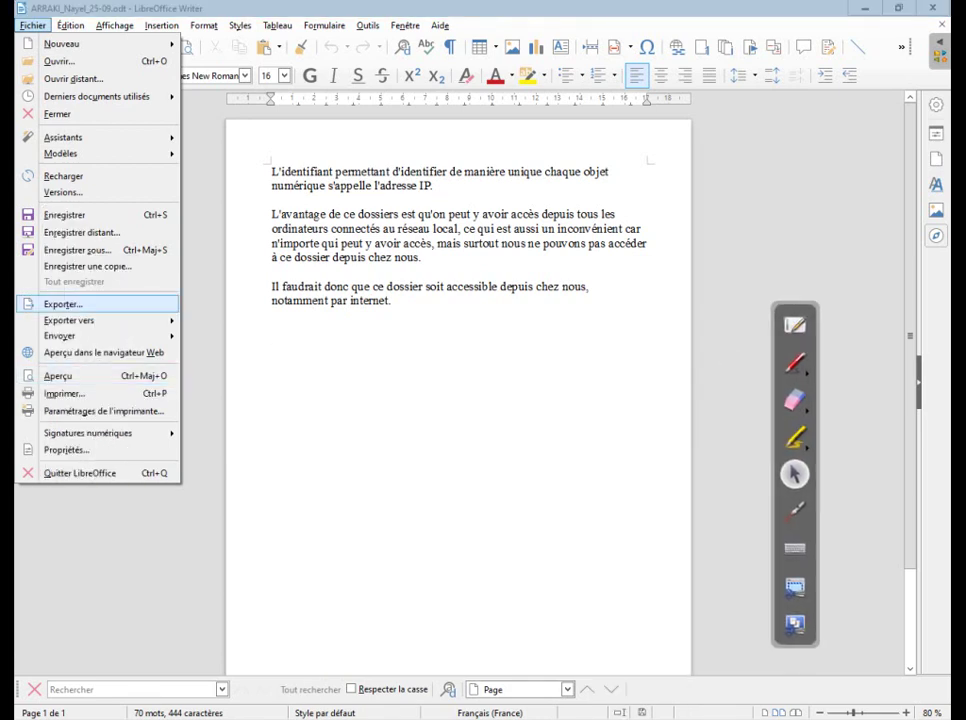
pyautogui.moveTo(68, 320)
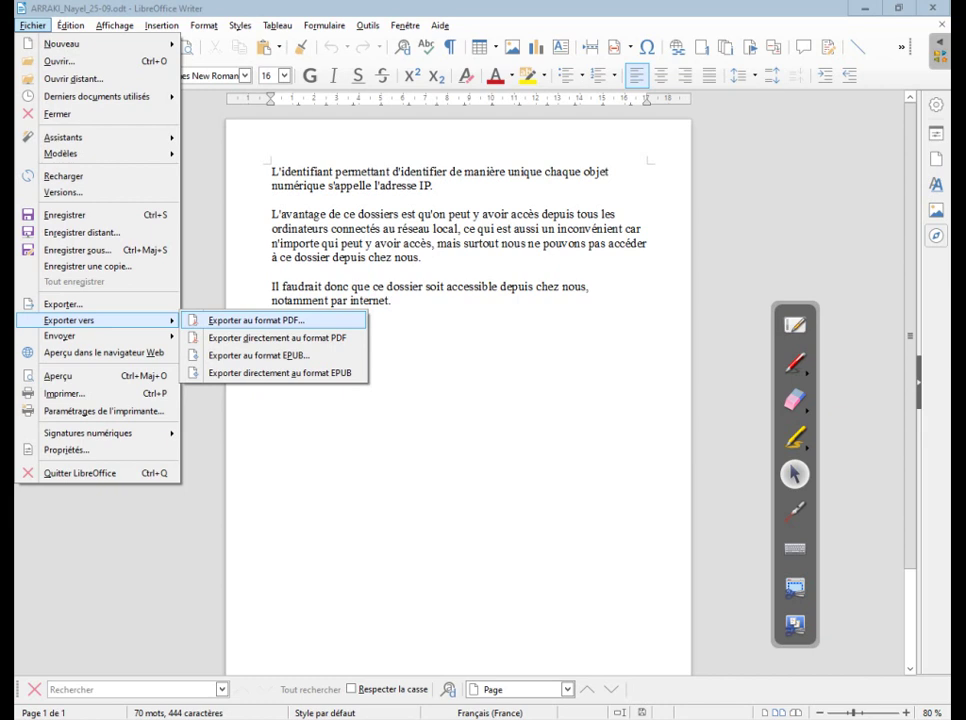
pyautogui.click(256, 321)
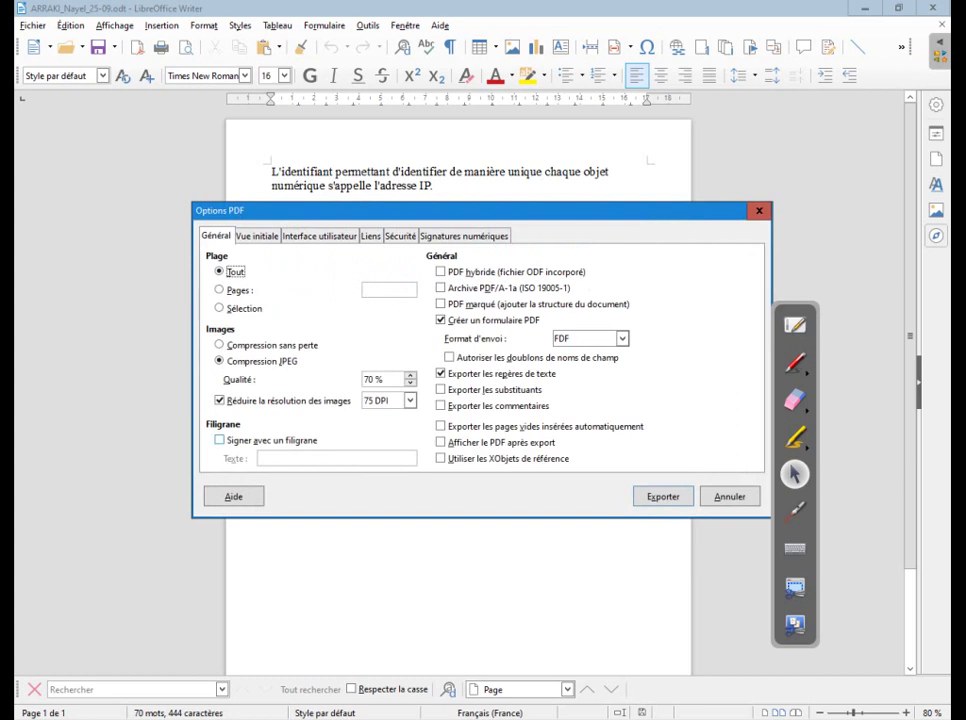
pyautogui.moveTo(480, 211); pyautogui.dragTo(389, 191)
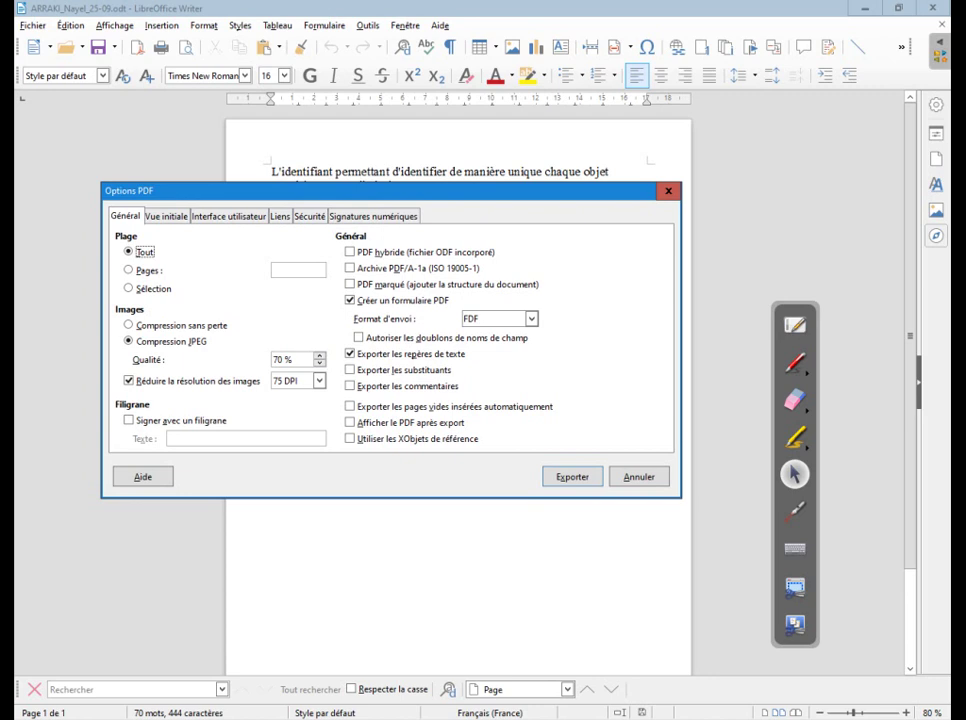
# - Set the PDF export's JPEG compression quality to 92 % and reduce the image resolution to 150 DPI
pyautogui.click(320, 364)
pyautogui.click(320, 364)
pyautogui.click(320, 364)
pyautogui.click(320, 364)
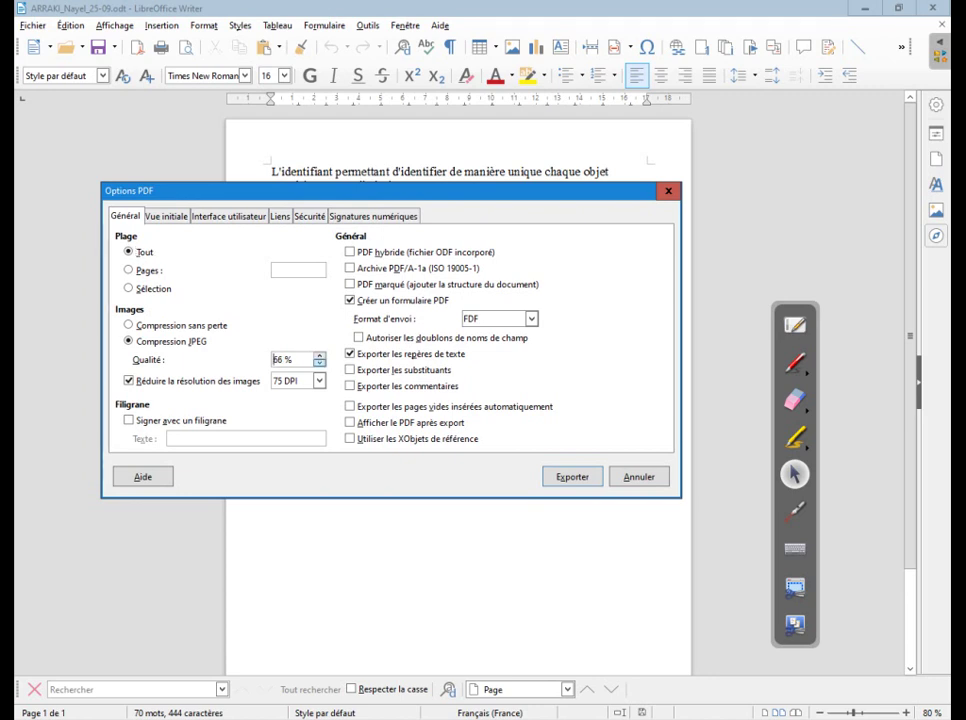
pyautogui.click(320, 364)
pyautogui.click(320, 356)
pyautogui.click(320, 356)
pyautogui.click(320, 356)
pyautogui.click(320, 356)
pyautogui.click(320, 356)
pyautogui.click(320, 356)
pyautogui.click(320, 356)
pyautogui.click(320, 356)
pyautogui.click(320, 356)
pyautogui.click(320, 356)
pyautogui.click(320, 356)
pyautogui.click(320, 356)
pyautogui.click(320, 356)
pyautogui.click(320, 356)
pyautogui.click(320, 356)
pyautogui.click(320, 356)
pyautogui.click(320, 356)
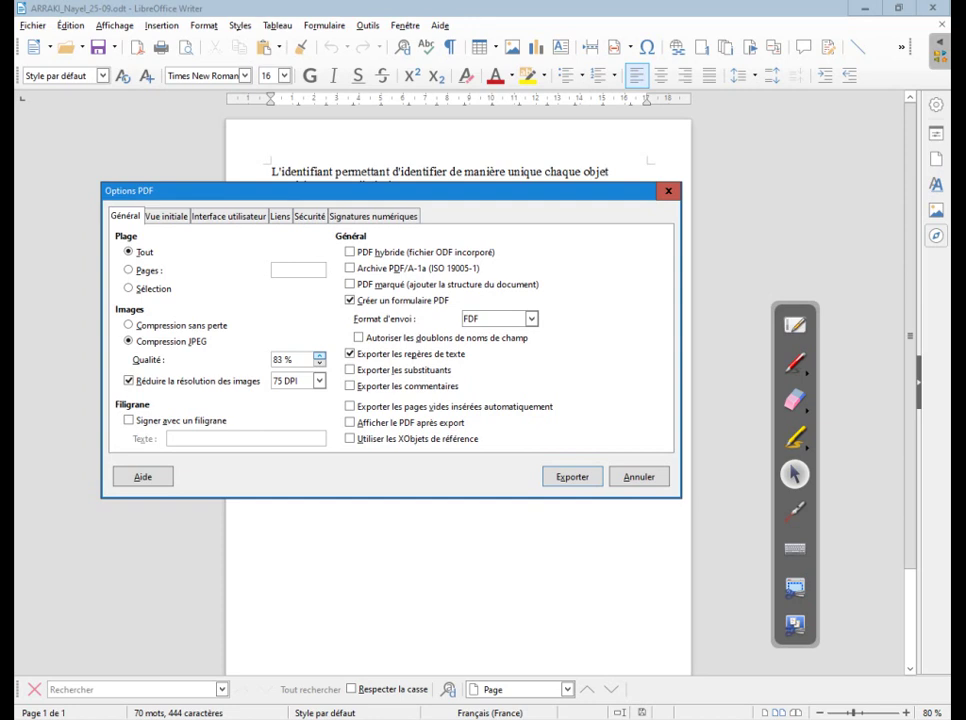
pyautogui.click(320, 356)
pyautogui.click(320, 356)
pyautogui.click(320, 356)
pyautogui.click(320, 356)
pyautogui.click(320, 356)
pyautogui.click(320, 356)
pyautogui.click(320, 356)
pyautogui.click(320, 356)
pyautogui.click(320, 356)
pyautogui.click(319, 381)
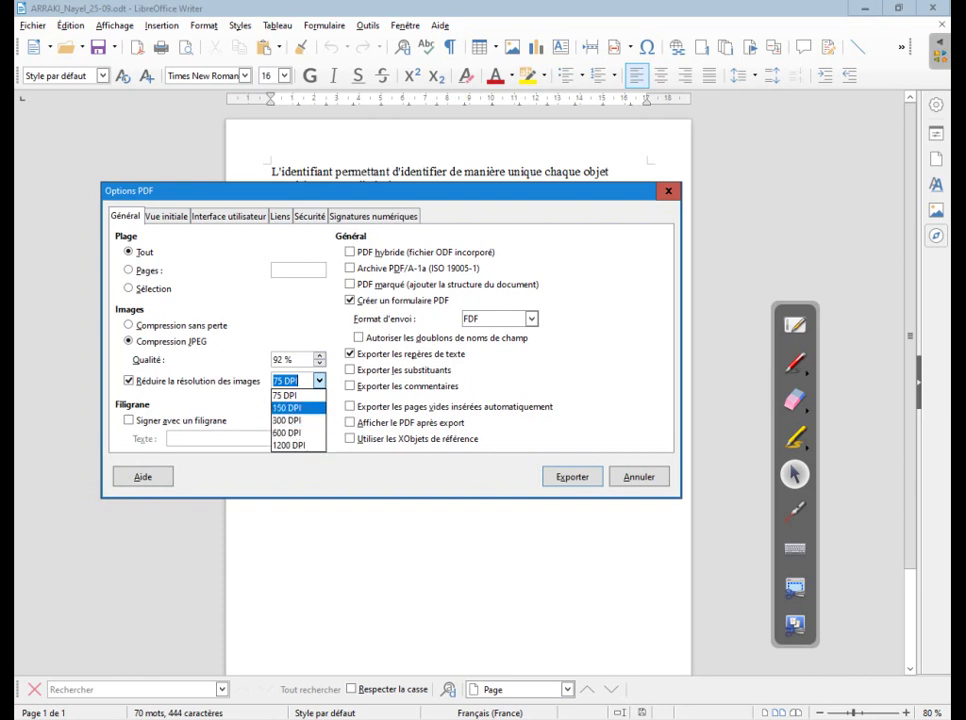
pyautogui.click(288, 408)
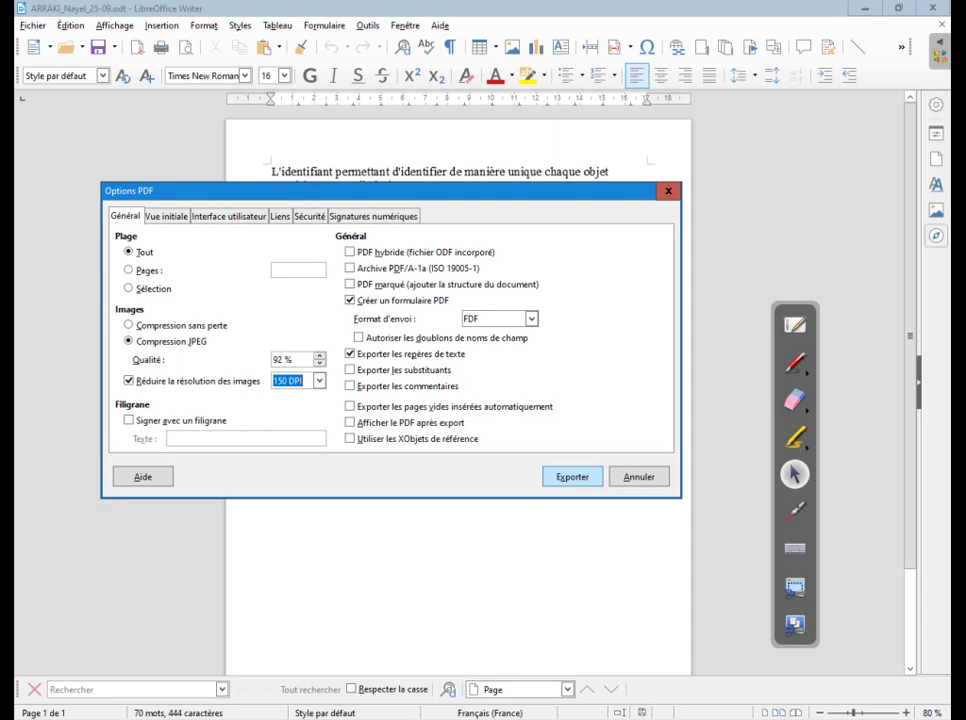
# - Export the copy as a PDF under its proposed name in the 2020](6) folder and close the document
pyautogui.click(572, 476)
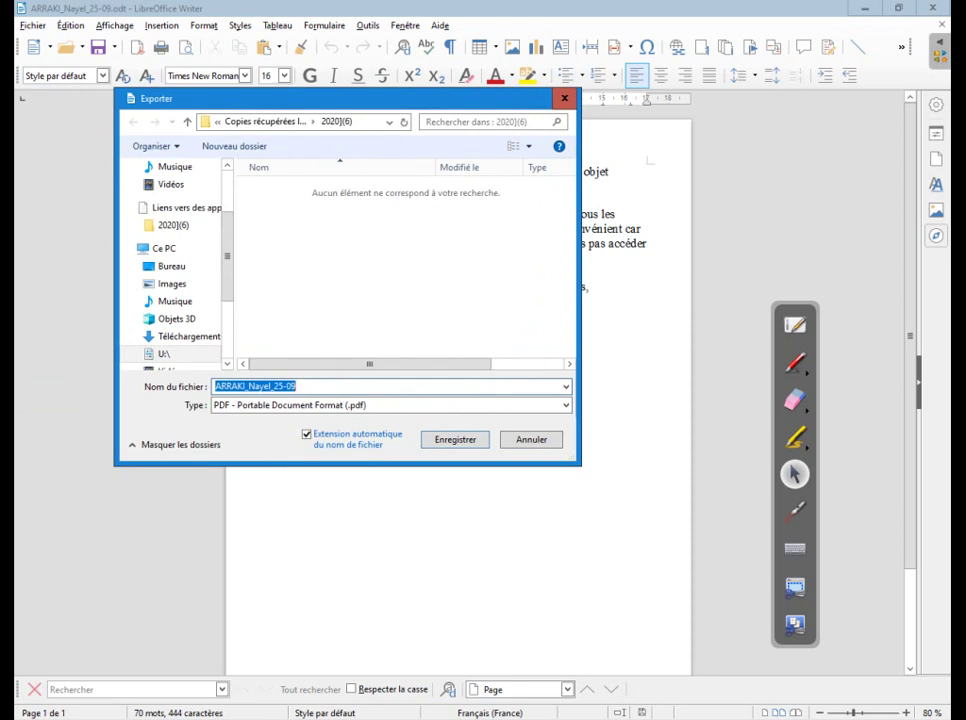
pyautogui.click(795, 511)
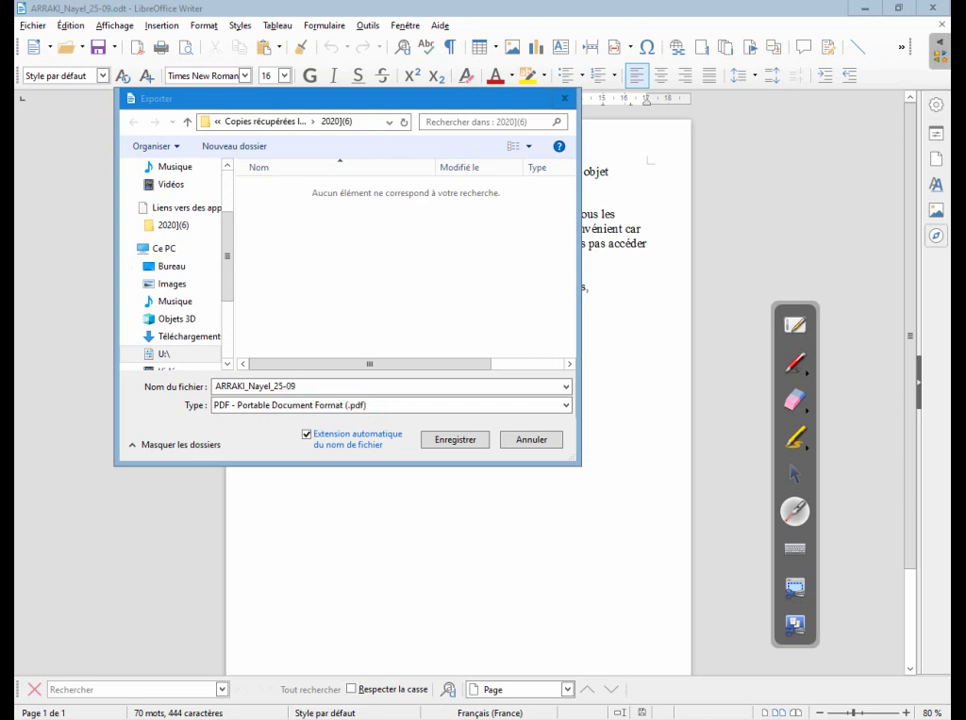
pyautogui.click(795, 474)
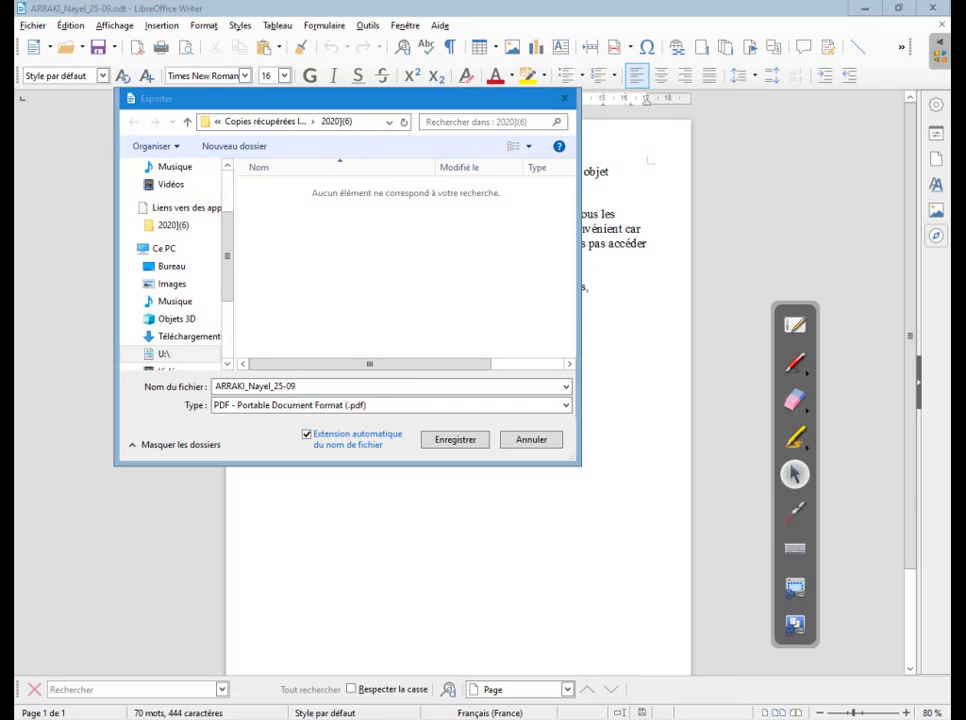
pyautogui.click(455, 440)
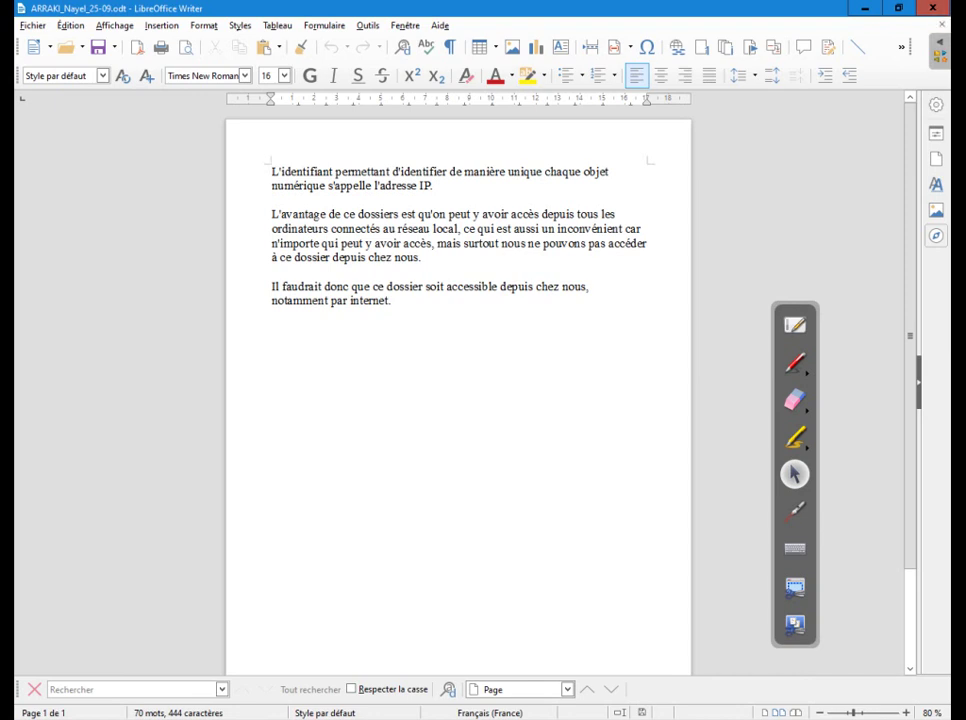
pyautogui.click(932, 8)
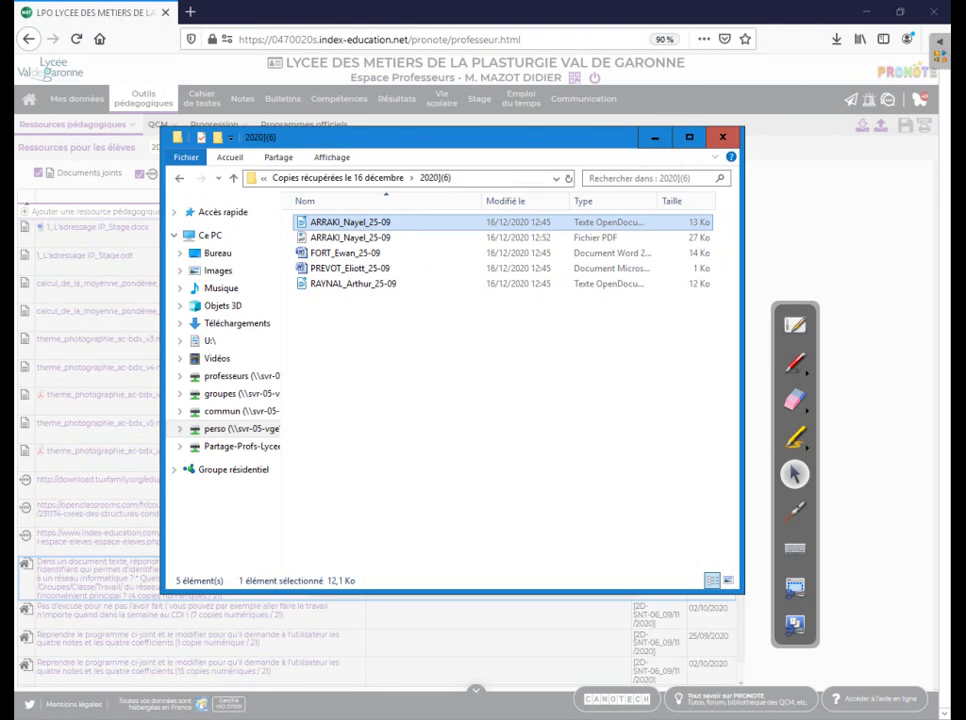
pyautogui.click(795, 511)
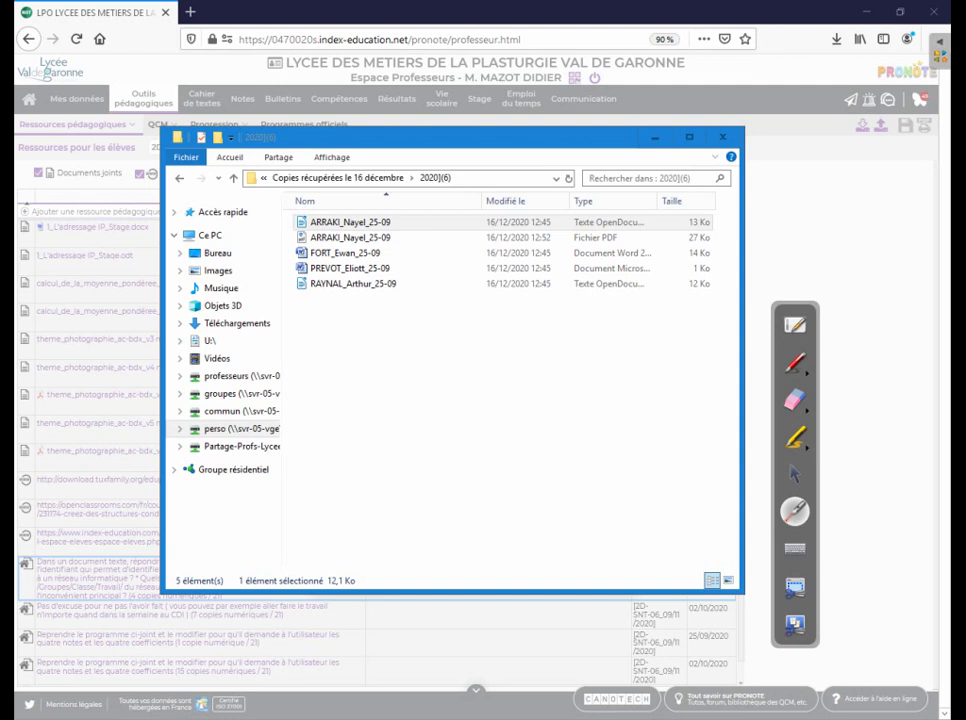
pyautogui.click(795, 474)
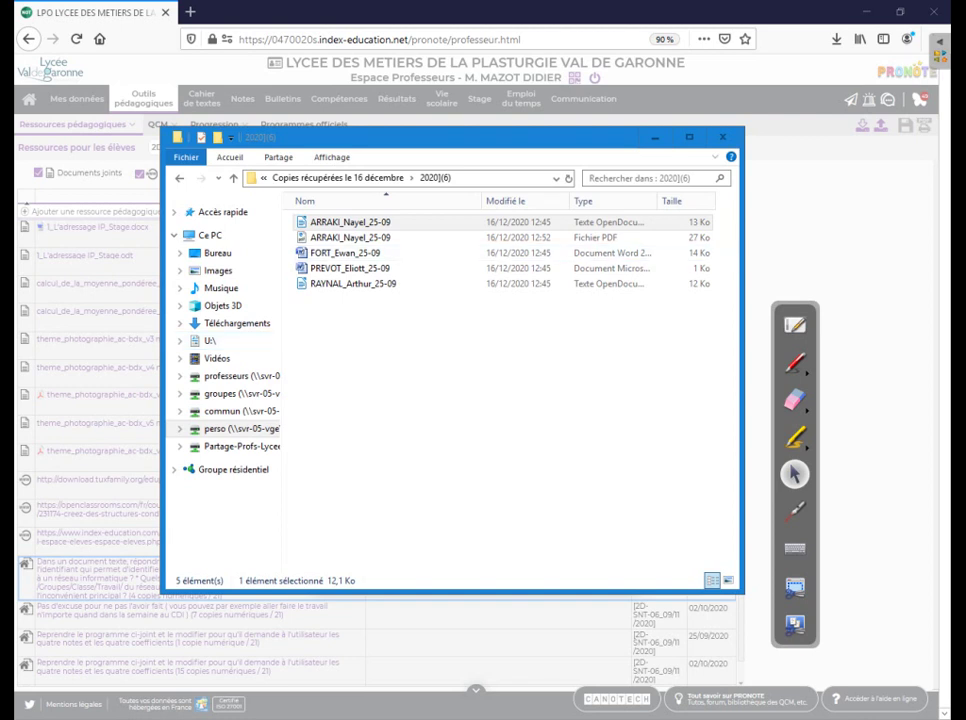
pyautogui.click(795, 511)
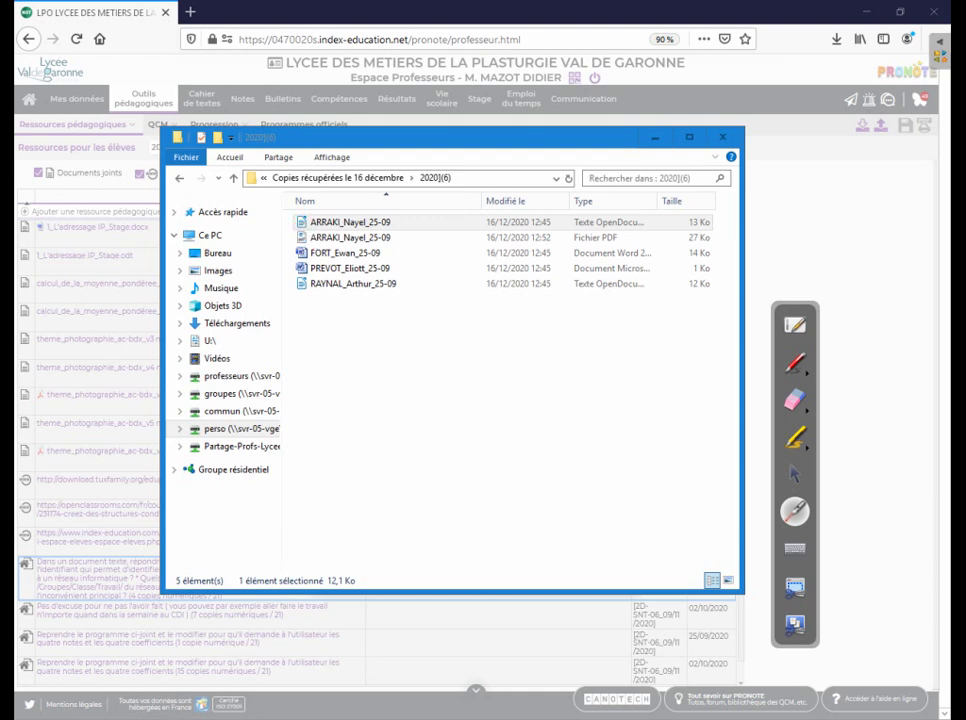
pyautogui.click(795, 474)
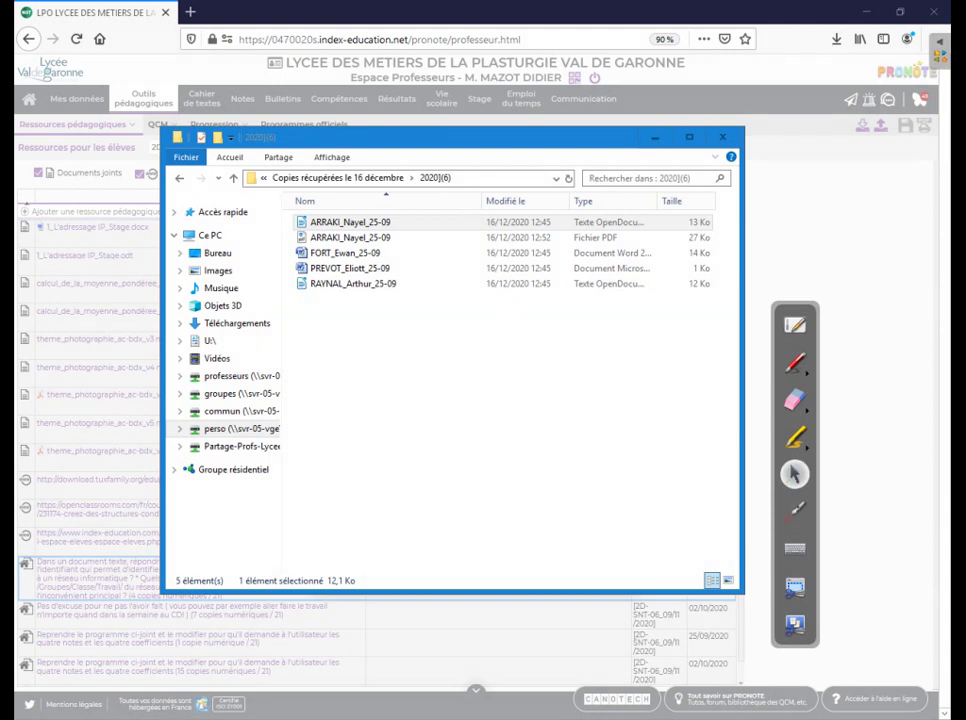
# - Open the student's exported PDF copy in Adobe Acrobat Reader DC
pyautogui.doubleClick(350, 238)
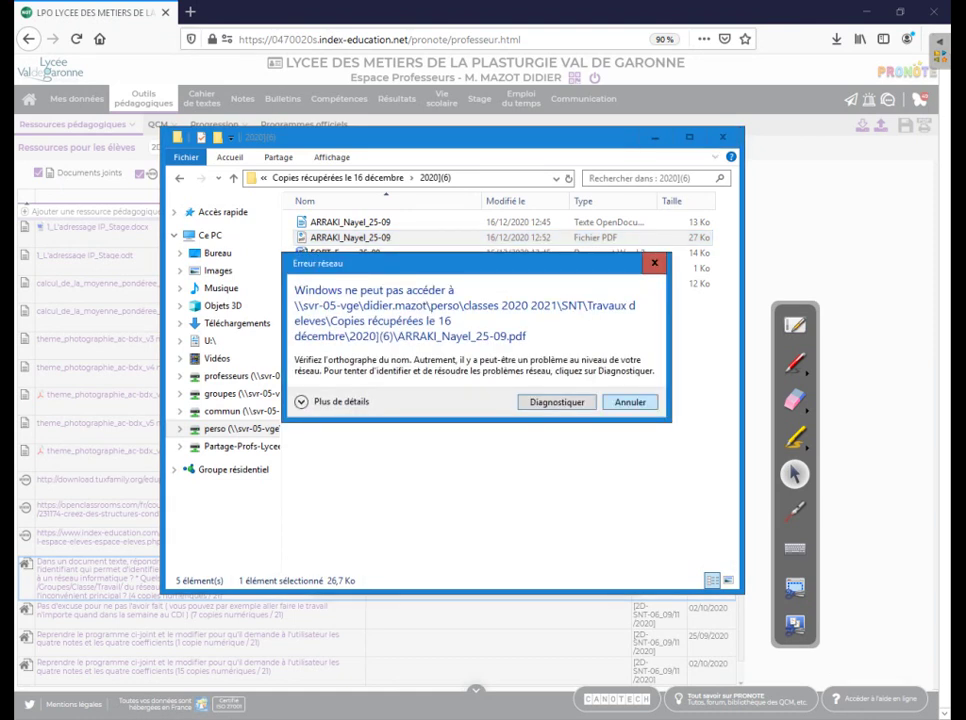
pyautogui.click(630, 402)
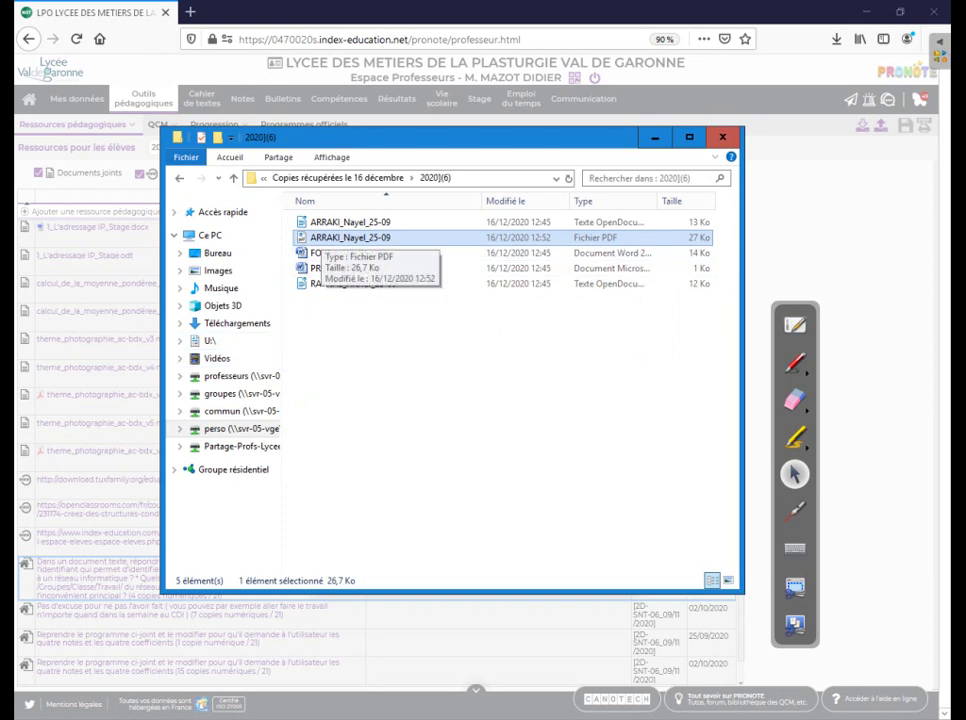
pyautogui.rightClick(322, 238)
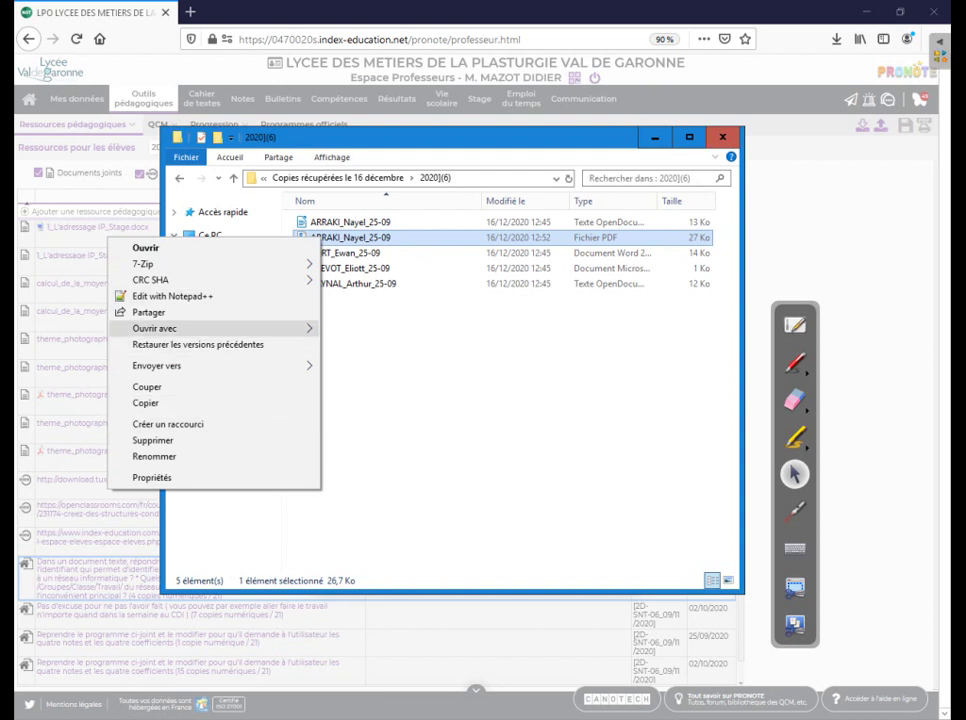
pyautogui.moveTo(155, 328)
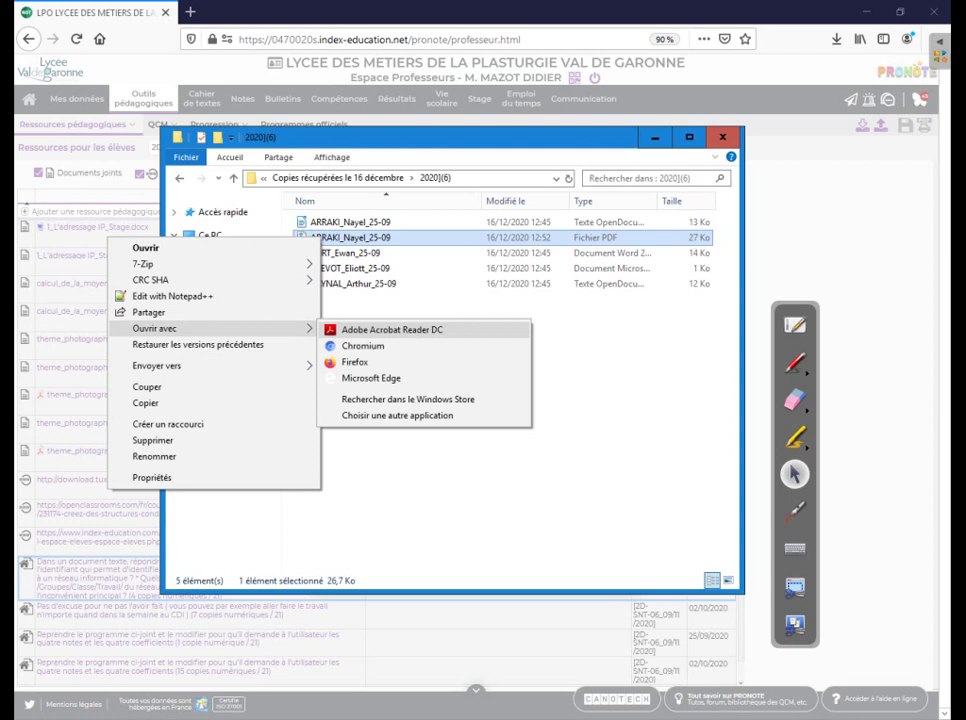
pyautogui.click(392, 330)
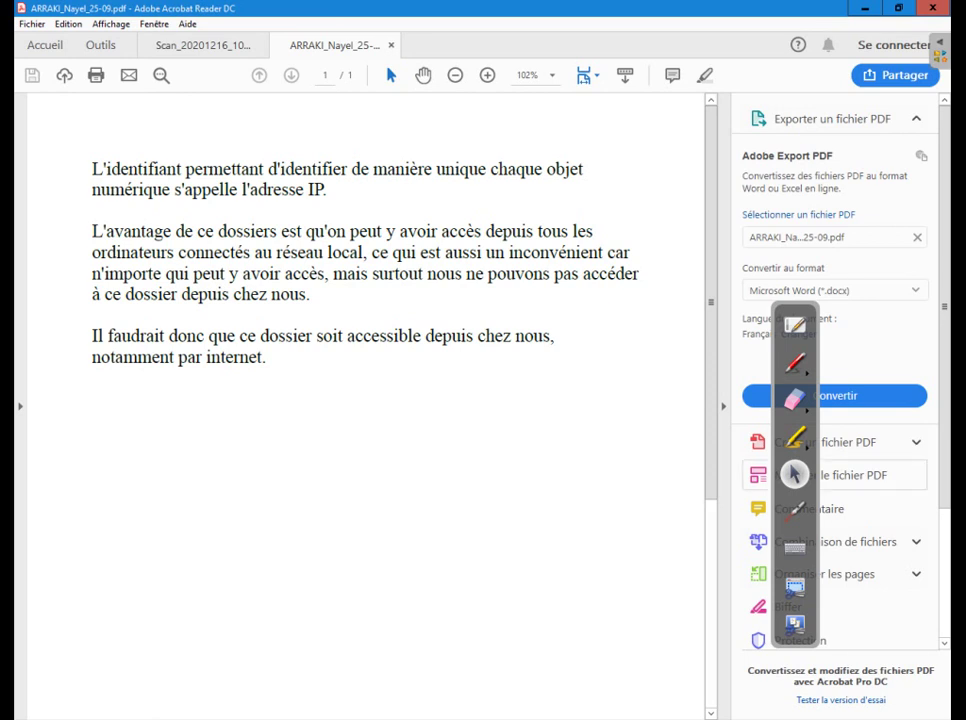
# - Display the overview of all available PDF tools and activate the virtual laser pointer
pyautogui.click(795, 511)
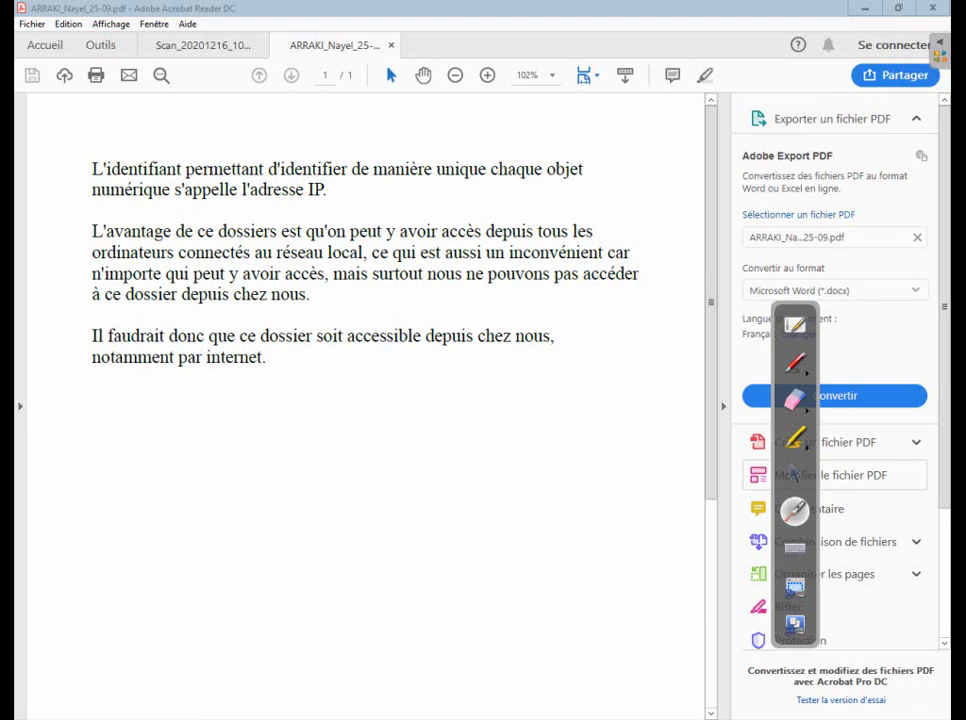
pyautogui.click(794, 475)
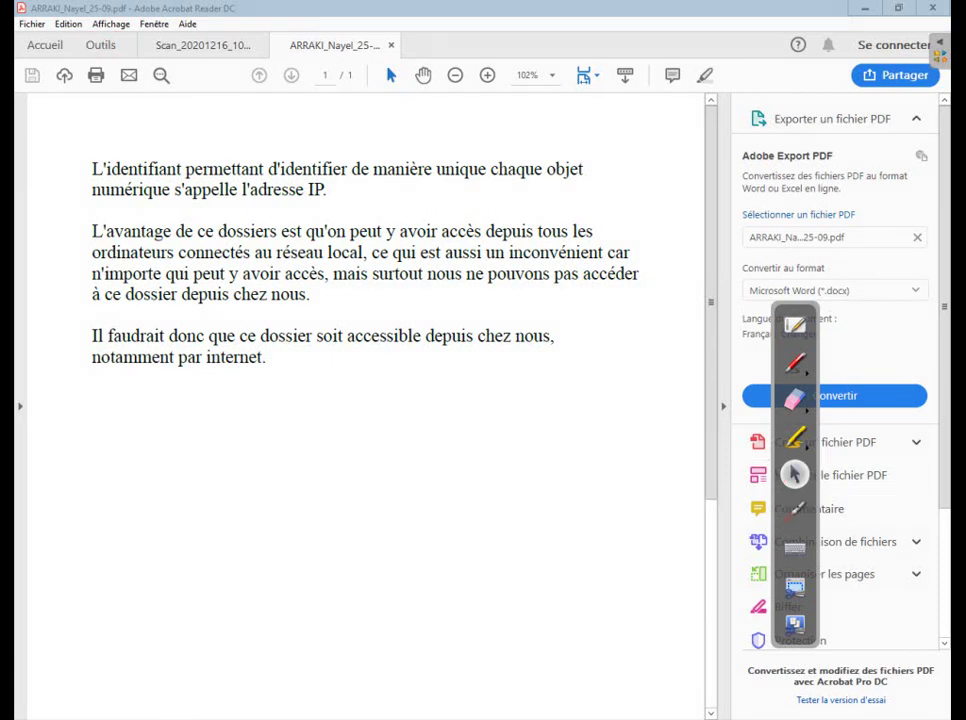
pyautogui.click(100, 45)
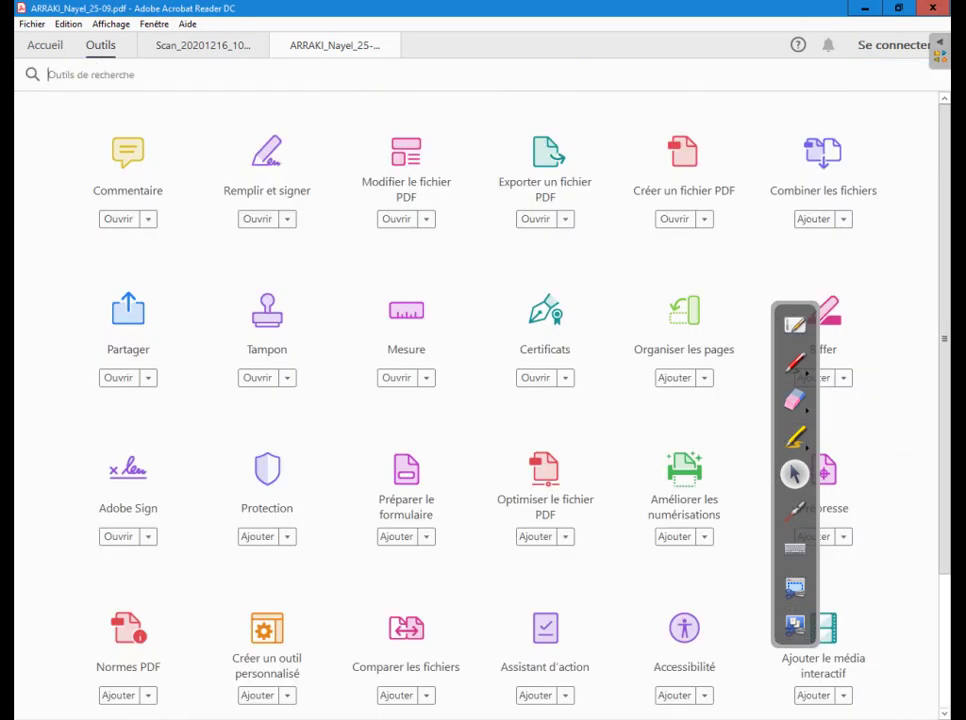
pyautogui.click(794, 511)
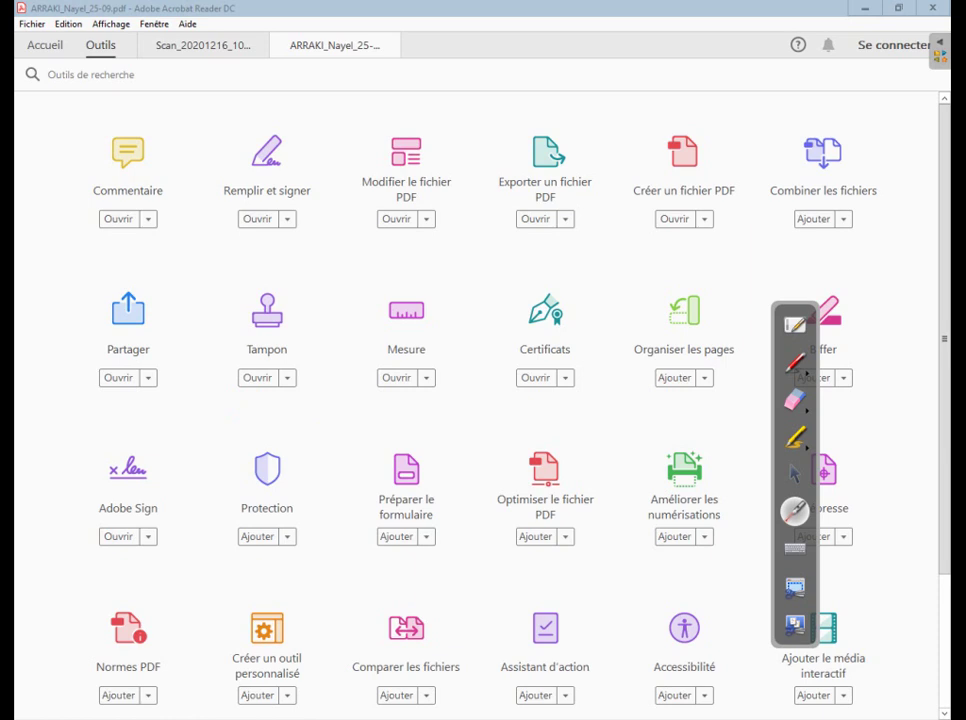
# - Leave the tools overview and return to the student's PDF copy with its commenting tools
pyautogui.click(795, 473)
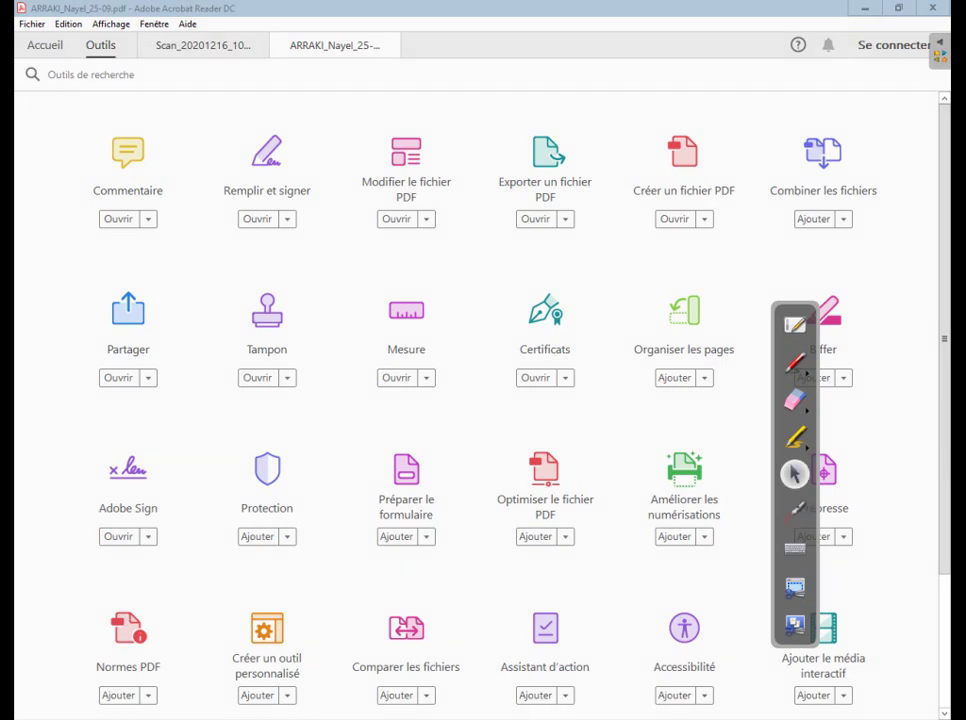
pyautogui.click(319, 45)
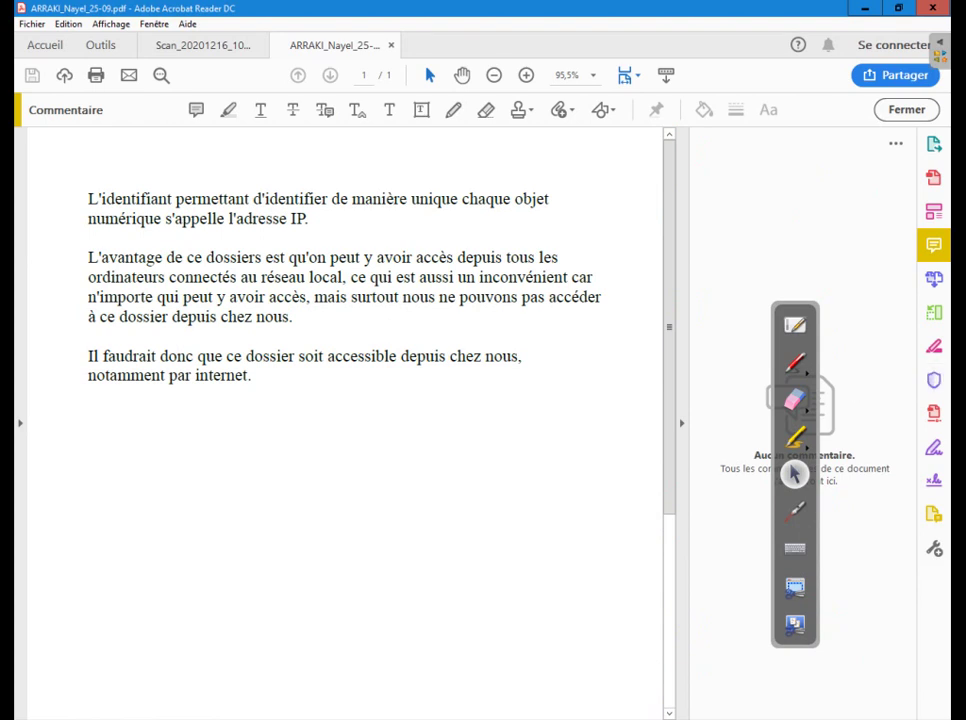
pyautogui.click(795, 510)
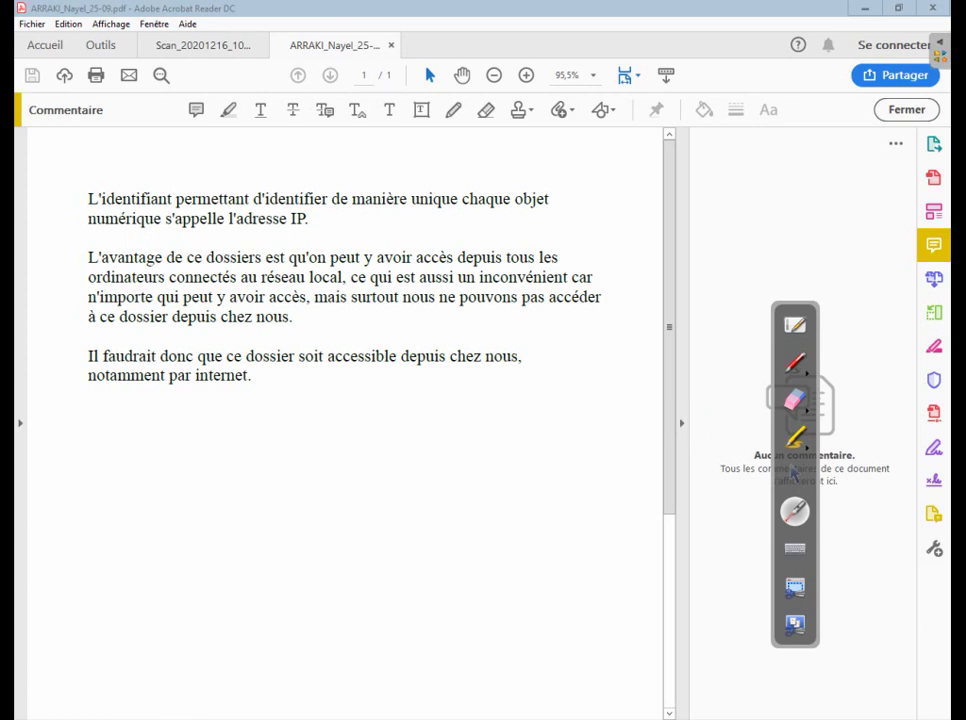
pyautogui.click(795, 474)
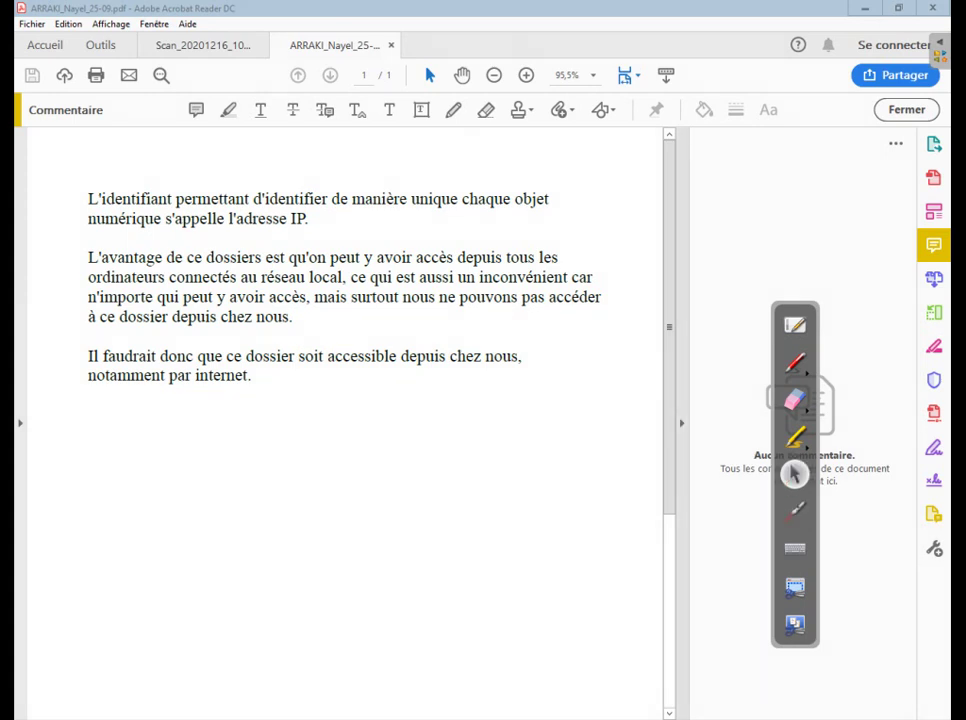
# - Hide the comments list beside the document and display it again
pyautogui.click(682, 423)
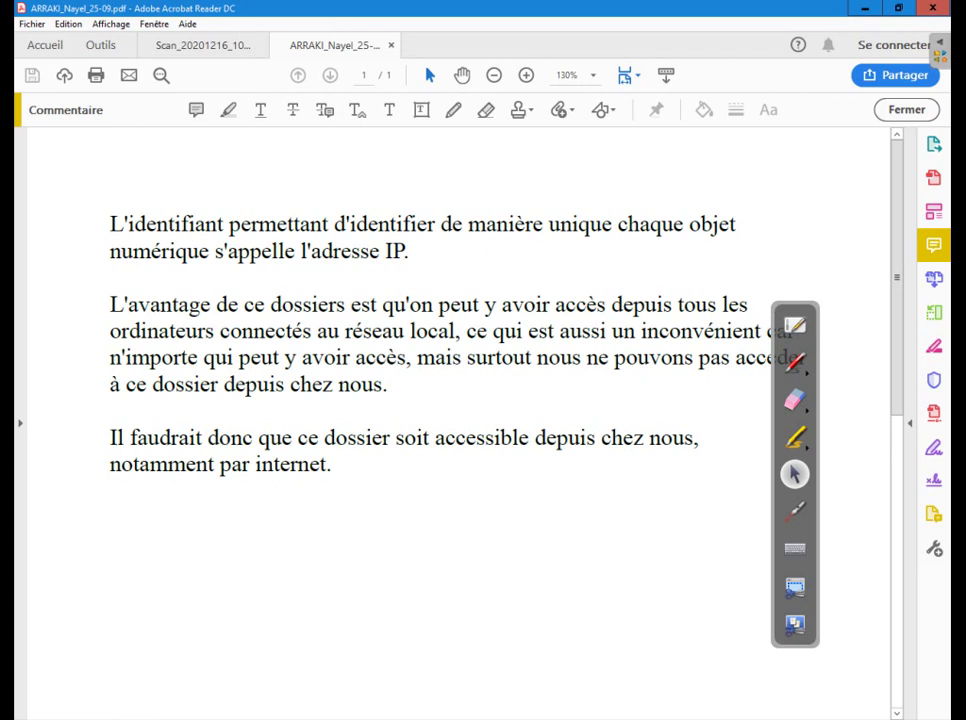
pyautogui.click(795, 511)
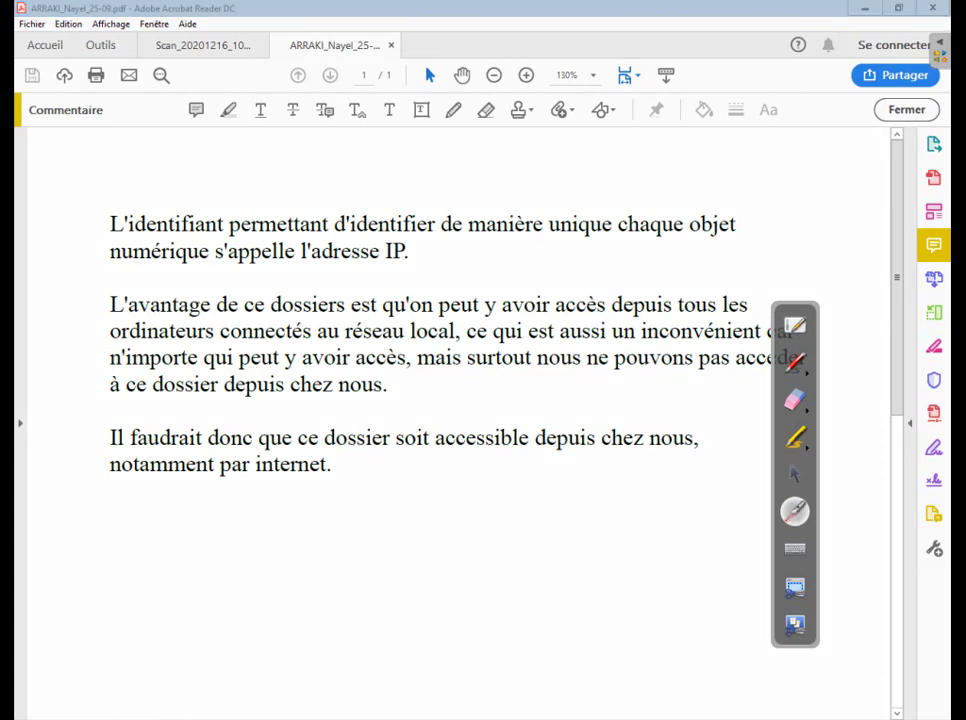
pyautogui.click(795, 474)
pyautogui.click(909, 423)
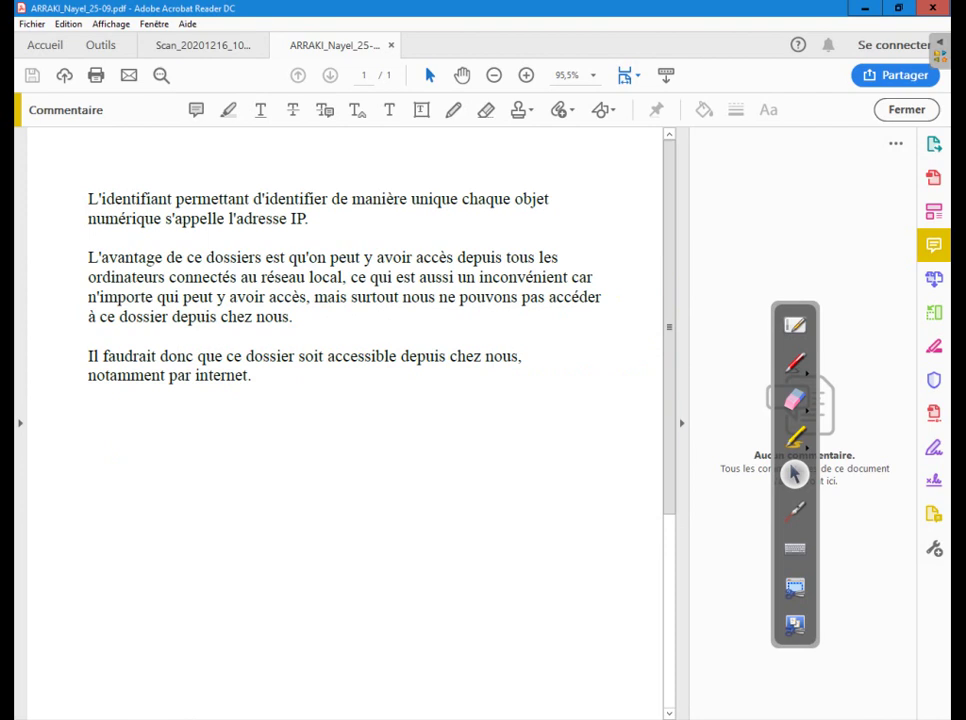
pyautogui.click(795, 511)
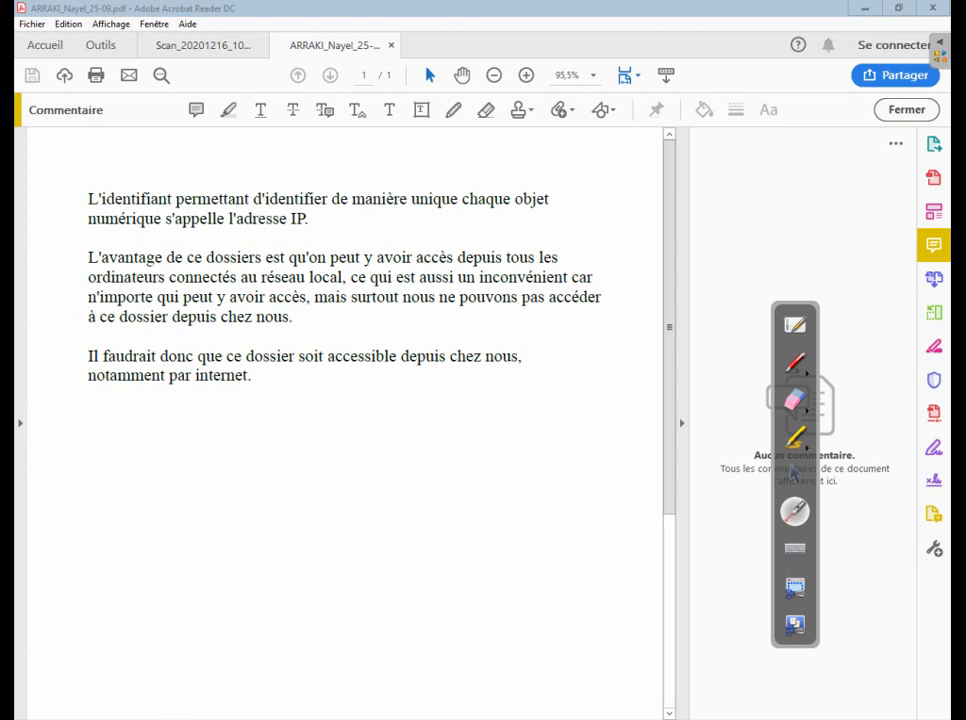
pyautogui.click(795, 474)
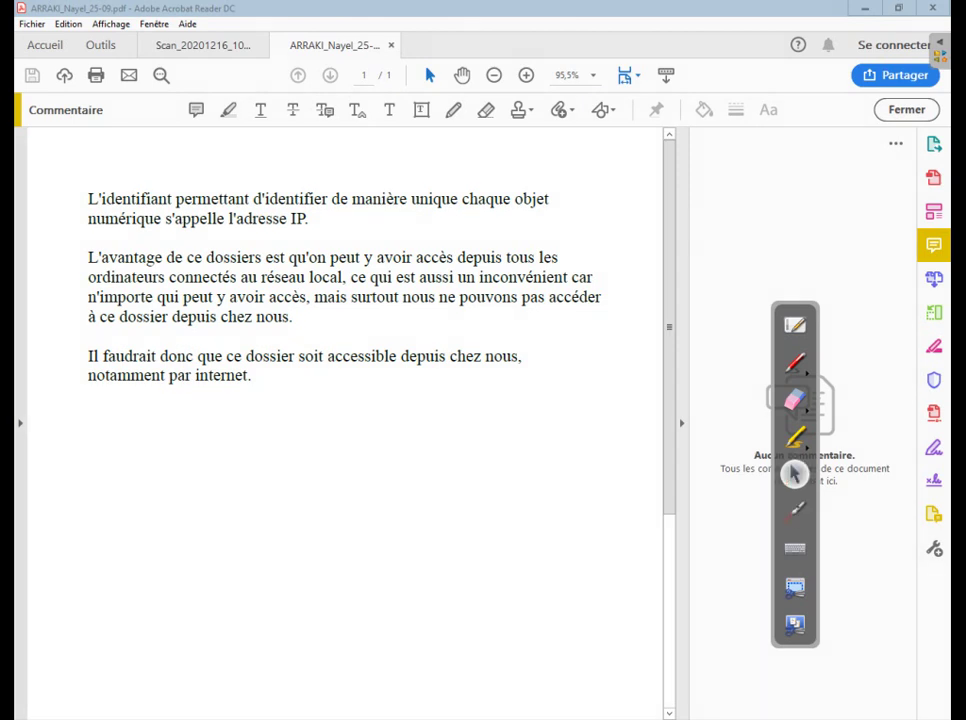
# - Show and close the page navigation pane, and collapse the comments list to enlarge the document area
pyautogui.click(20, 423)
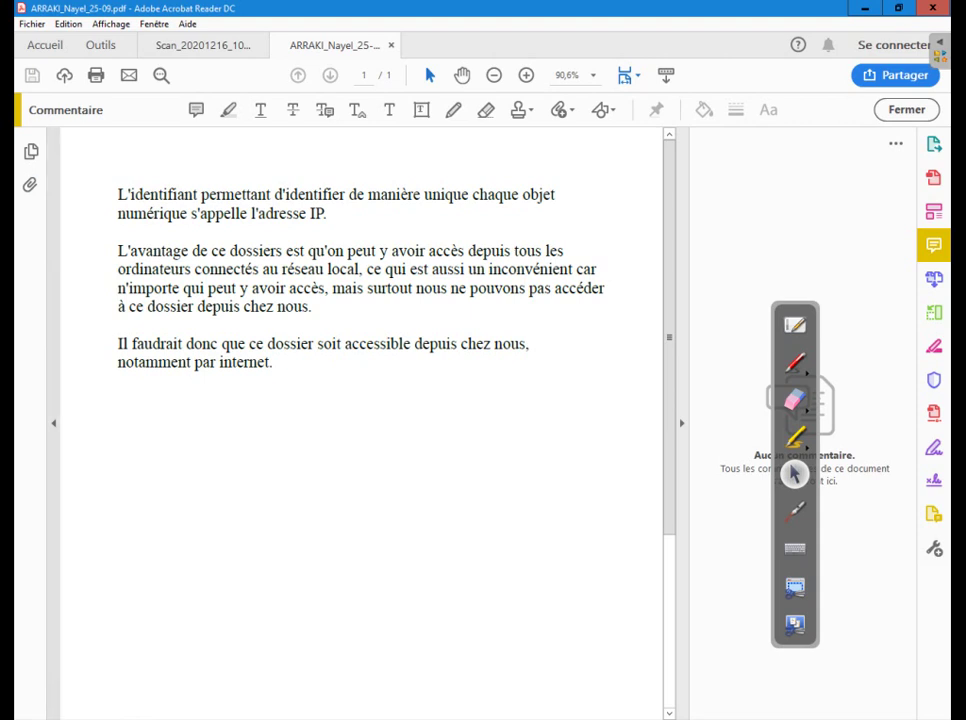
pyautogui.click(53, 423)
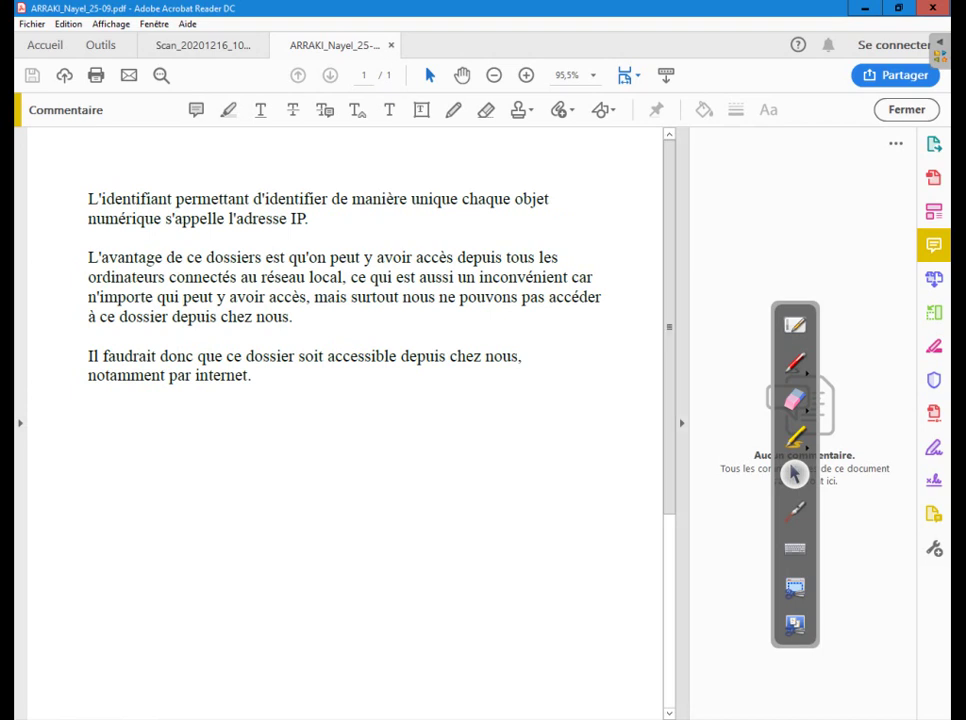
pyautogui.click(682, 423)
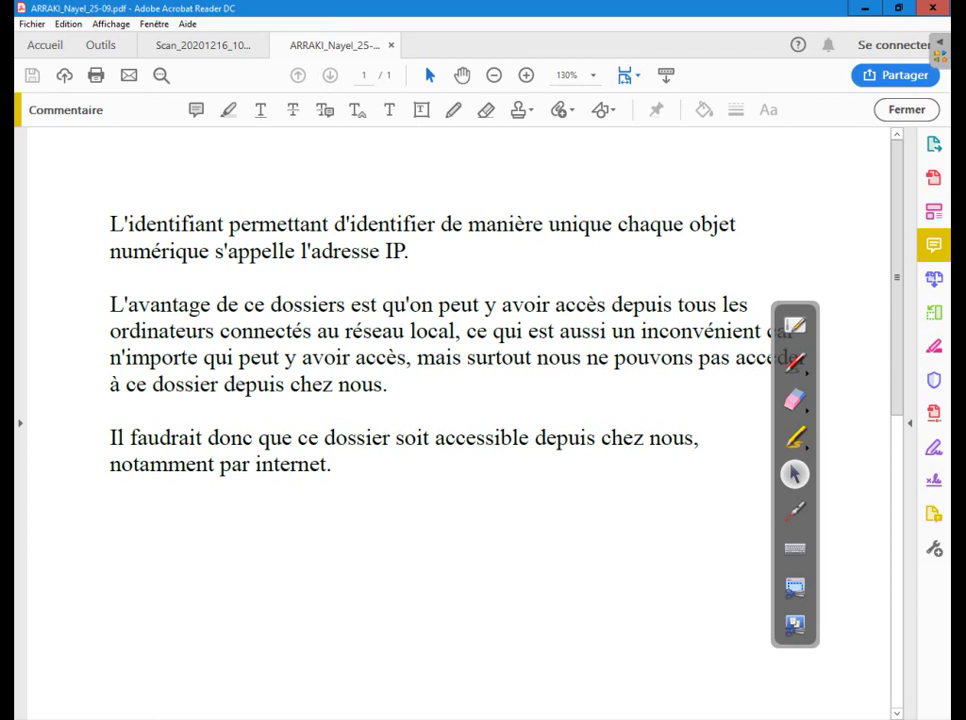
# - Go through the sticky note, text highlight, underline, strikethrough and text replacement annotation tools
pyautogui.click(196, 109)
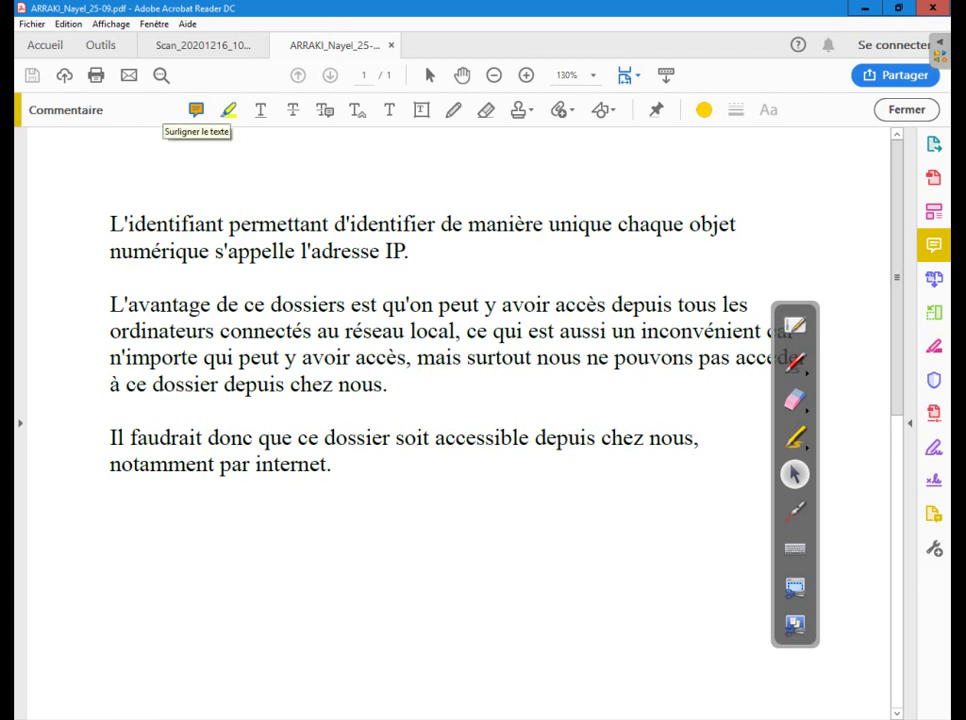
pyautogui.click(229, 109)
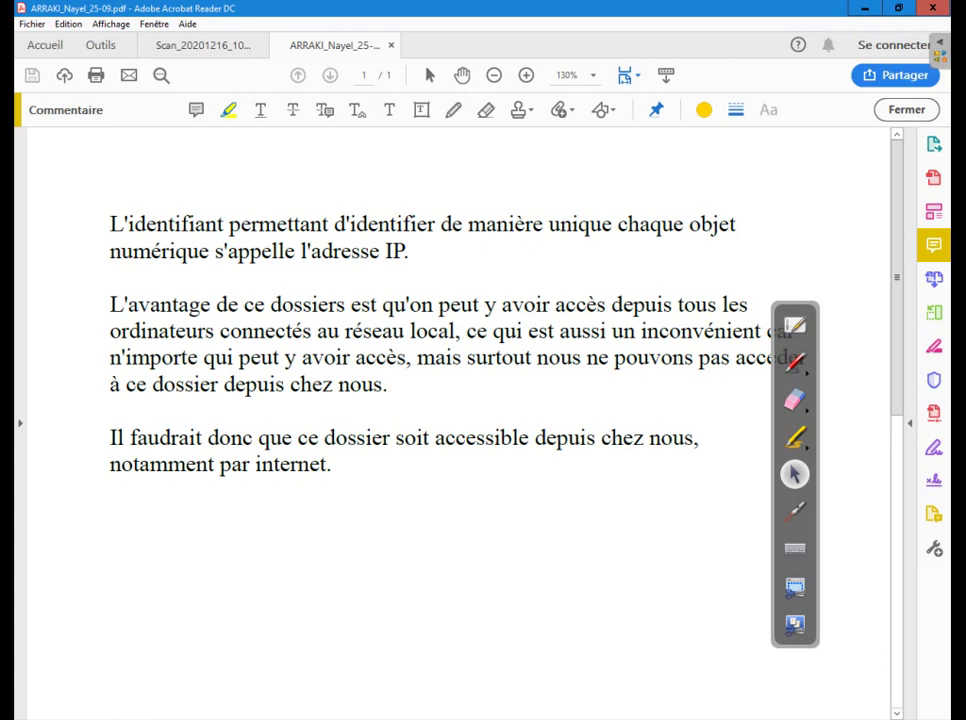
pyautogui.click(196, 110)
pyautogui.click(229, 110)
pyautogui.click(196, 110)
pyautogui.click(229, 110)
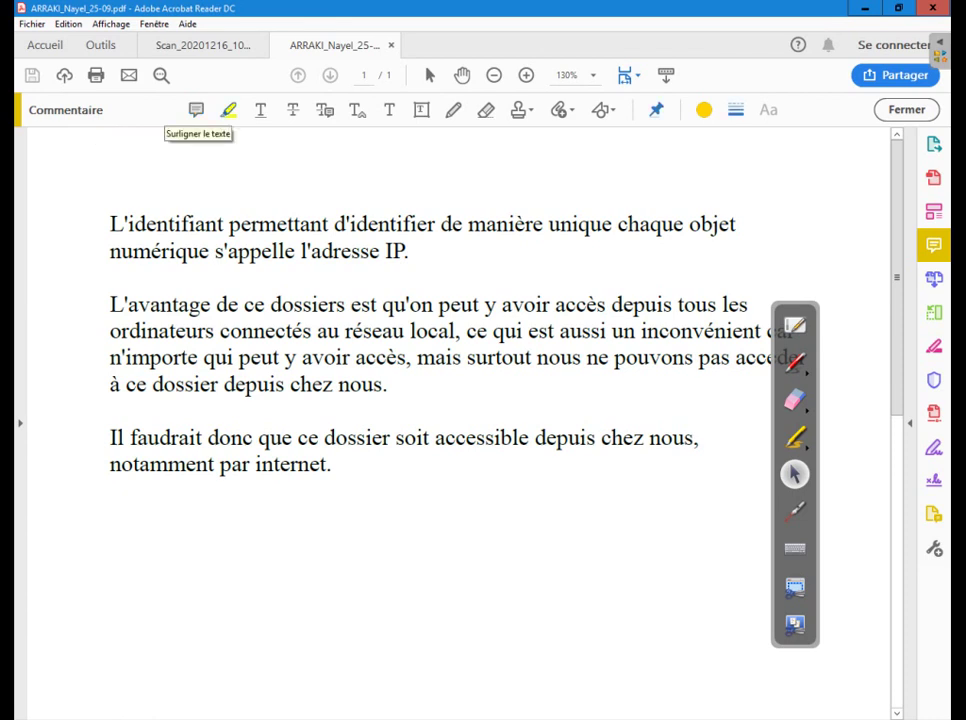
pyautogui.click(261, 110)
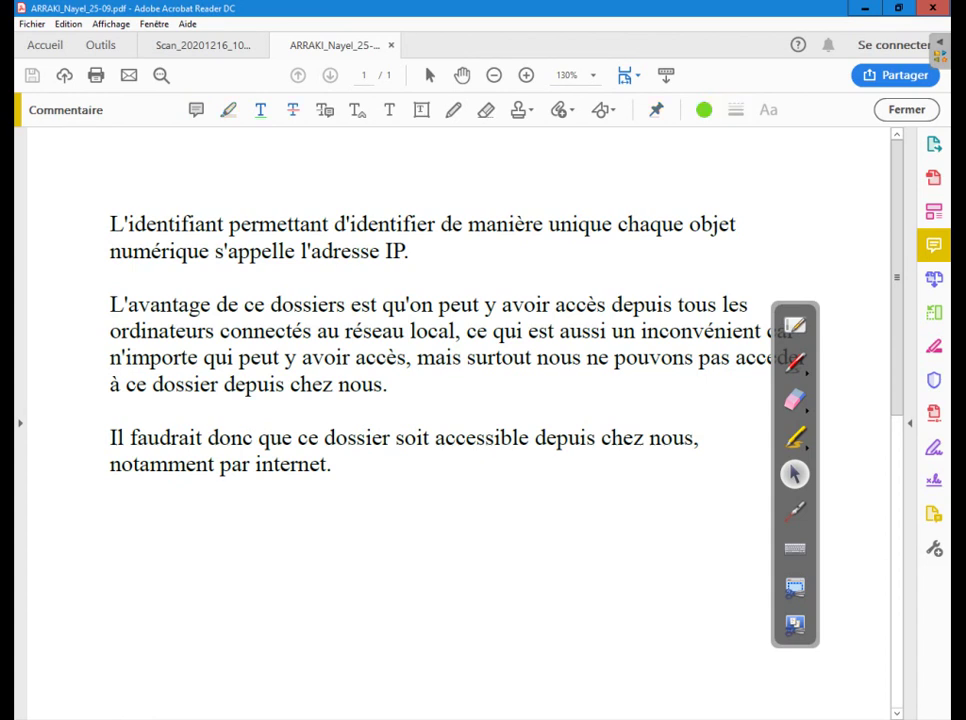
pyautogui.click(293, 110)
pyautogui.click(326, 110)
# - Start a text comment above the first paragraph of the copy and set its font to Algerian
pyautogui.click(389, 110)
pyautogui.click(145, 145)
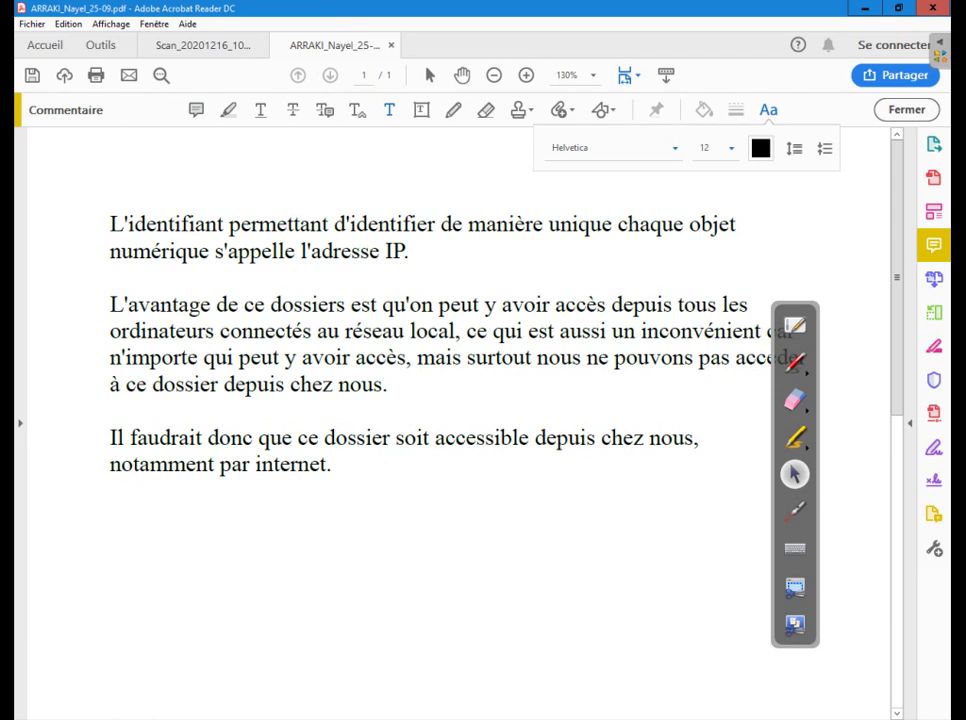
pyautogui.click(795, 511)
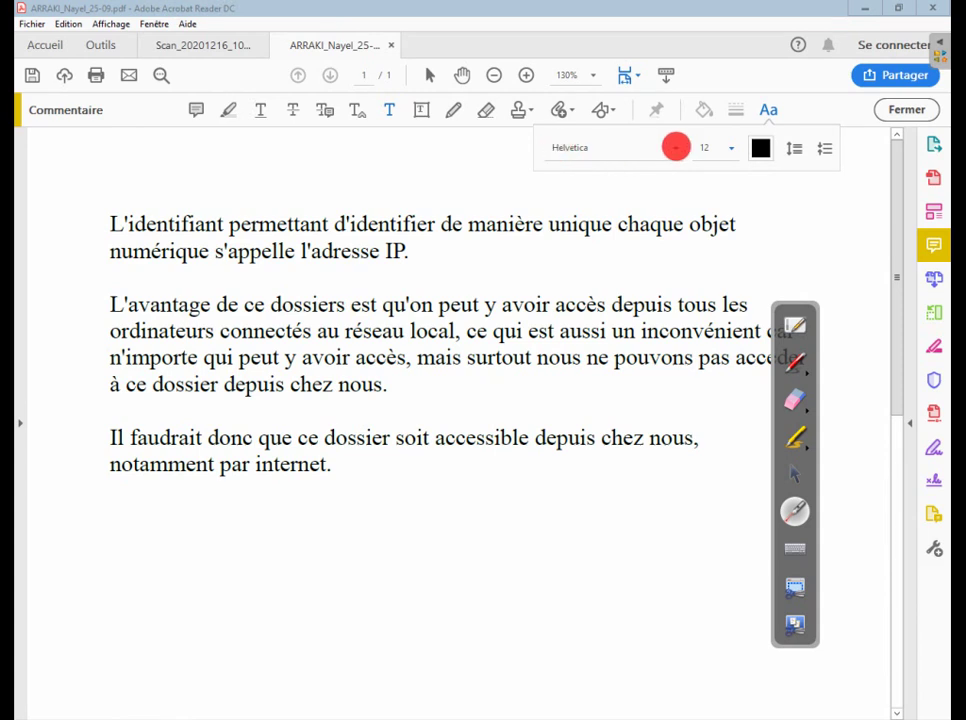
pyautogui.click(795, 474)
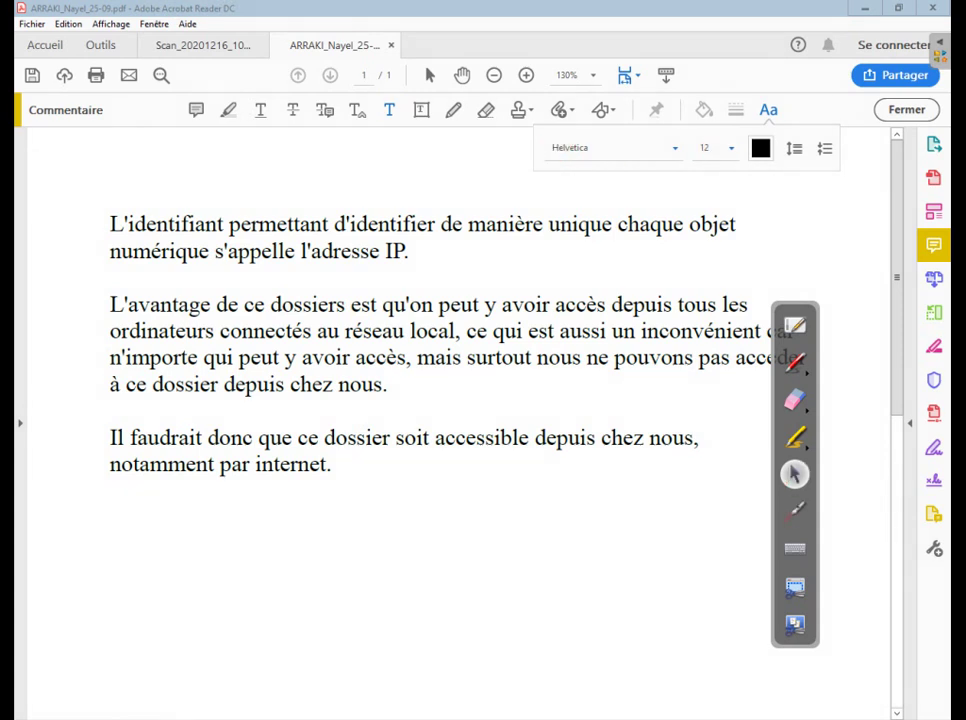
pyautogui.click(675, 148)
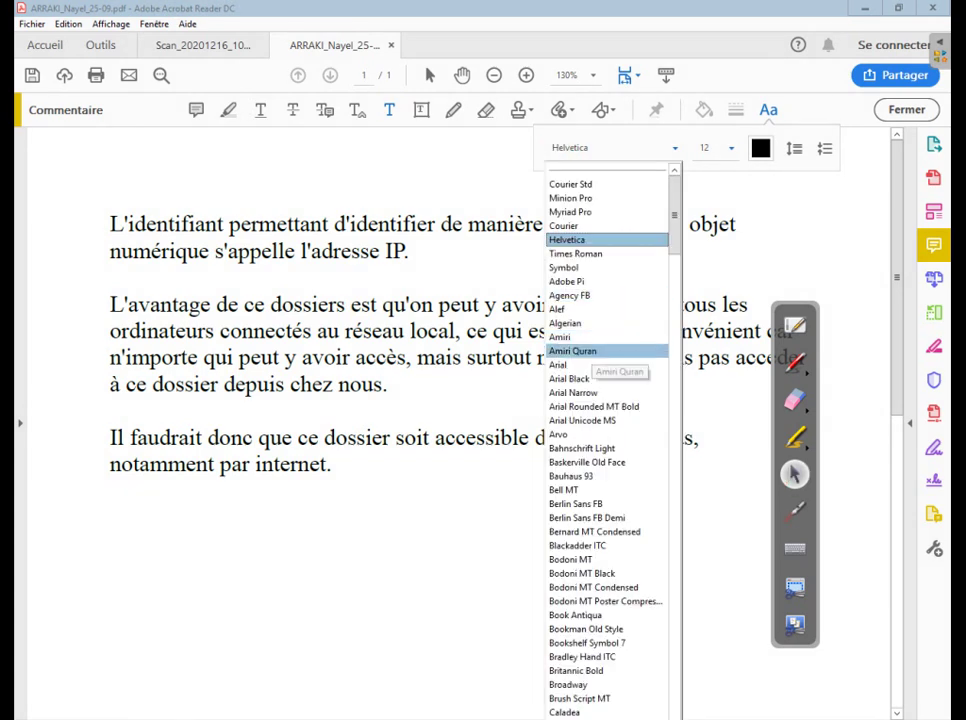
pyautogui.click(575, 323)
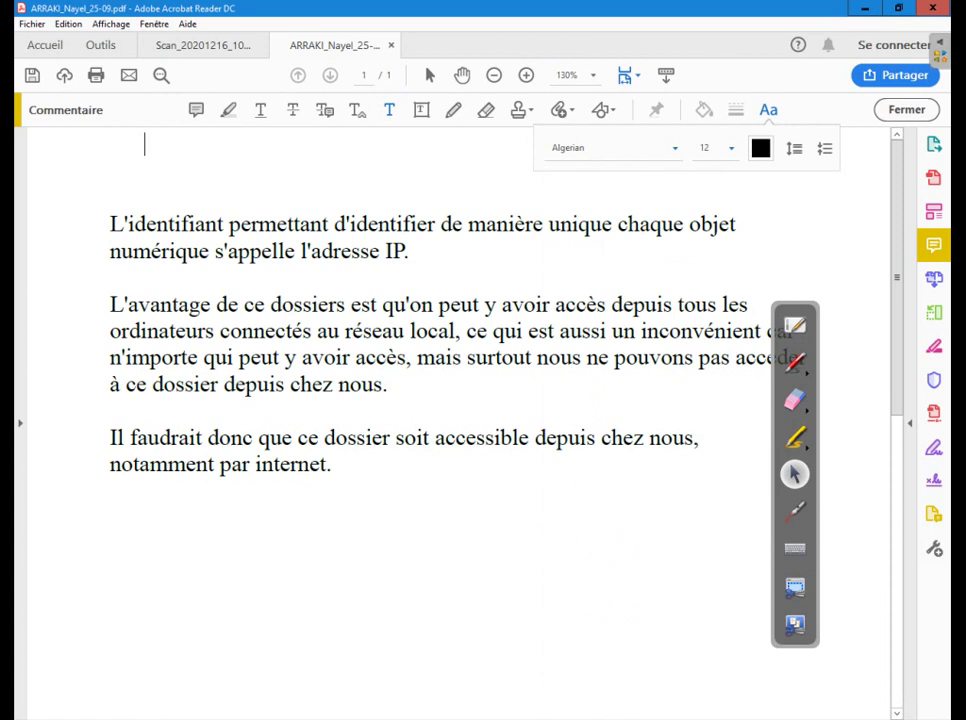
# - Set the text comment's font size to 20 and its colour to green
pyautogui.click(731, 148)
pyautogui.click(710, 268)
pyautogui.click(761, 148)
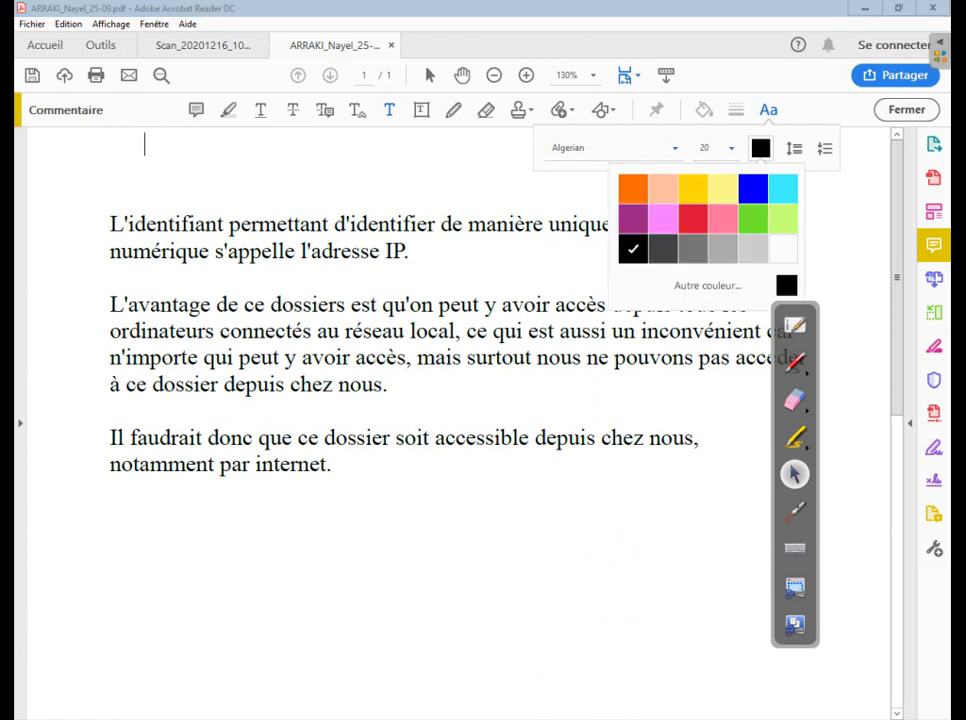
pyautogui.click(753, 219)
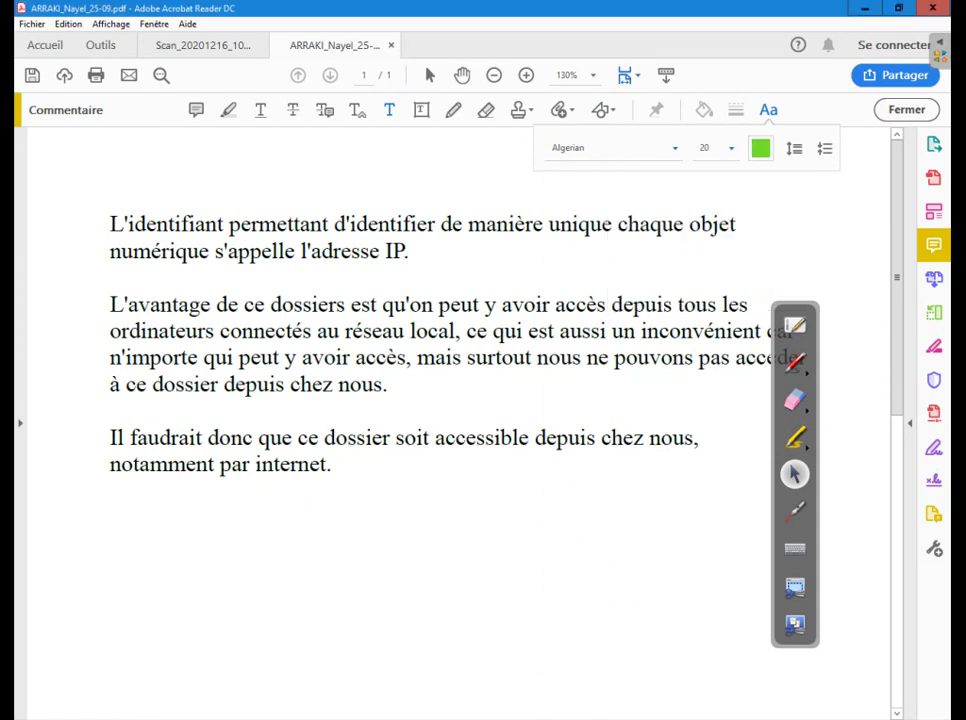
# - Write "très bonne copie" as the text comment above the first paragraph and finish editing it
pyautogui.write('très')
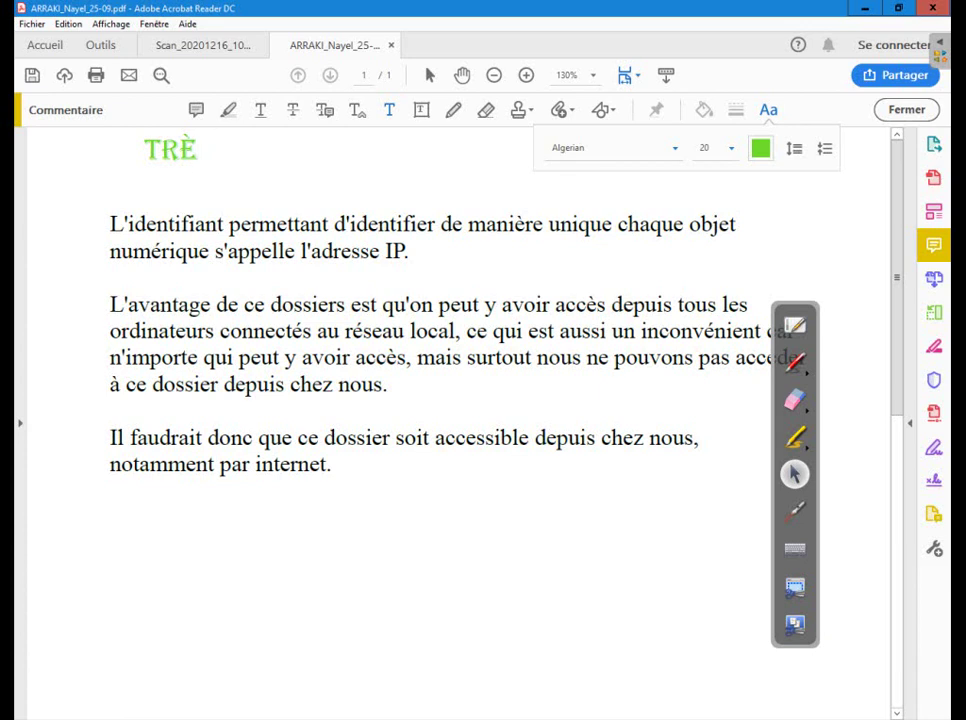
pyautogui.write(' bonne copie')
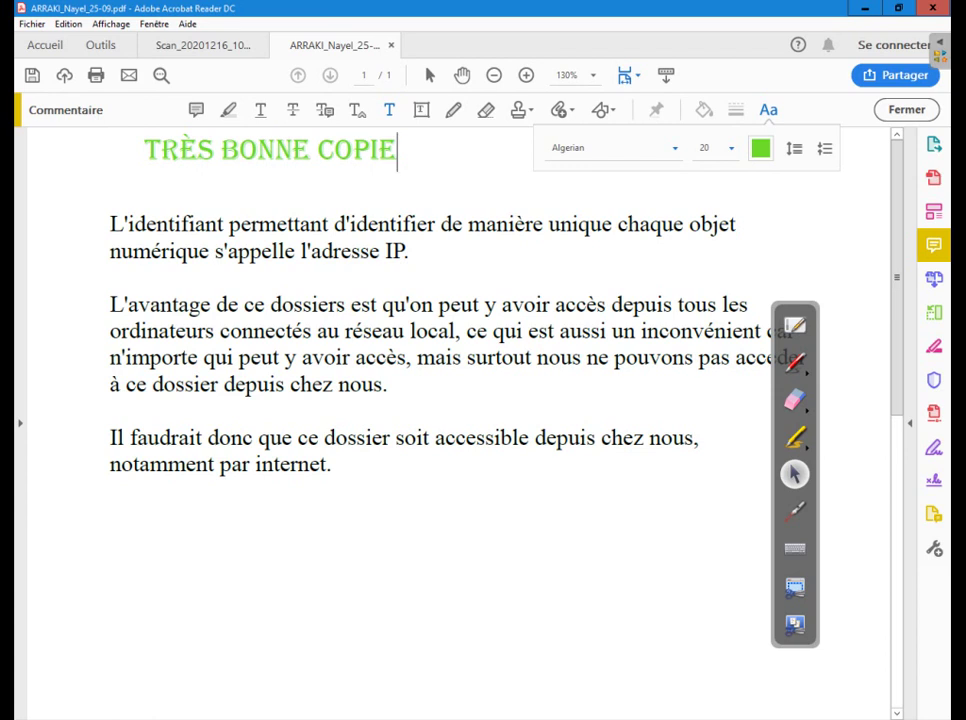
pyautogui.click(352, 505)
pyautogui.click(795, 511)
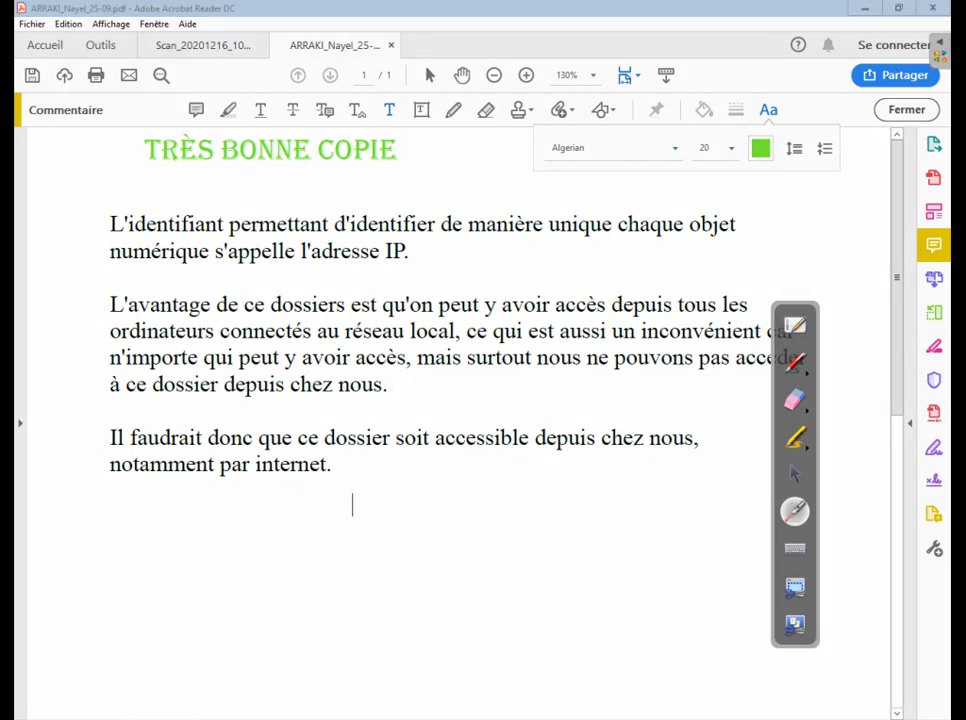
pyautogui.click(31, 22)
pyautogui.click(795, 474)
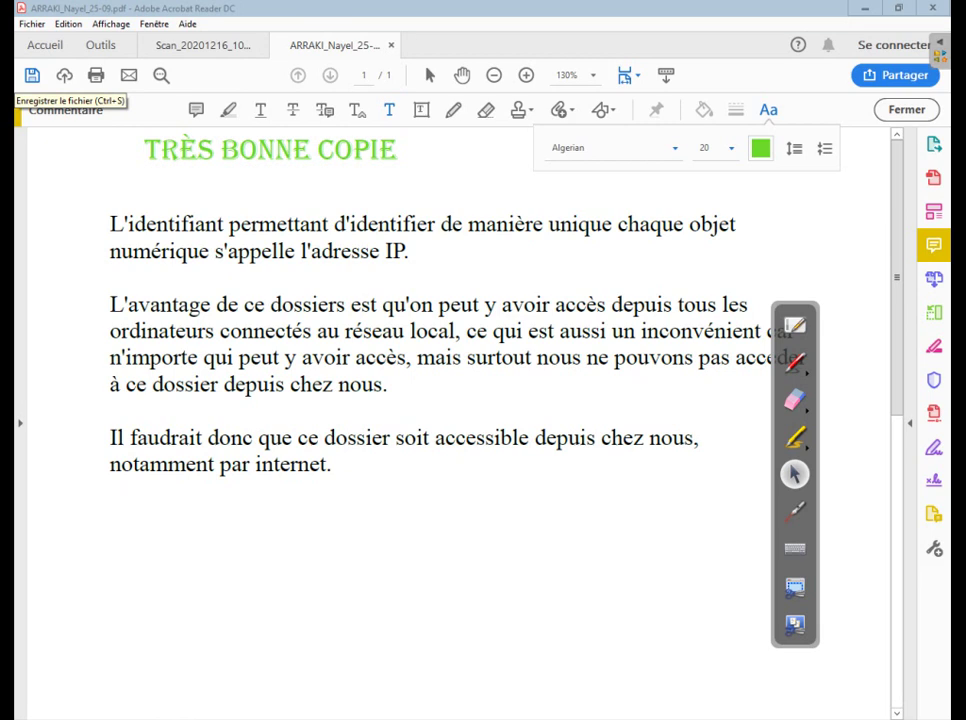
pyautogui.press('alt')
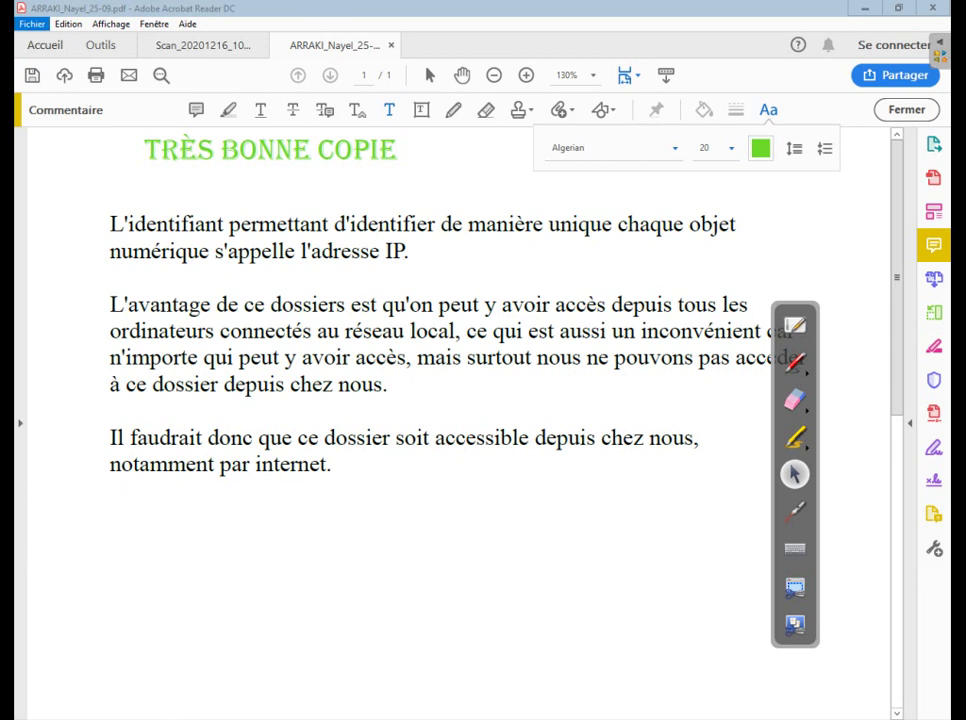
pyautogui.click(32, 24)
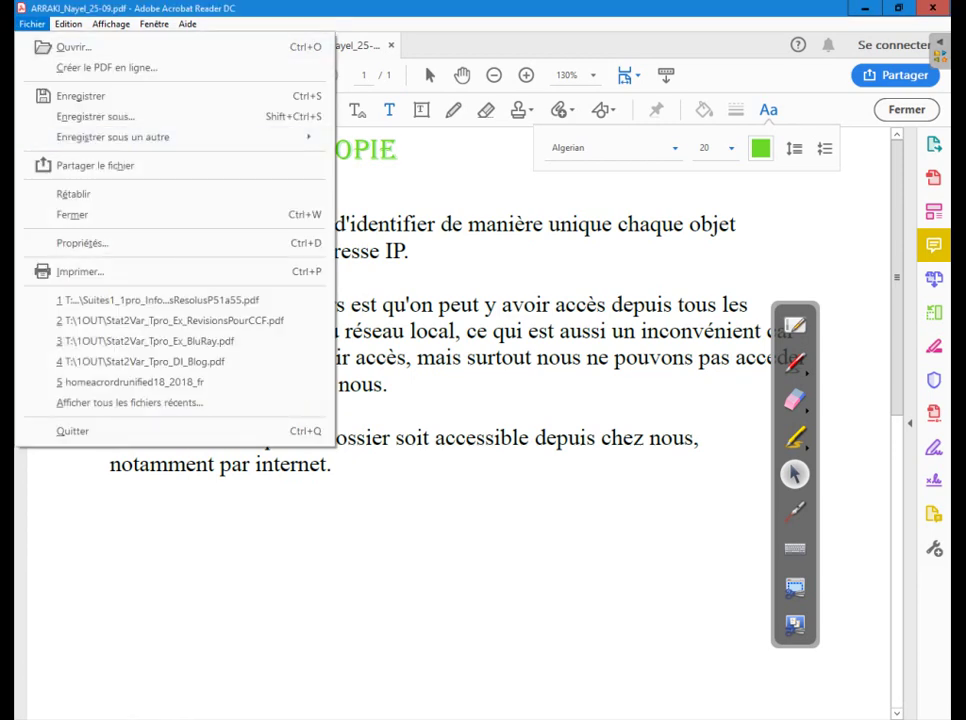
pyautogui.press('Escape')
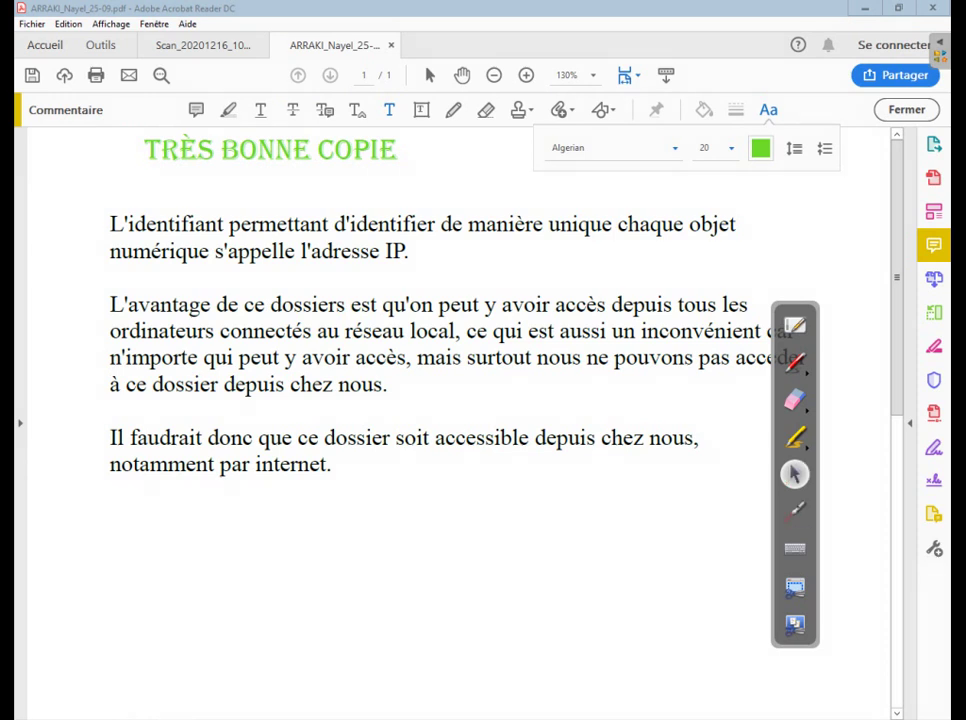
# - Start saving the annotated copy under a new name in the 2020](6) folder of the retrieved copies
pyautogui.press('alt')
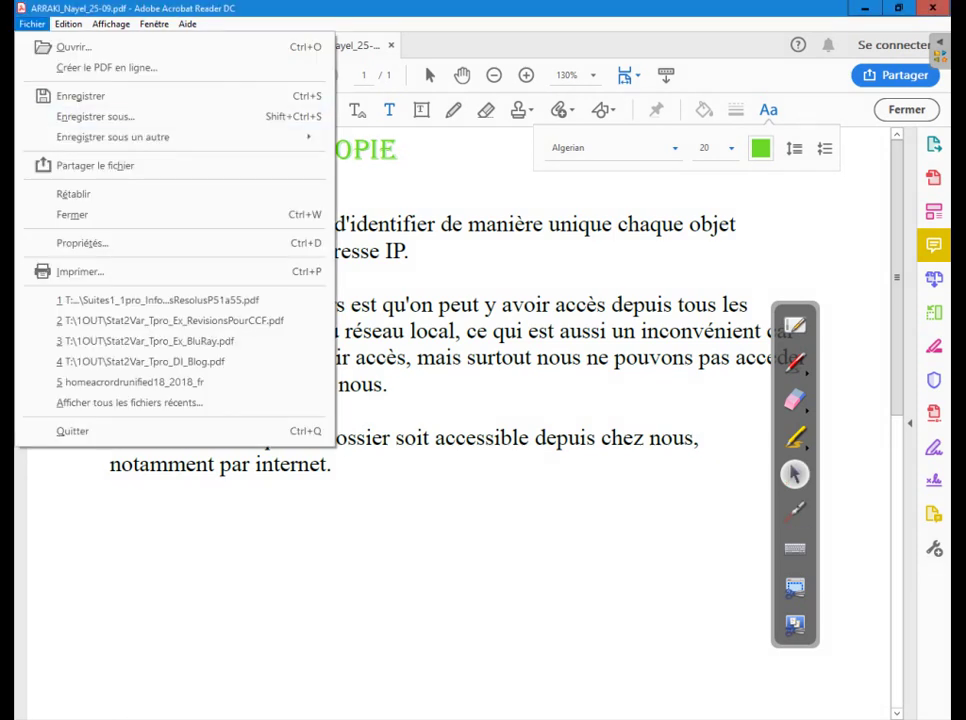
pyautogui.press('Down')
pyautogui.press('Down')
pyautogui.press('Down')
pyautogui.press('Down')
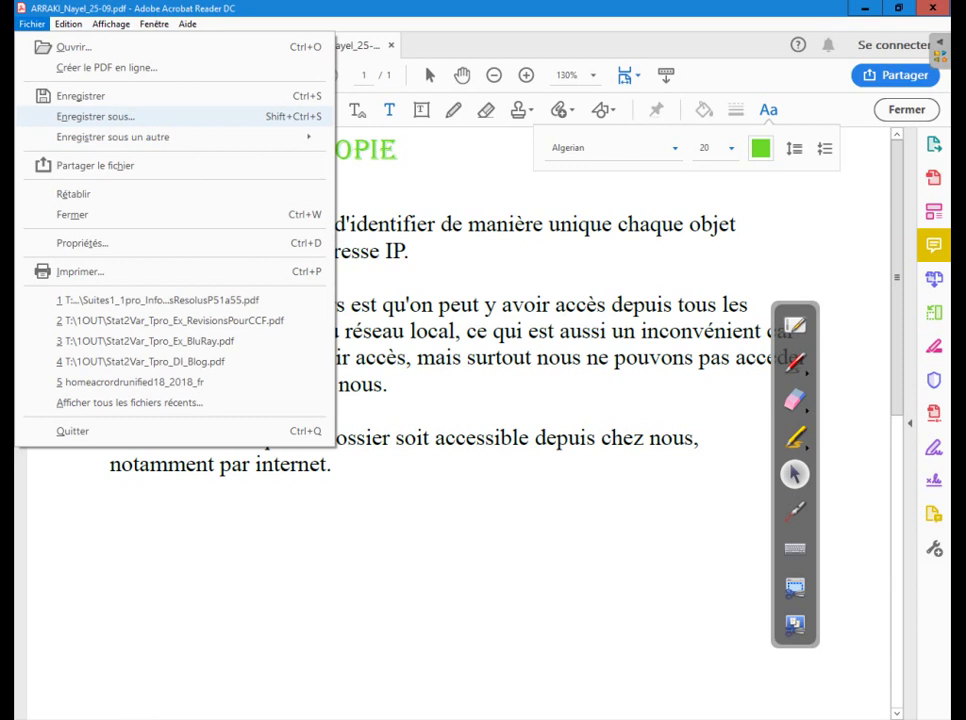
pyautogui.press('Return')
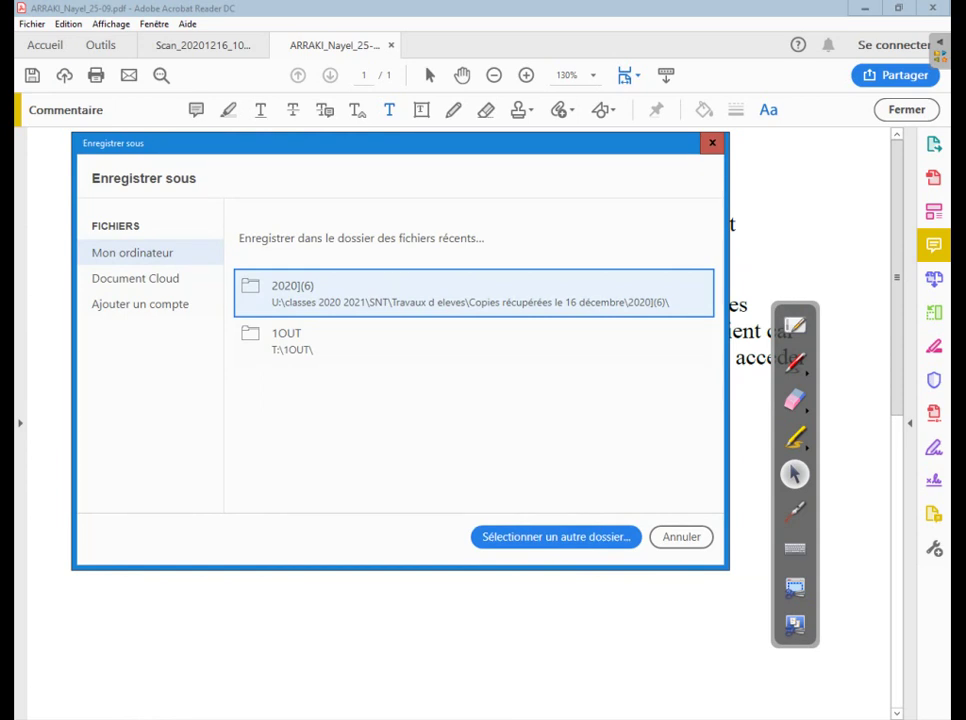
pyautogui.click(795, 511)
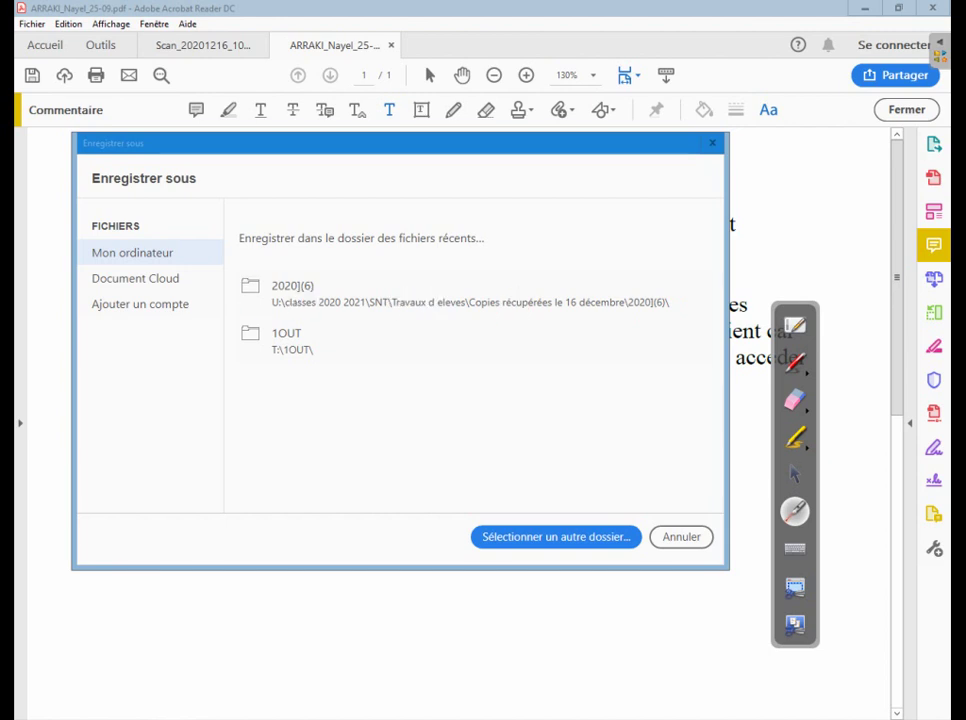
pyautogui.click(795, 474)
pyautogui.click(292, 287)
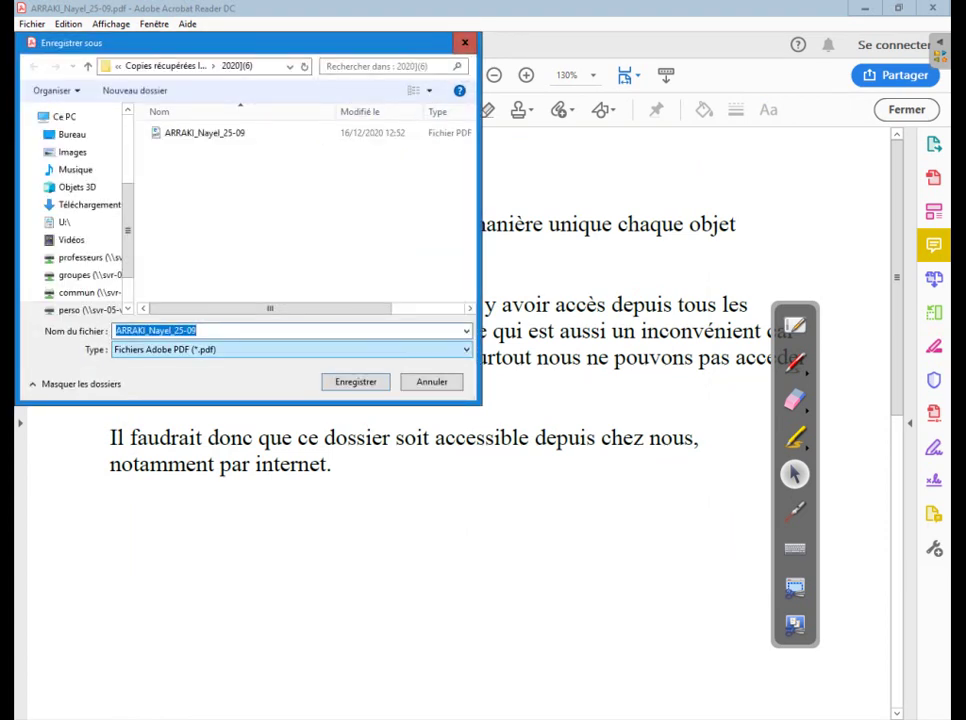
# - Add "corrigée" to the end of the file name and save the annotated PDF
pyautogui.click(794, 511)
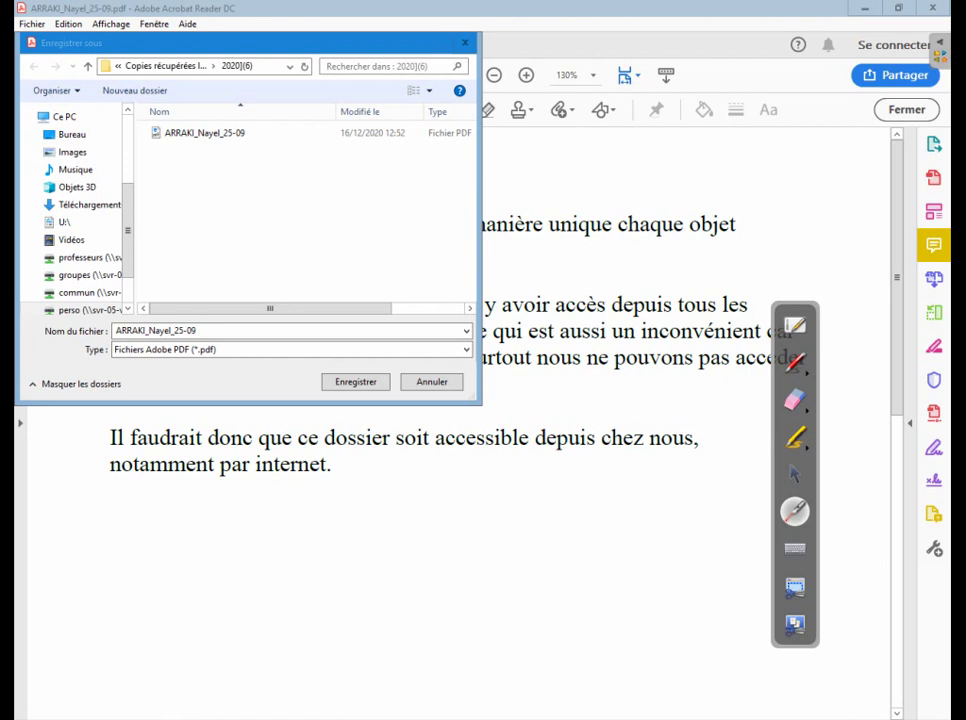
pyautogui.click(795, 474)
pyautogui.click(203, 331)
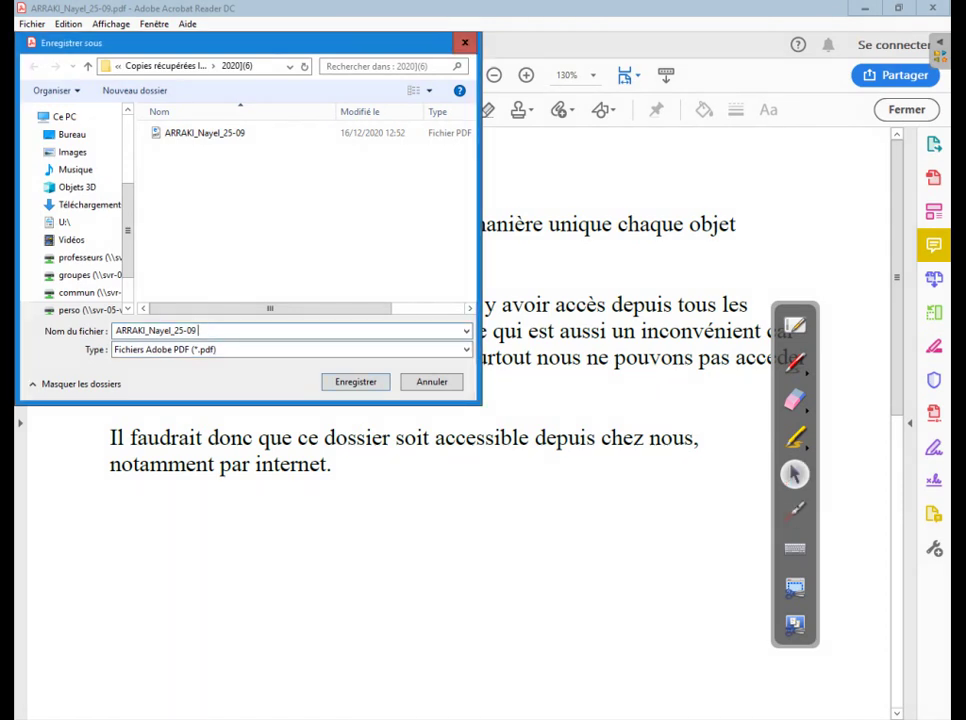
pyautogui.write('con')
pyautogui.write('rigée')
pyautogui.press('Return')
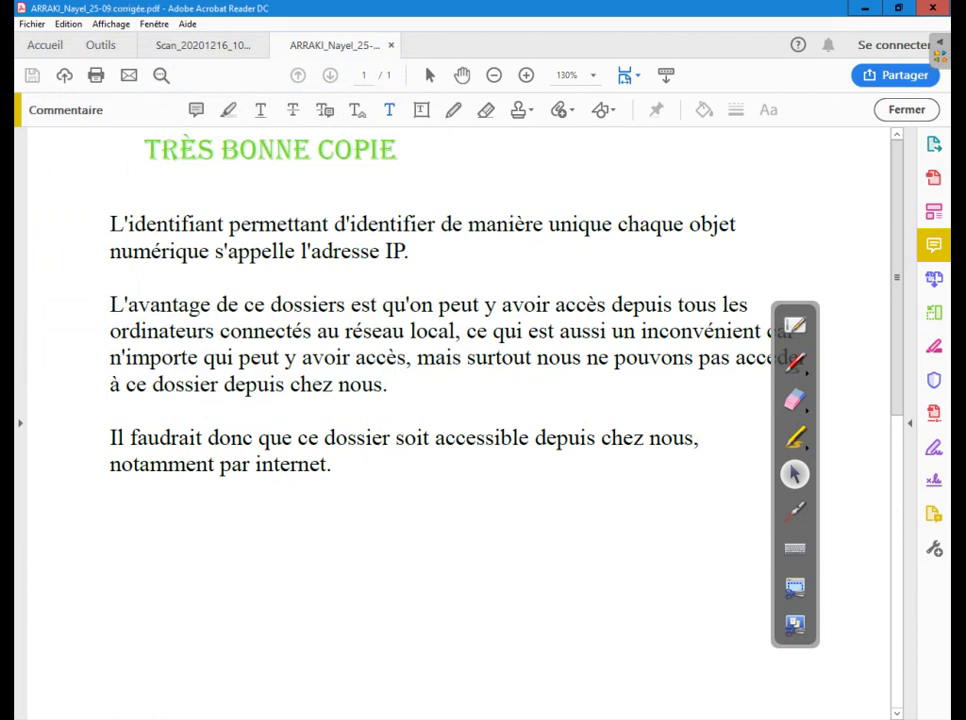
# - Quit the PDF reader, closing all open documents and discarding the changes to Scan_20201216_102553.pdf
pyautogui.hotkey('ctrl', 'q')
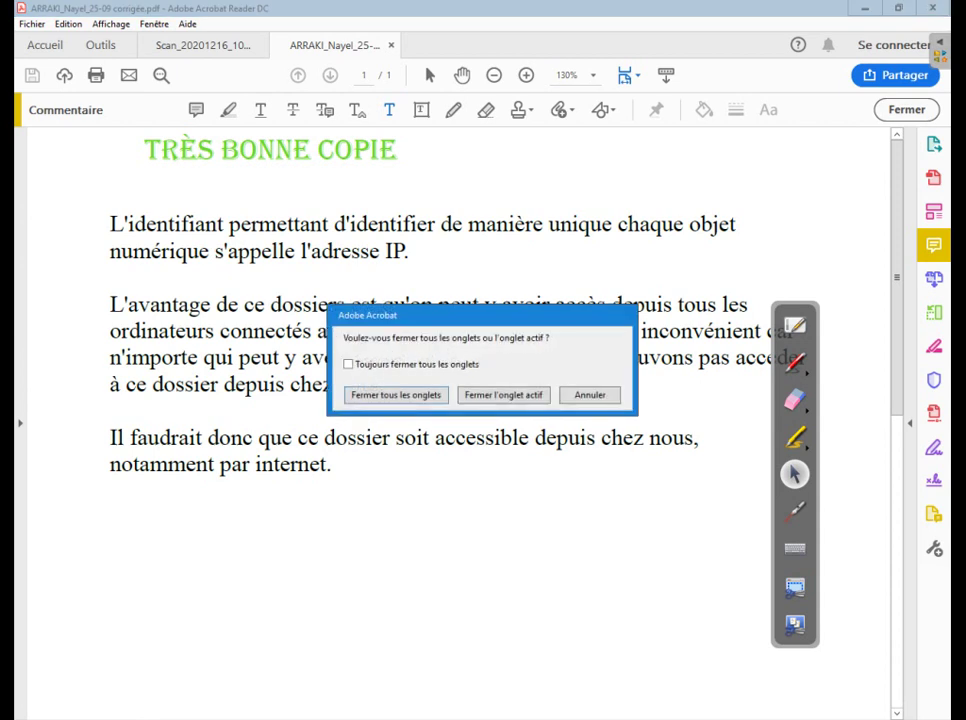
pyautogui.press('Return')
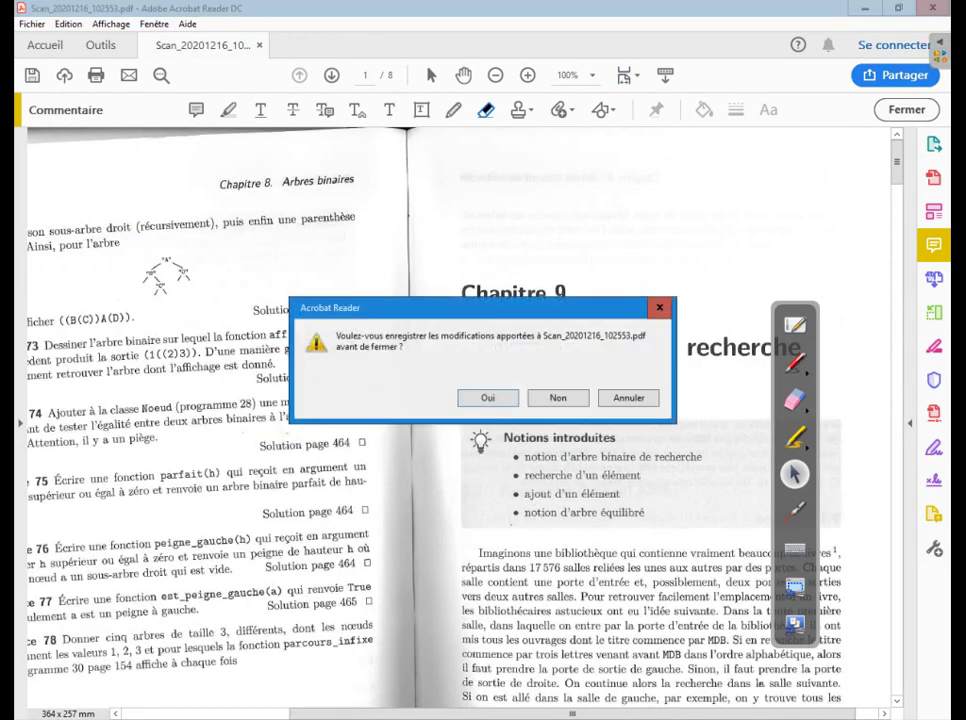
pyautogui.click(558, 398)
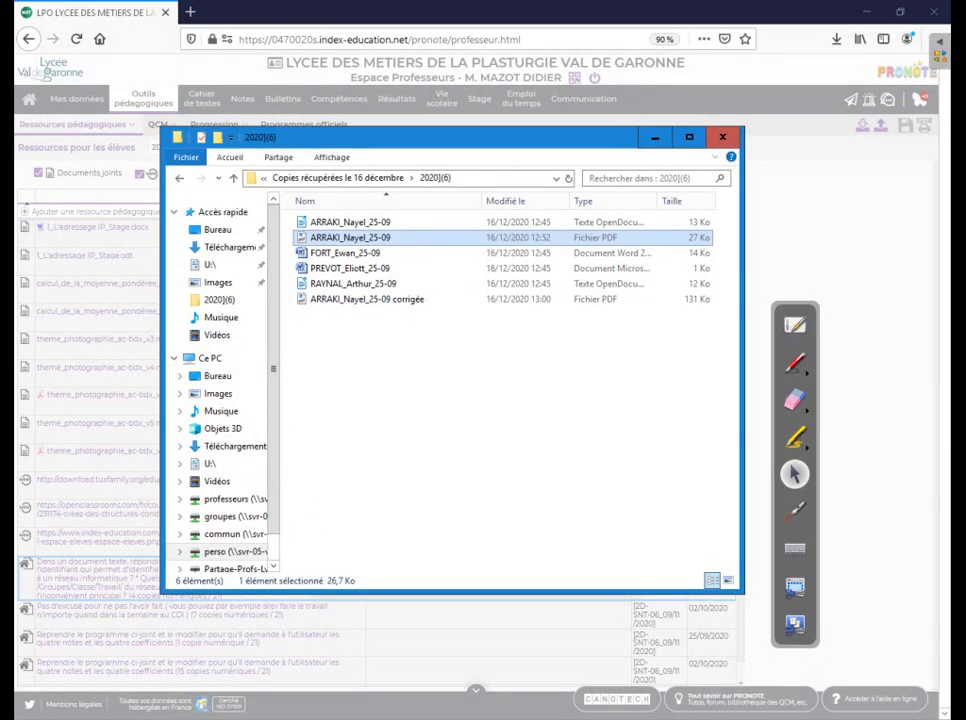
pyautogui.click(795, 511)
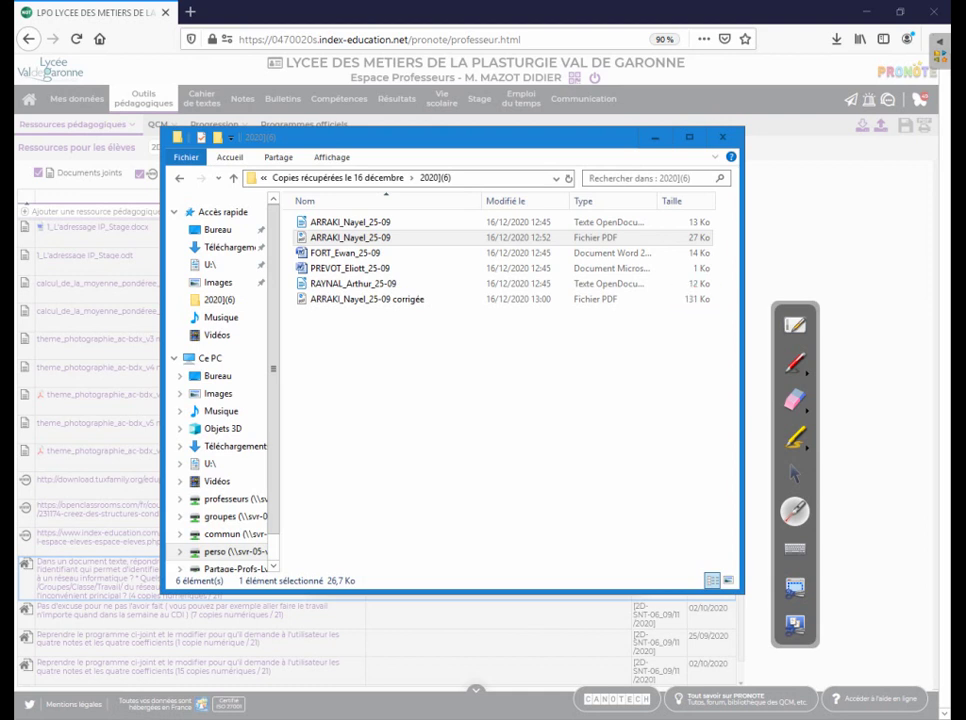
pyautogui.click(795, 362)
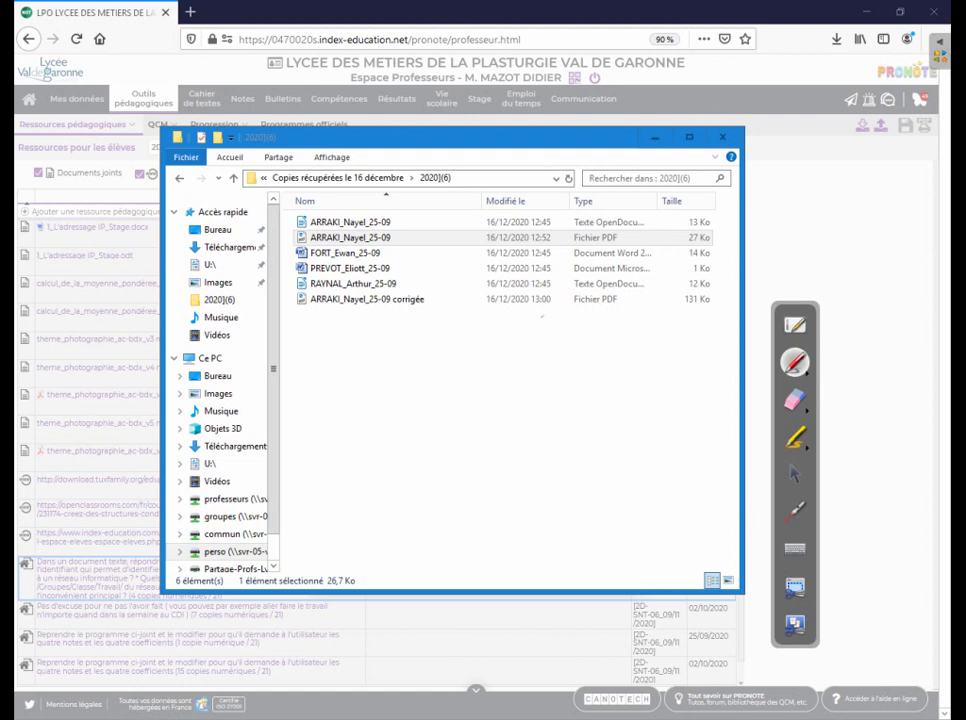
pyautogui.moveTo(365, 350)
pyautogui.mouseDown()
pyautogui.moveTo(377, 339)
pyautogui.moveTo(378, 364)
pyautogui.moveTo(407, 362)
pyautogui.moveTo(418, 341)
pyautogui.moveTo(419, 366)
pyautogui.moveTo(431, 368)
pyautogui.moveTo(427, 359)
pyautogui.moveTo(477, 353)
pyautogui.moveTo(523, 356)
pyautogui.moveTo(522, 366)
pyautogui.moveTo(535, 348)
pyautogui.moveTo(538, 368)
pyautogui.moveTo(540, 346)
pyautogui.moveTo(555, 364)
pyautogui.moveTo(567, 352)
pyautogui.moveTo(557, 349)
pyautogui.moveTo(581, 368)
pyautogui.moveTo(588, 354)
pyautogui.moveTo(579, 350)
pyautogui.mouseUp()
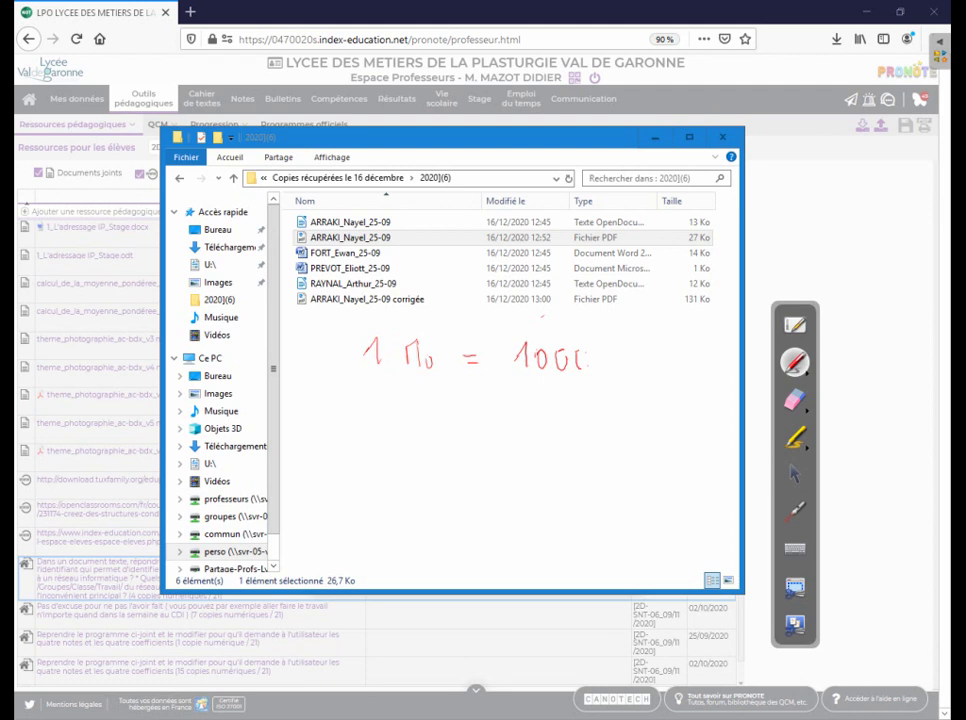
pyautogui.click(795, 400)
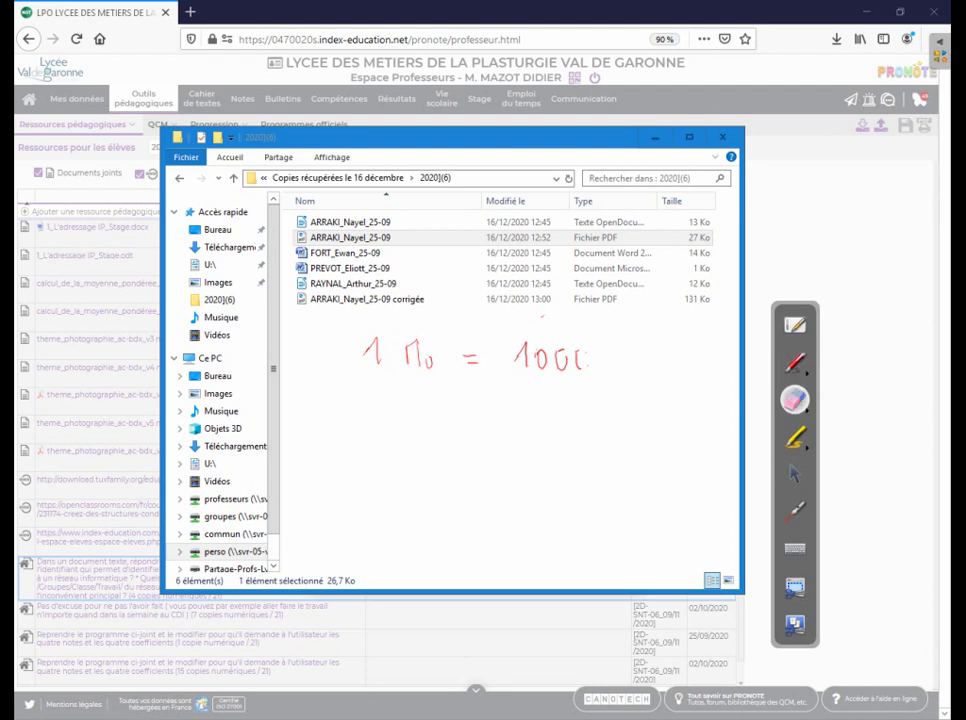
pyautogui.moveTo(606, 377); pyautogui.dragTo(375, 377)
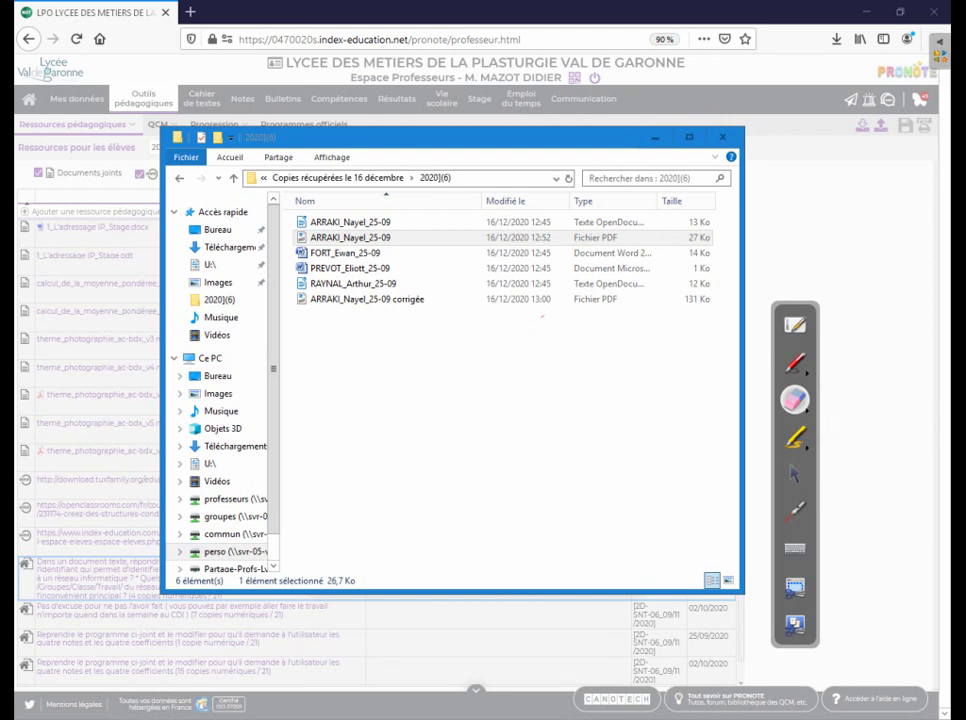
# - Handwrite "1 Mo = 1000 ko" in red with the screen pen below the file list
pyautogui.click(795, 362)
pyautogui.moveTo(309, 383)
pyautogui.mouseDown()
pyautogui.moveTo(321, 370)
pyautogui.moveTo(323, 392)
pyautogui.moveTo(362, 376)
pyautogui.moveTo(449, 393)
pyautogui.moveTo(467, 386)
pyautogui.moveTo(465, 377)
pyautogui.moveTo(476, 389)
pyautogui.moveTo(501, 380)
pyautogui.moveTo(521, 391)
pyautogui.mouseUp()
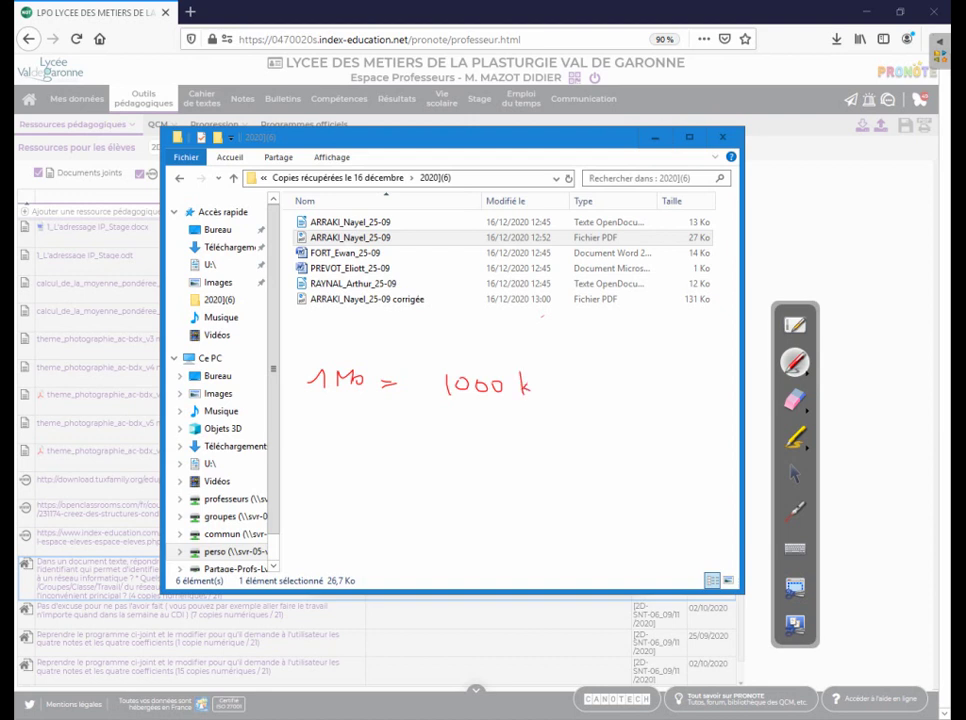
pyautogui.moveTo(541, 380)
pyautogui.mouseDown()
pyautogui.moveTo(534, 387)
pyautogui.moveTo(540, 380)
pyautogui.mouseUp()
pyautogui.click(795, 474)
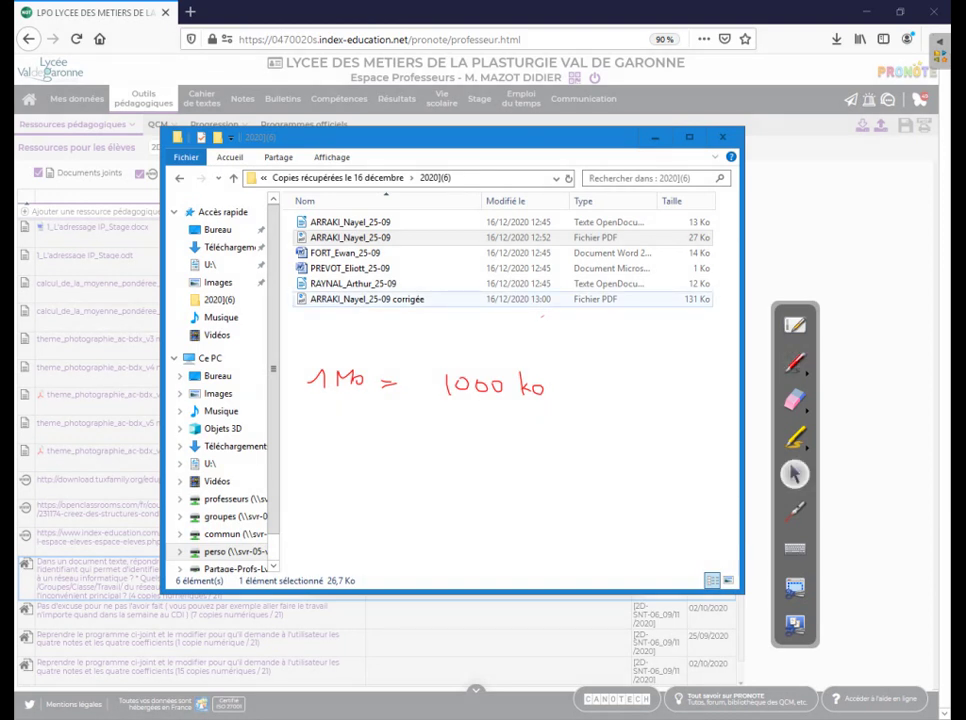
# - Open the corrected PDF copy with Chromium to check how its annotation displays
pyautogui.click(368, 299)
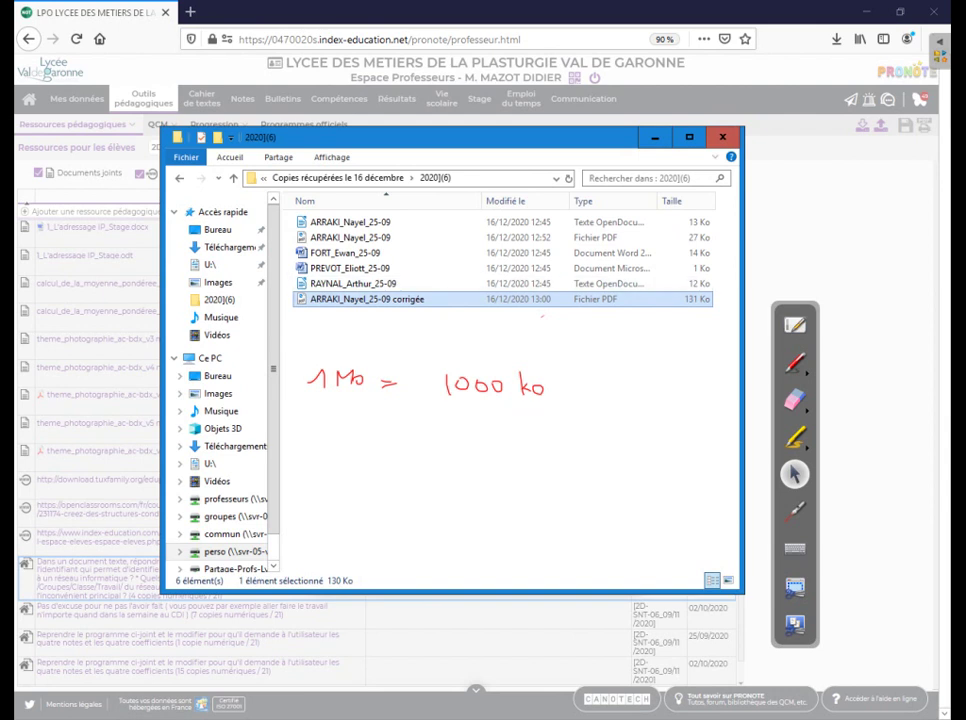
pyautogui.click(630, 401)
pyautogui.rightClick(350, 300)
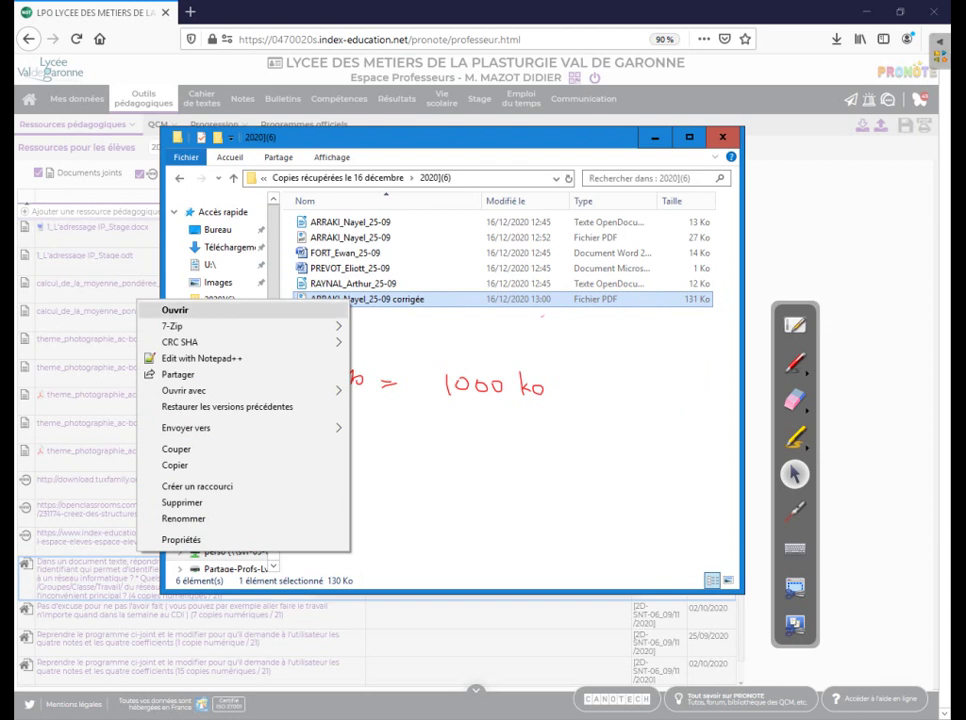
pyautogui.moveTo(300, 391)
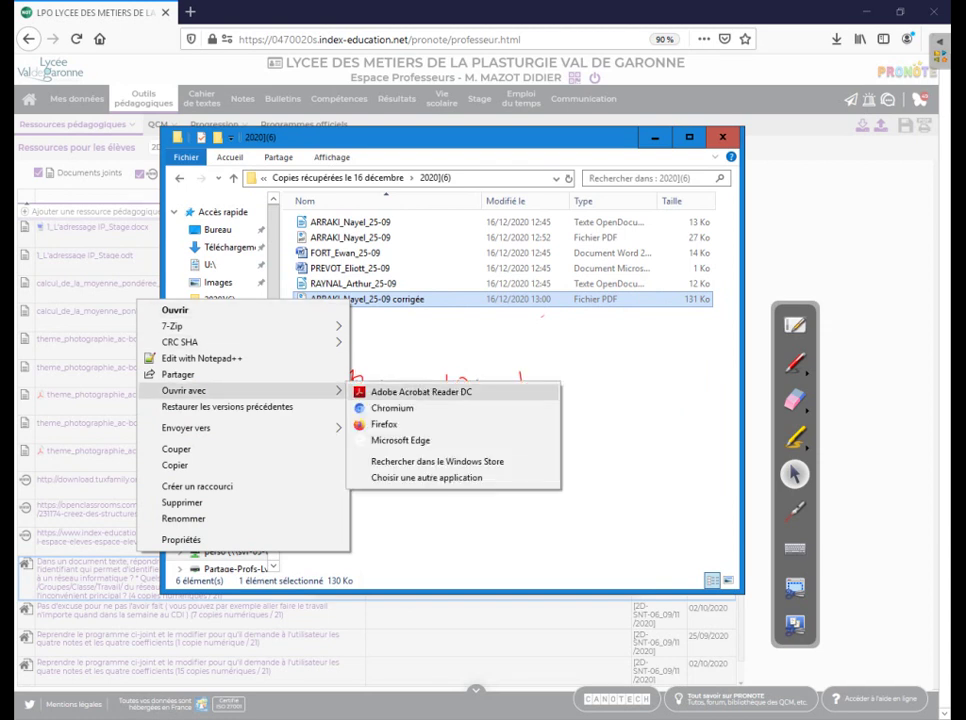
pyautogui.click(392, 408)
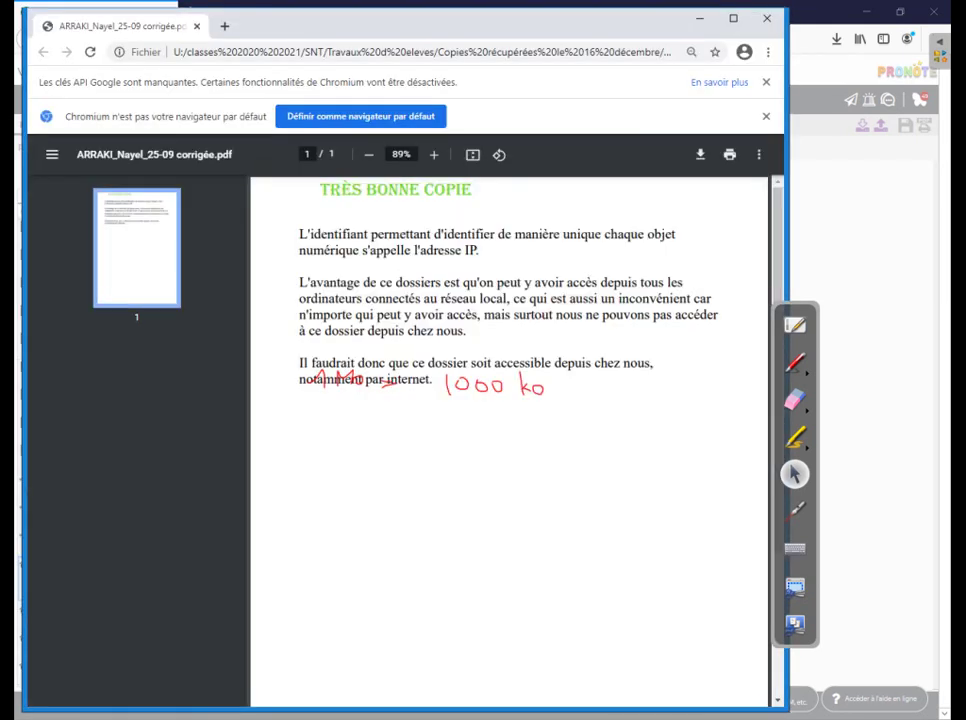
# - Erase the handwritten size note from the screen and point out the green comment with the laser pointer
pyautogui.click(794, 399)
pyautogui.moveTo(647, 399); pyautogui.dragTo(259, 390)
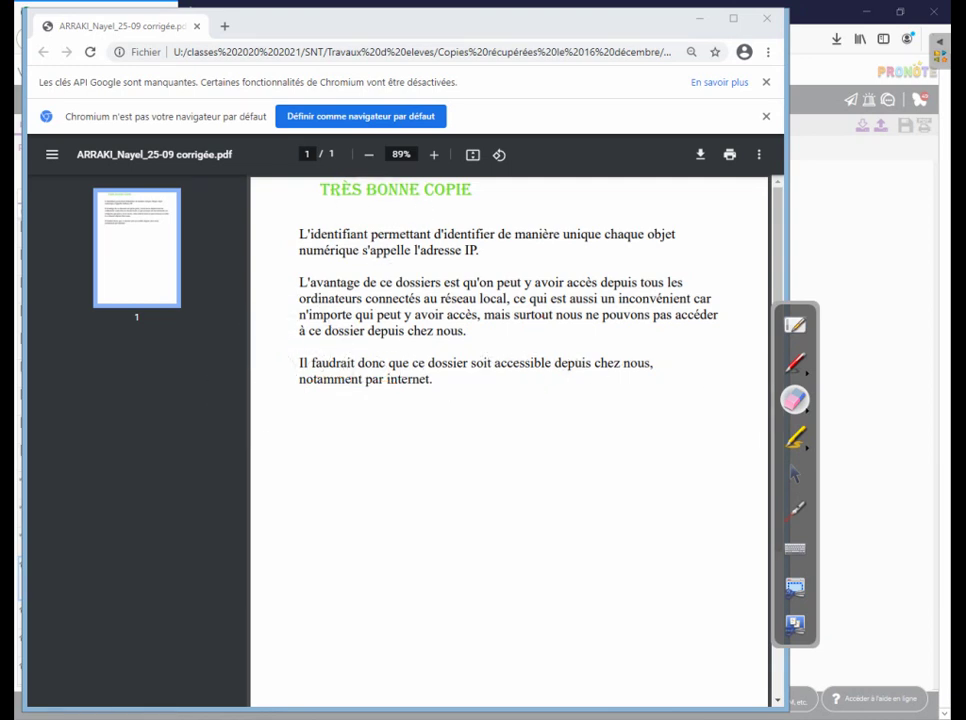
pyautogui.click(794, 511)
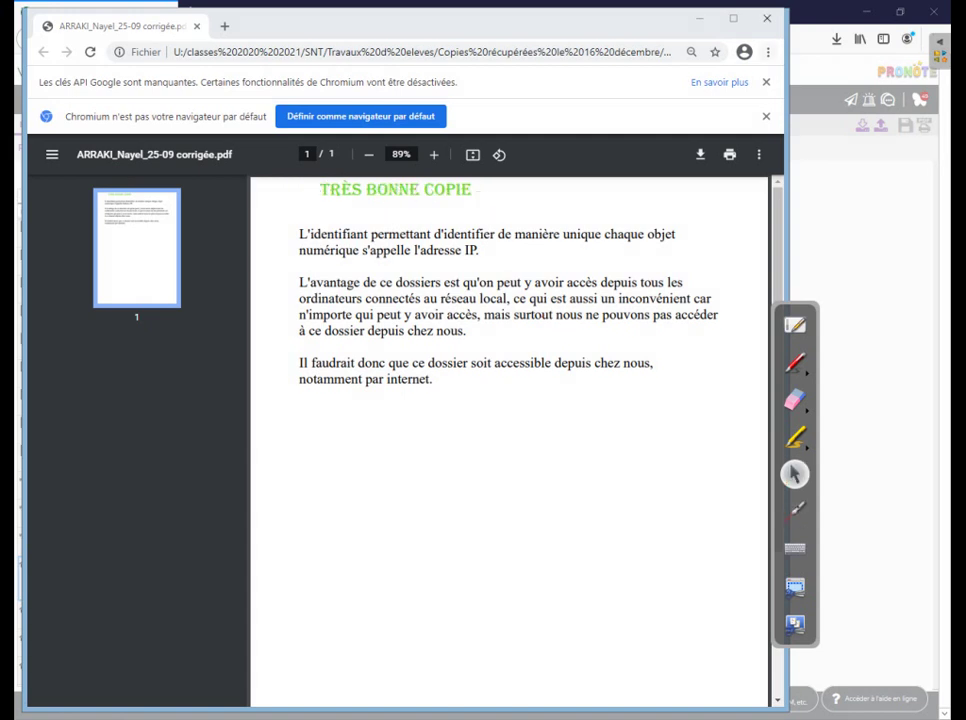
# - Close the Chromium preview and the copies folder window to return to Pronote's list of student submissions
pyautogui.click(767, 18)
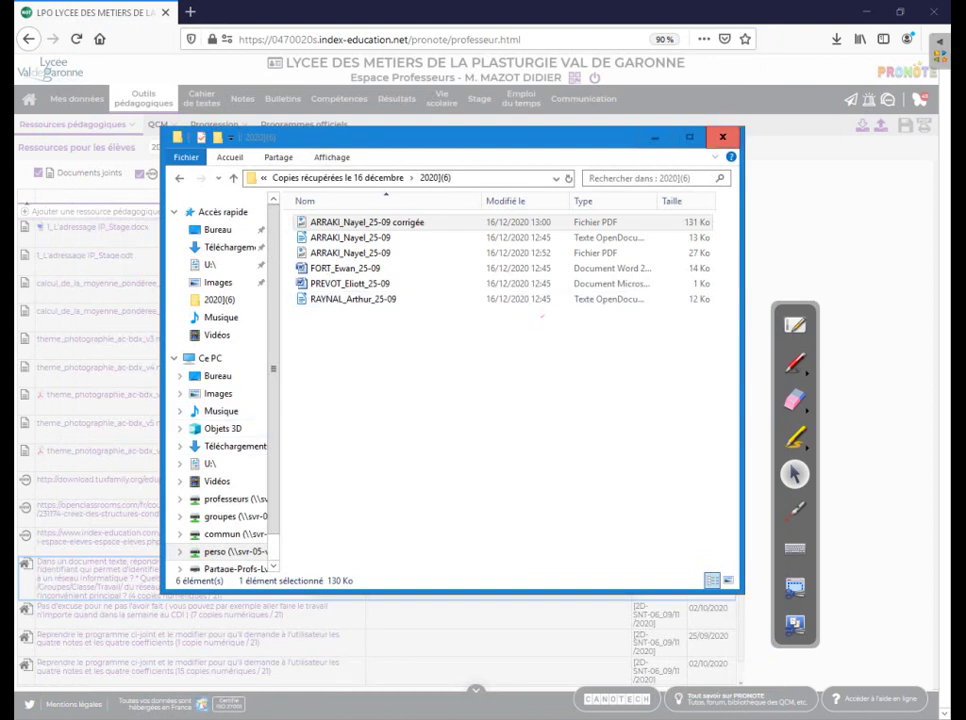
pyautogui.click(722, 137)
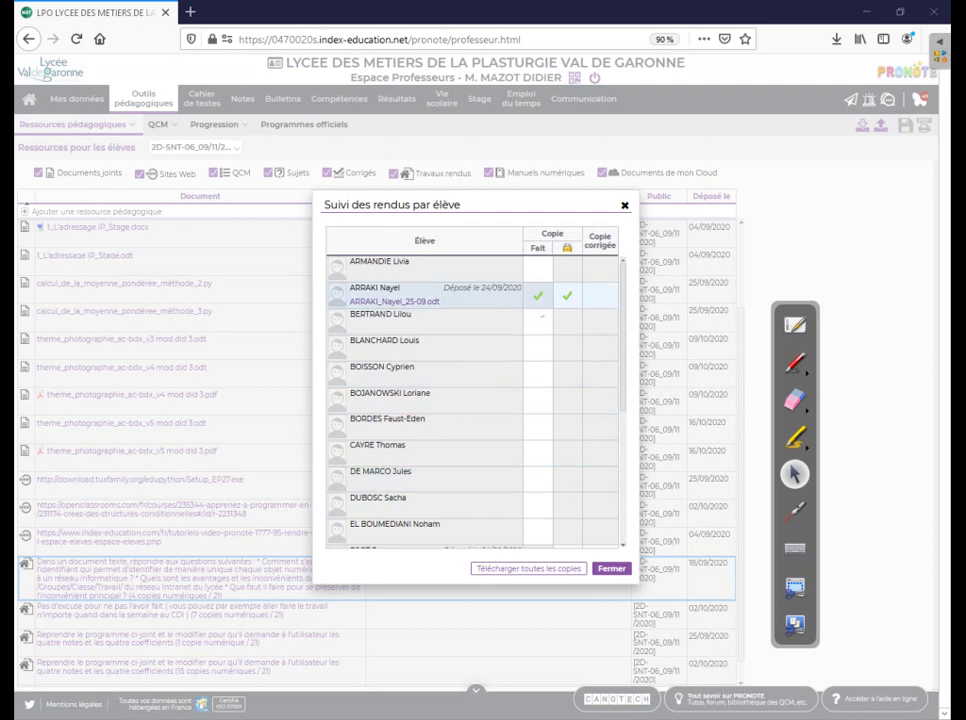
pyautogui.click(600, 296)
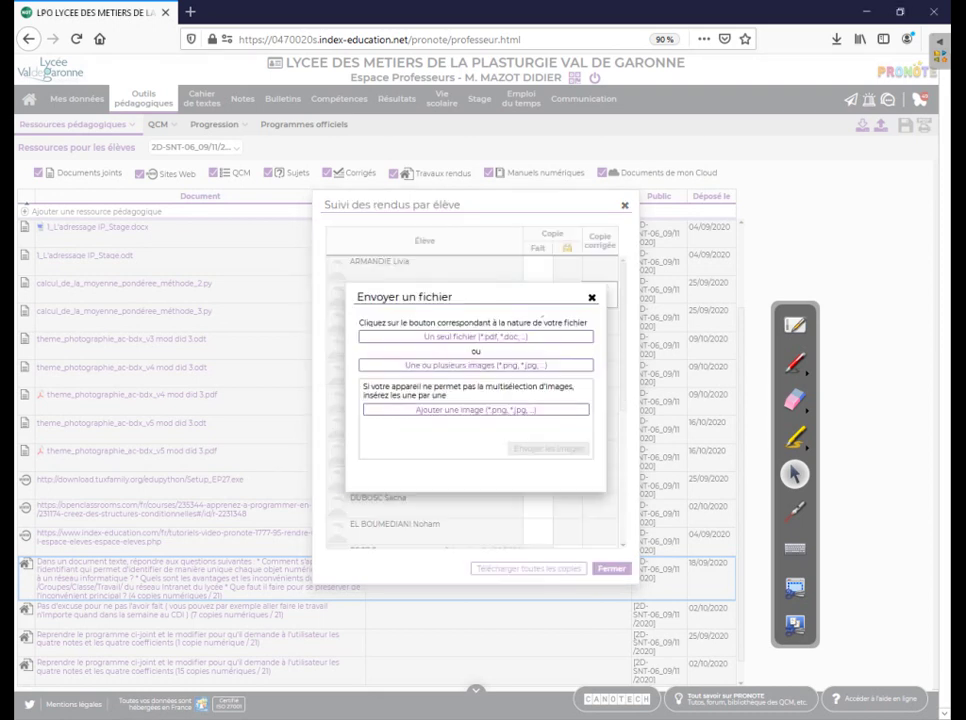
pyautogui.click(592, 297)
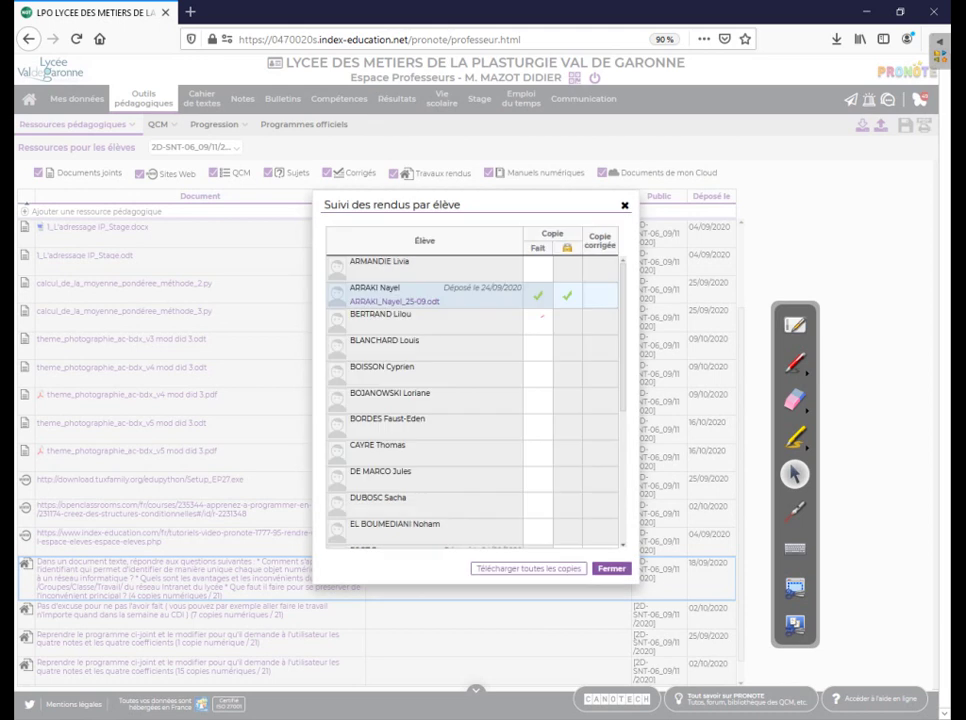
pyautogui.click(795, 511)
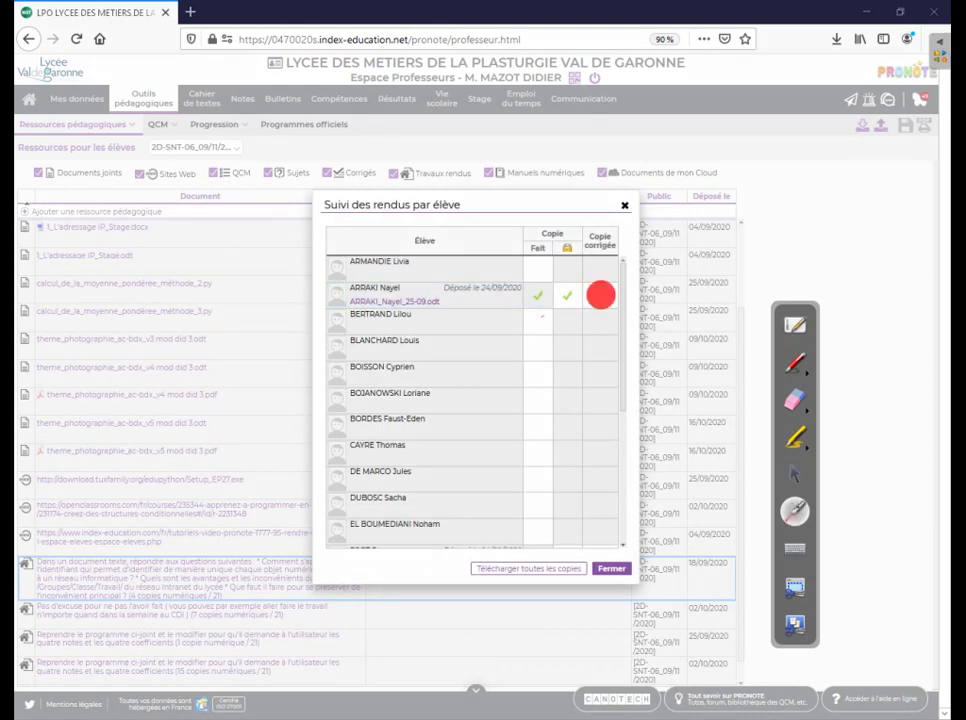
pyautogui.click(795, 474)
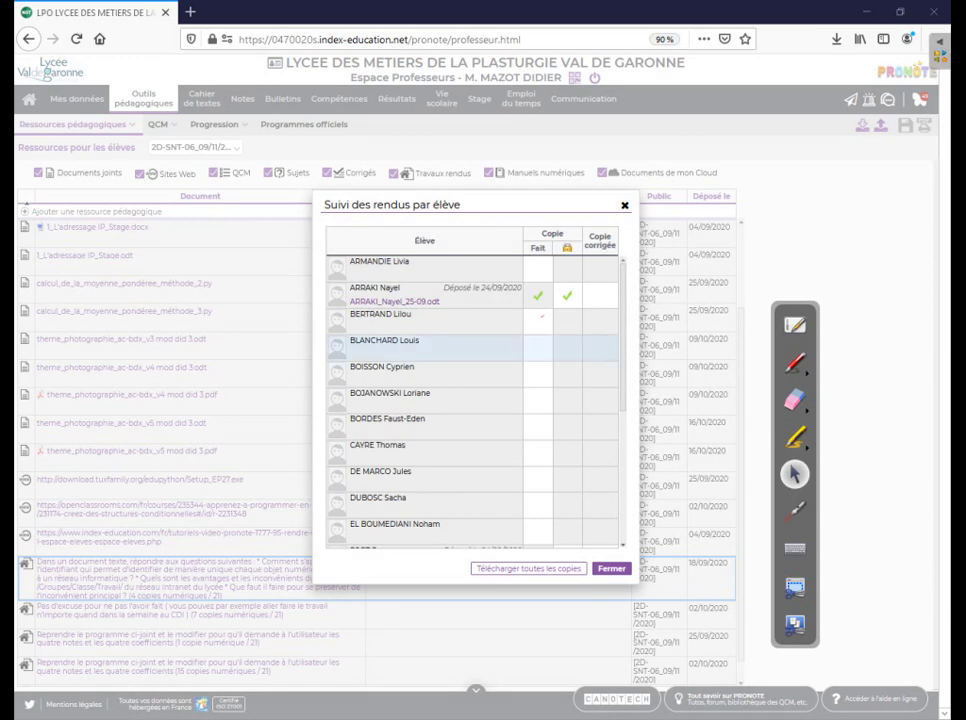
# - Start a single-file upload in the corrected-copy cell of the student whose submission was annotated, pointing out the file-type choices
pyautogui.click(600, 295)
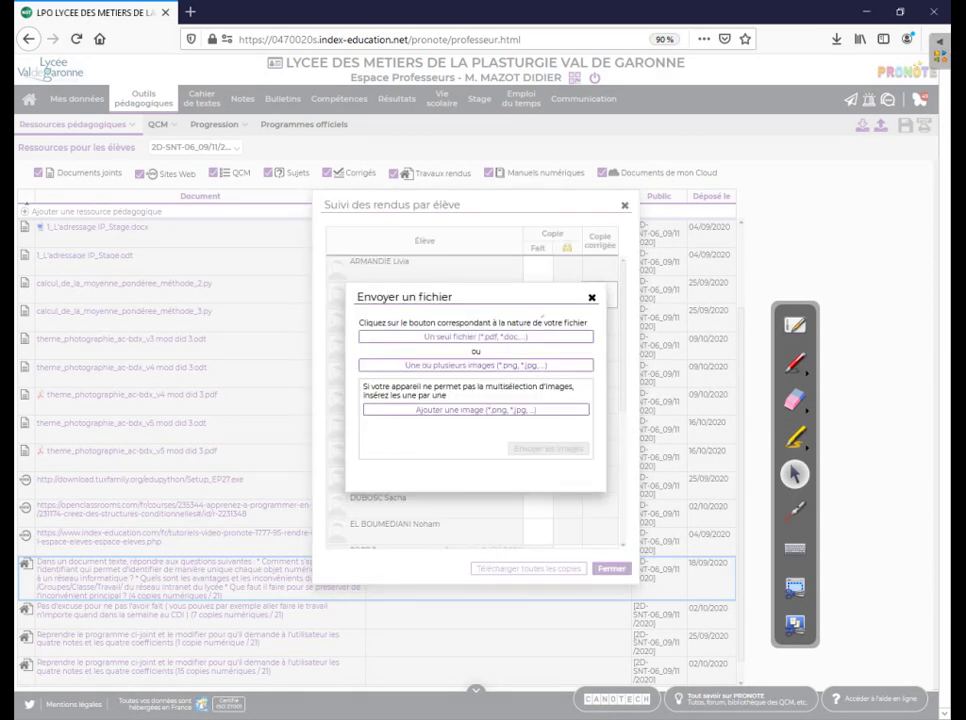
pyautogui.click(795, 511)
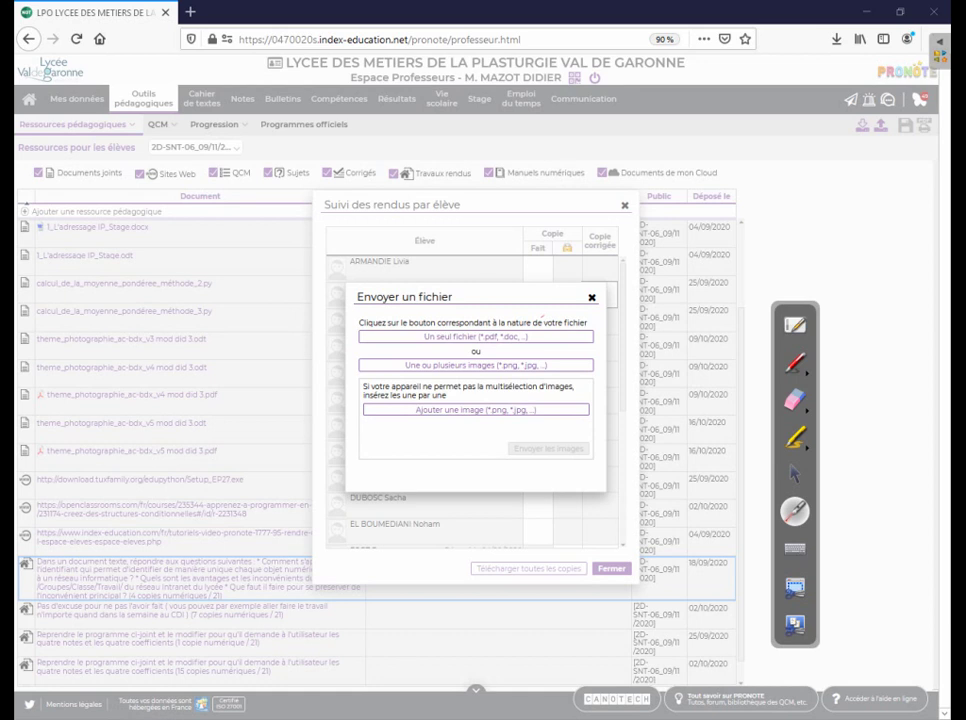
pyautogui.click(795, 474)
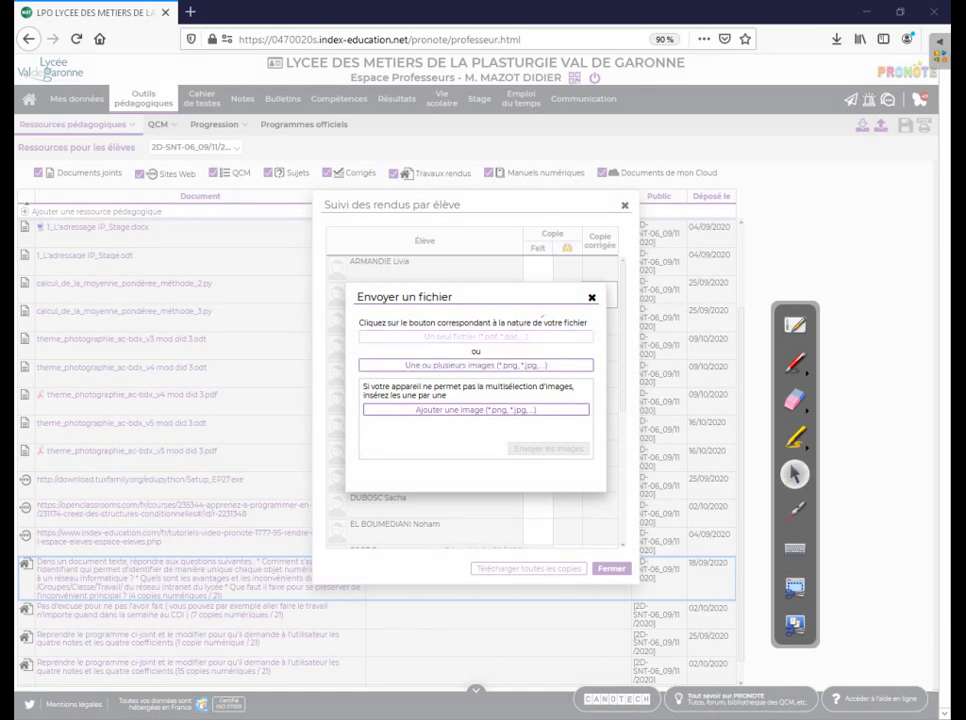
pyautogui.click(476, 337)
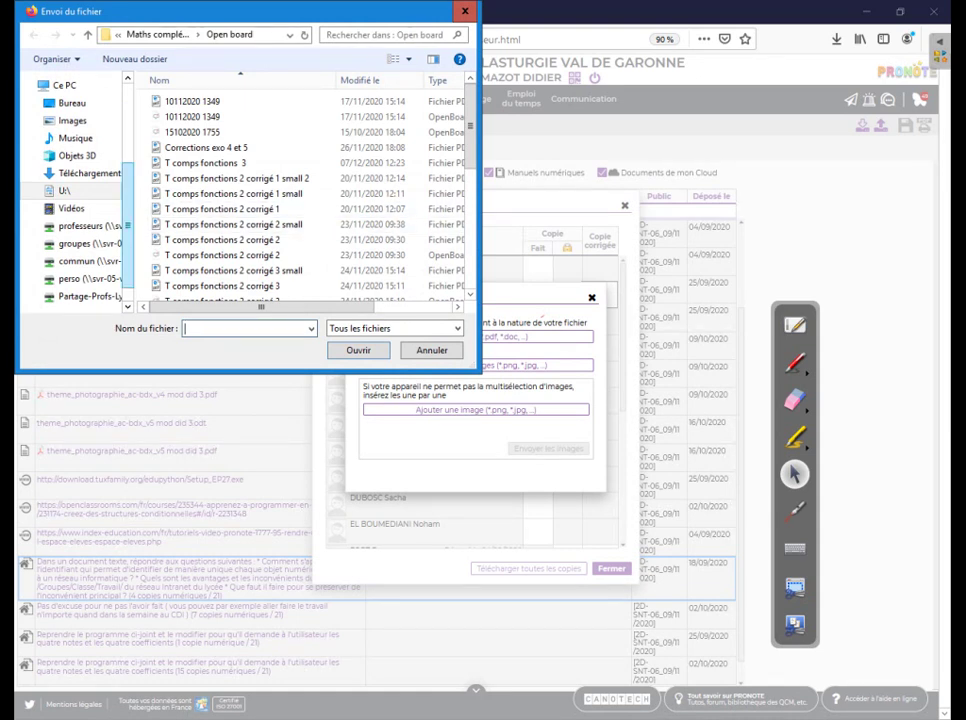
# - Upload the student's "25-09 corrigée" PDF from the 2020](6) folder of retrieved copies under perso, classes 2020 2021, SNT, Travaux d eleves
pyautogui.click(75, 279)
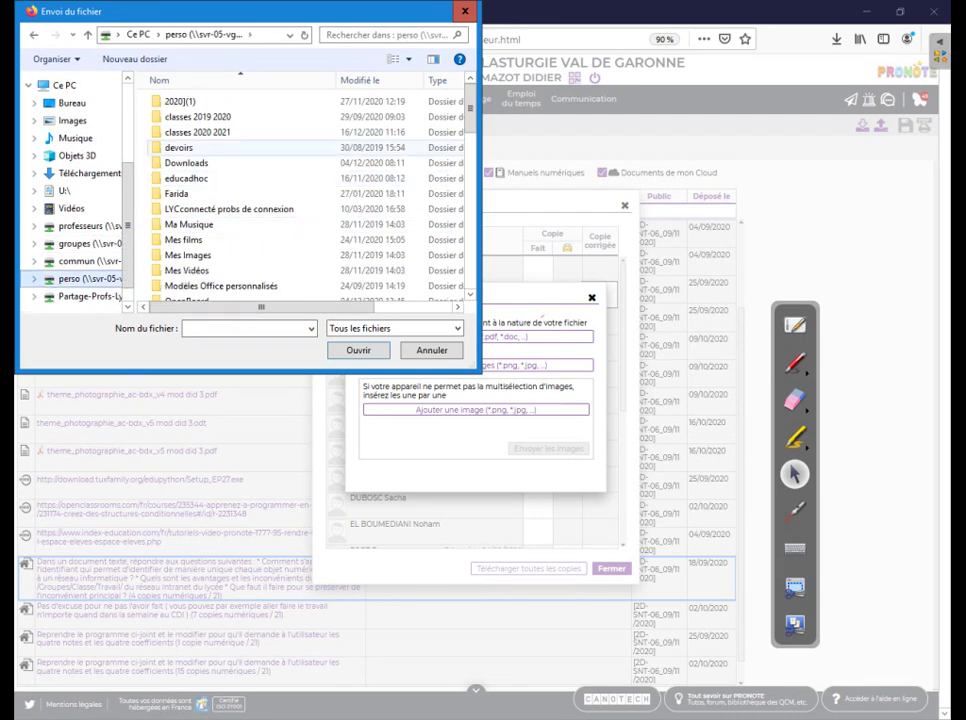
pyautogui.doubleClick(197, 132)
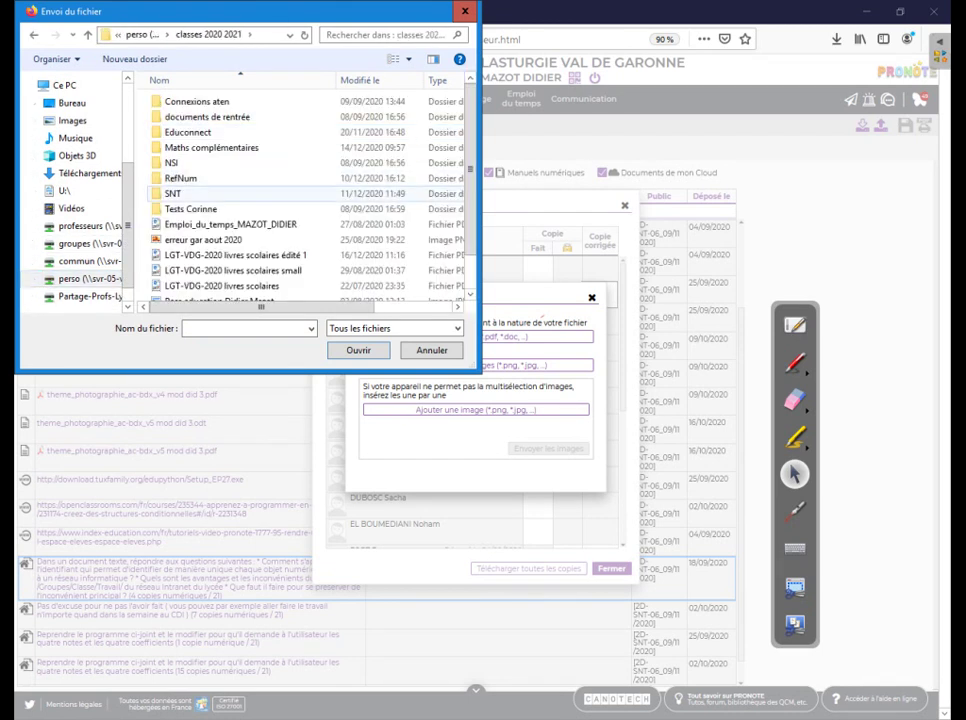
pyautogui.doubleClick(175, 193)
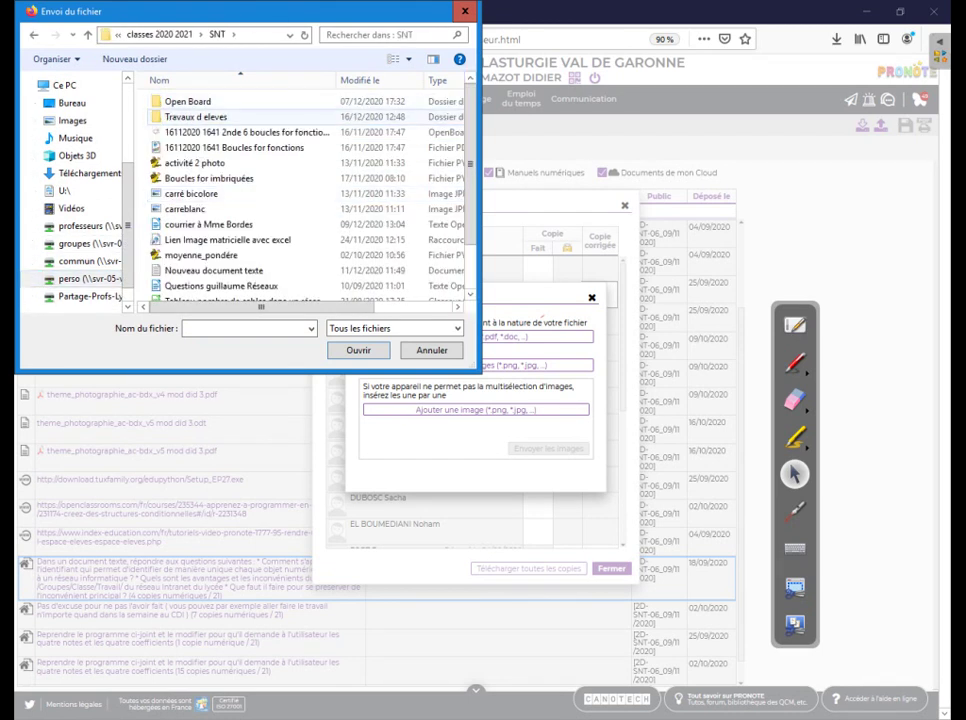
pyautogui.doubleClick(185, 116)
pyautogui.doubleClick(200, 101)
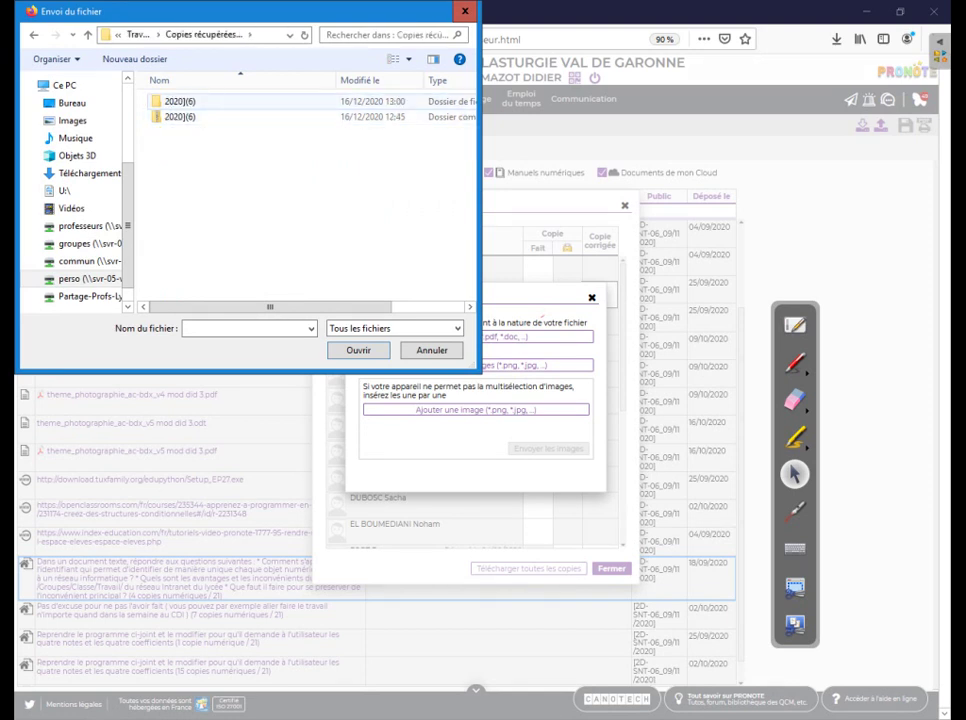
pyautogui.doubleClick(180, 101)
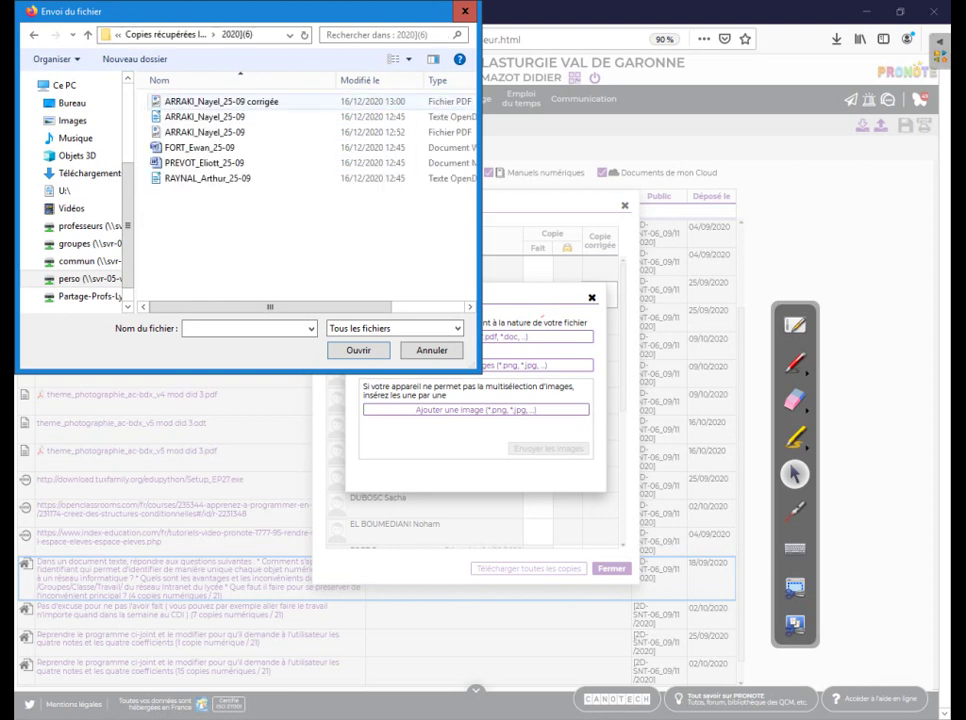
pyautogui.click(205, 101)
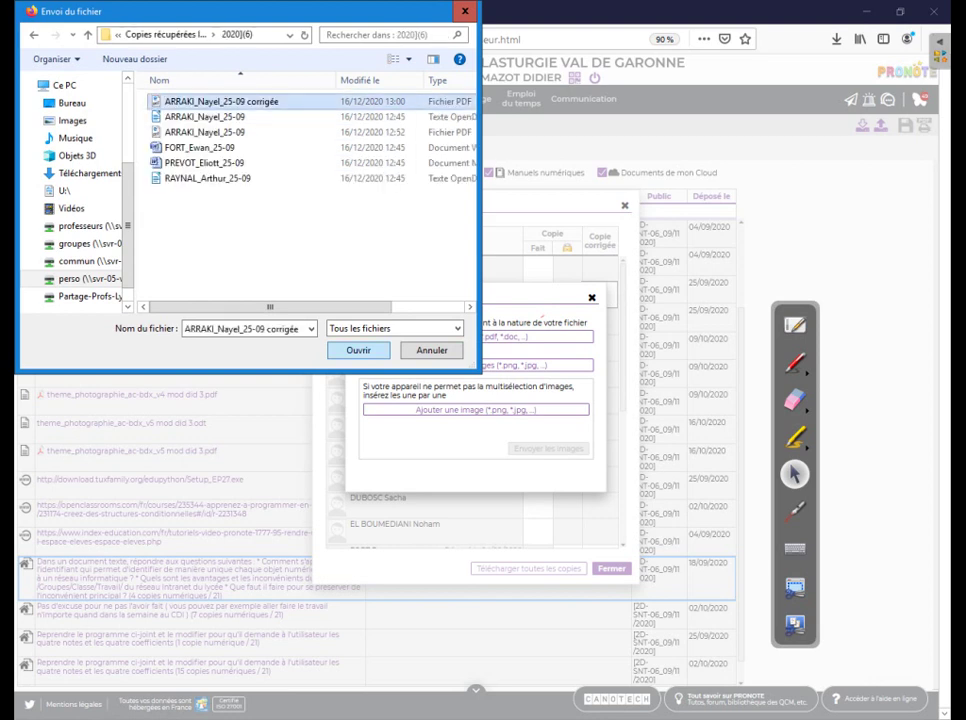
pyautogui.click(358, 350)
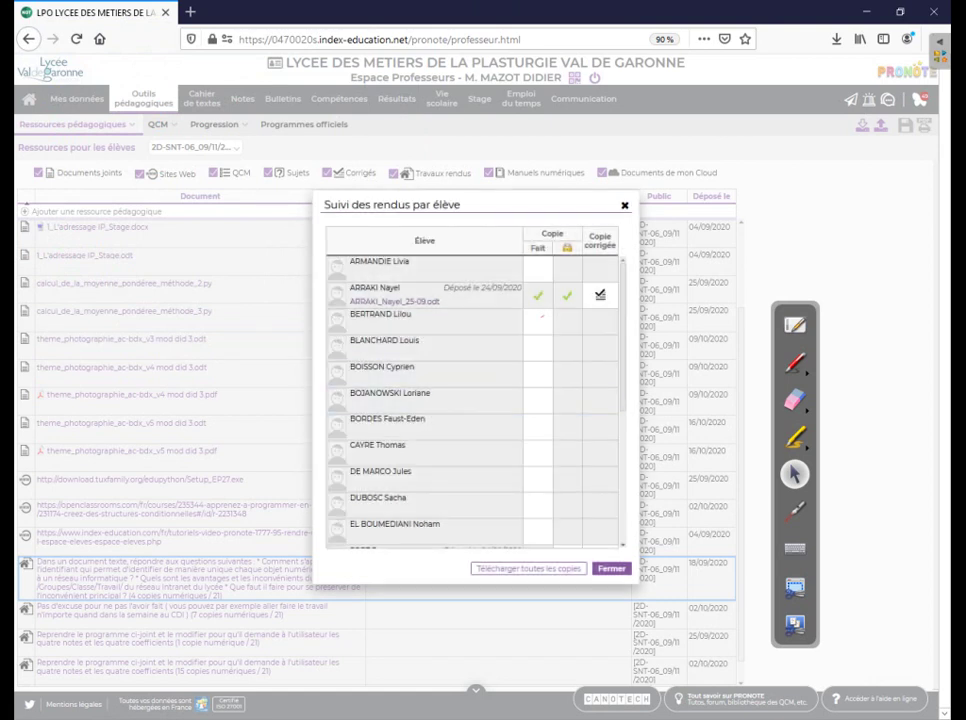
# - Point out the corrected-copy mark in the student's row with the laser pointer
pyautogui.click(795, 511)
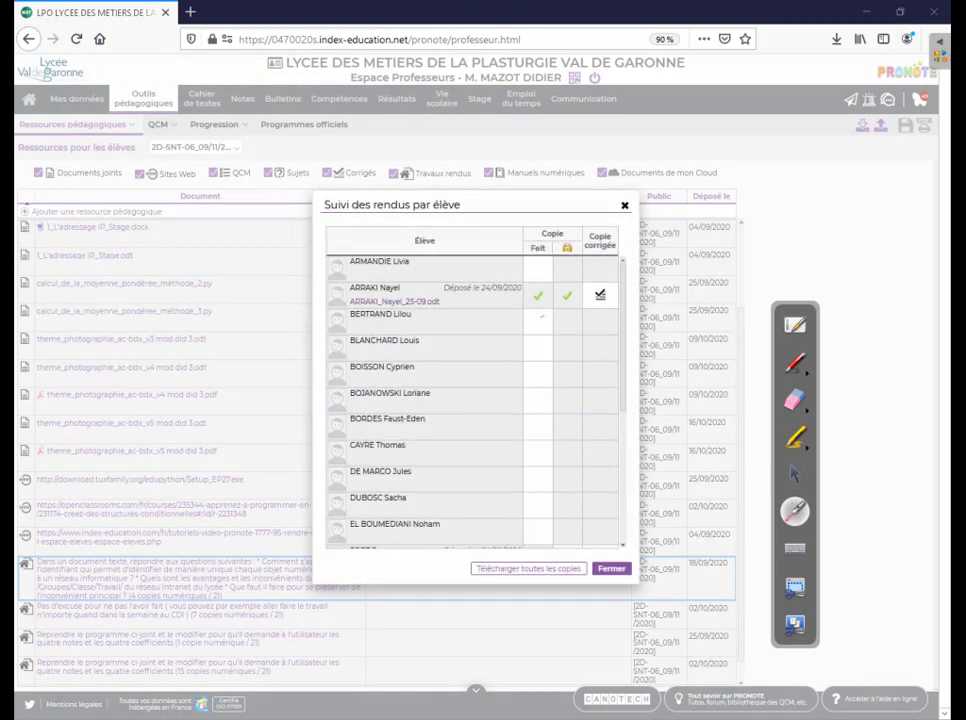
pyautogui.moveTo(594, 292); pyautogui.dragTo(597, 296)
pyautogui.click(795, 474)
# - Close the per-student submission tracking and reopen it from the homework item dated 18/09/2020
pyautogui.click(611, 568)
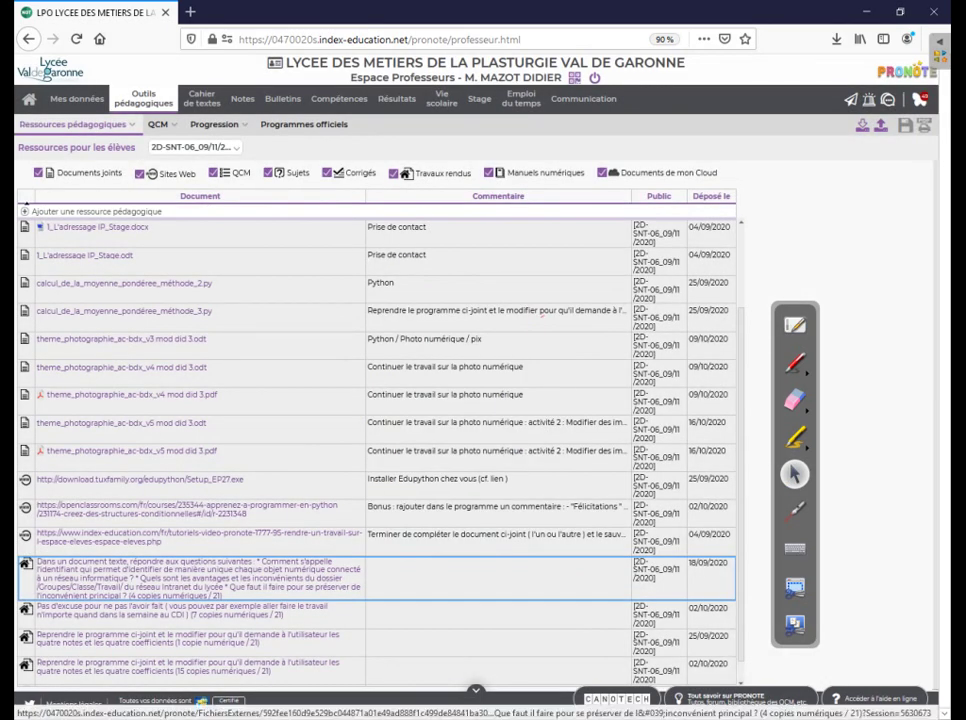
pyautogui.click(198, 578)
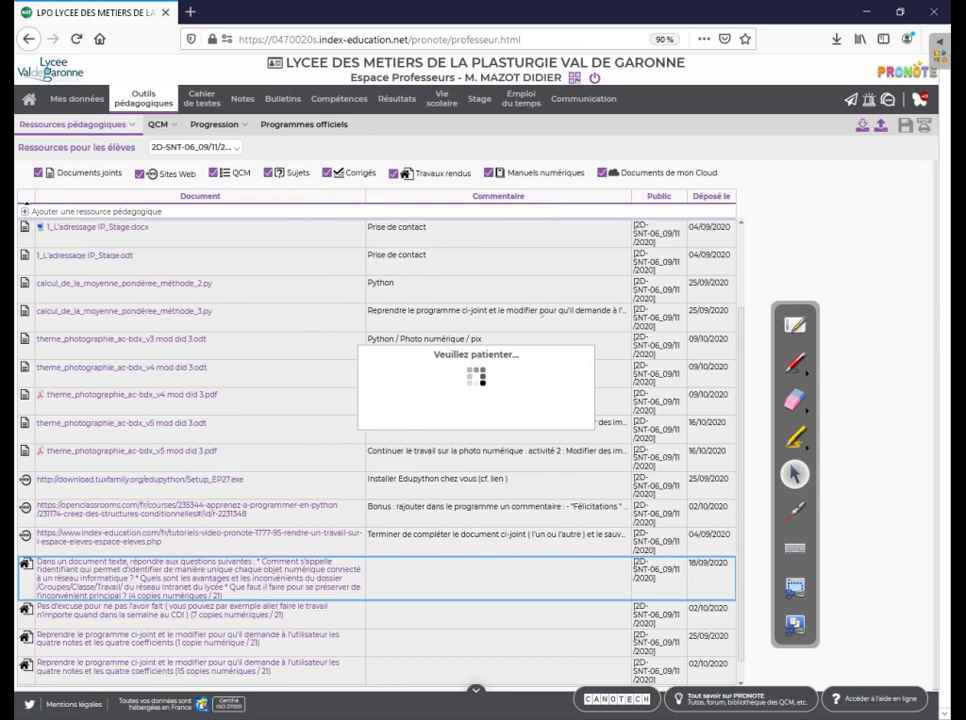